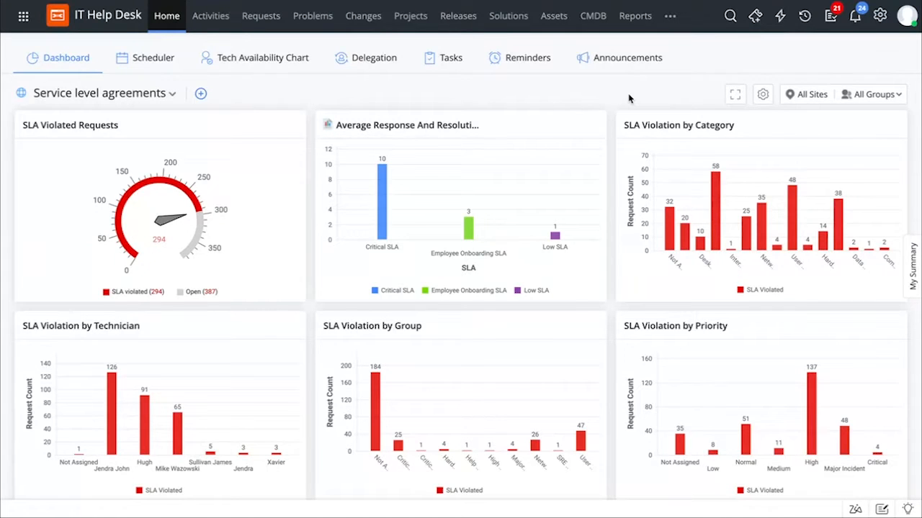
# Open the help desk's Instance Settings in Setup and review the instance details
pyautogui.click(879, 15)
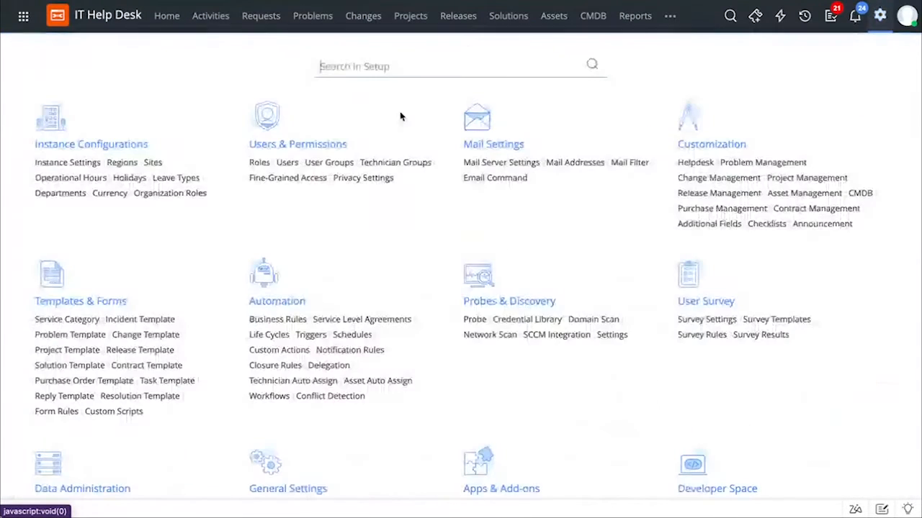
pyautogui.click(85, 164)
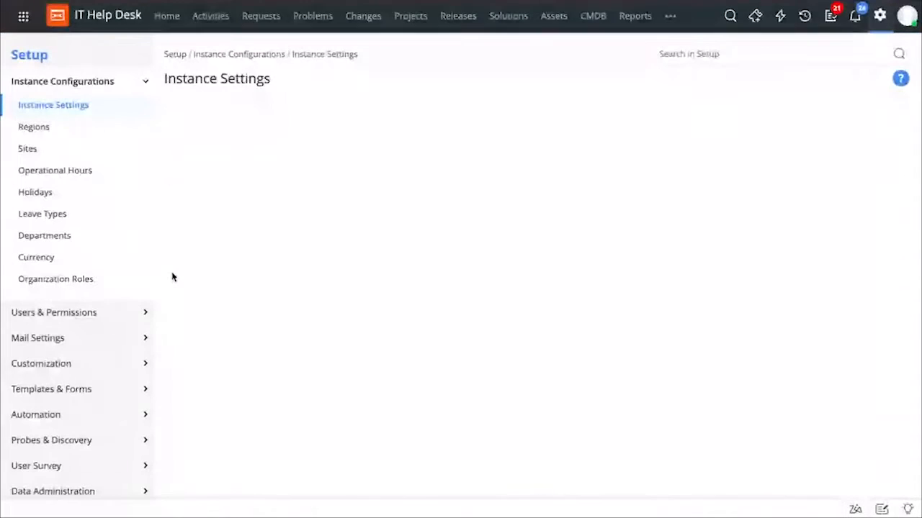
pyautogui.scroll(-1, 504, 348)
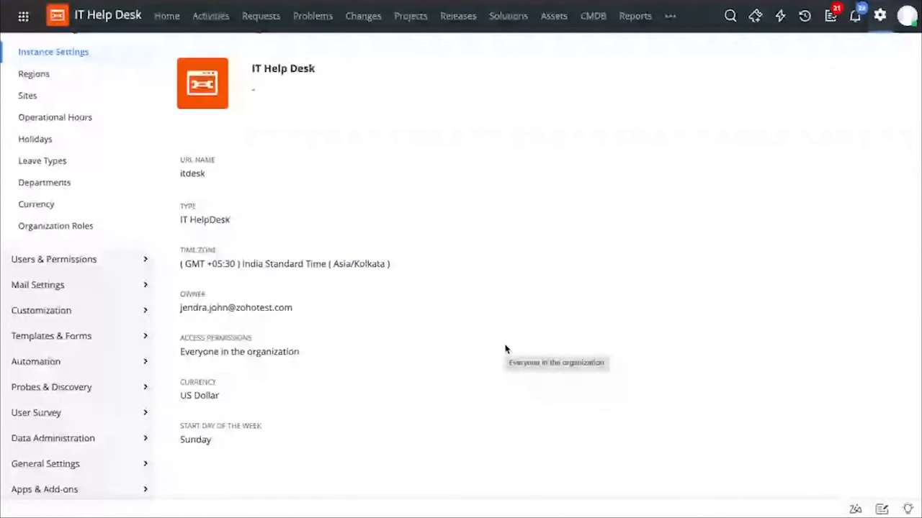
pyautogui.scroll(2, 504, 350)
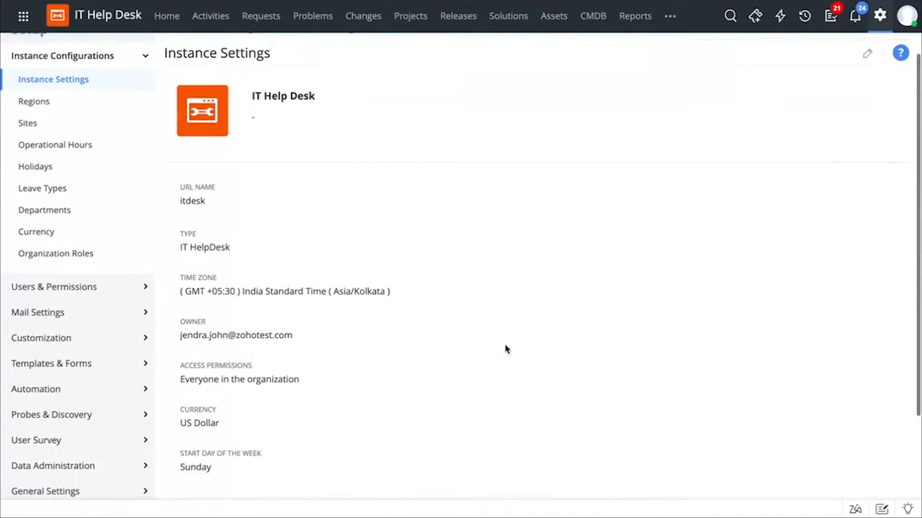
# Fill in a new region named Eu with the description "Eu region" and close the form without saving
pyautogui.click(87, 134)
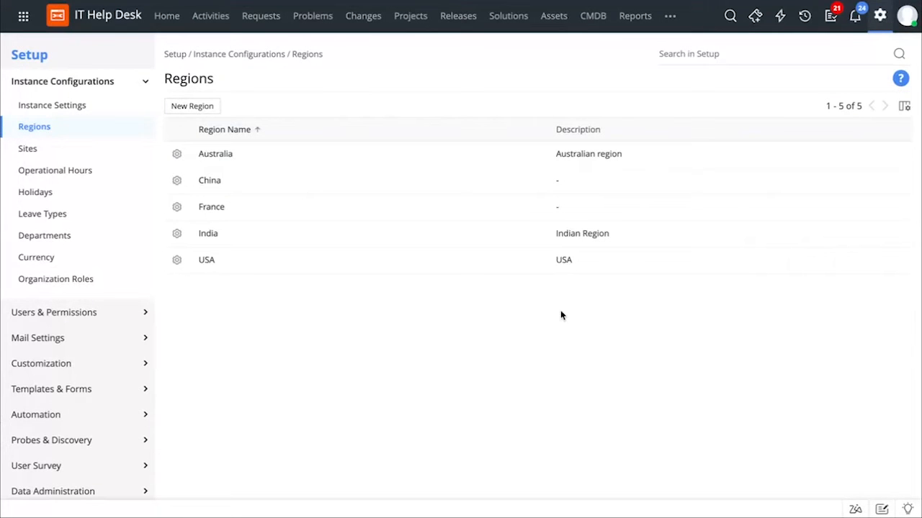
pyautogui.click(196, 107)
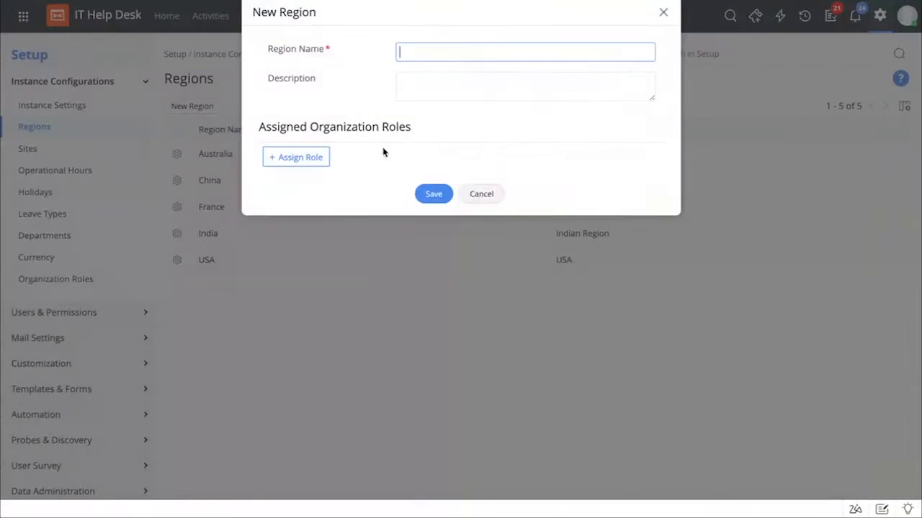
pyautogui.click(462, 51)
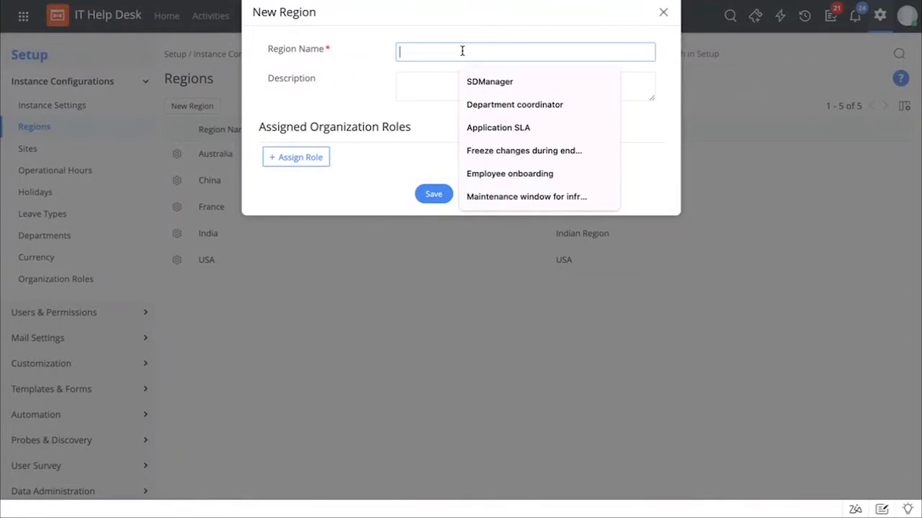
pyautogui.write('Eu')
pyautogui.click(461, 85)
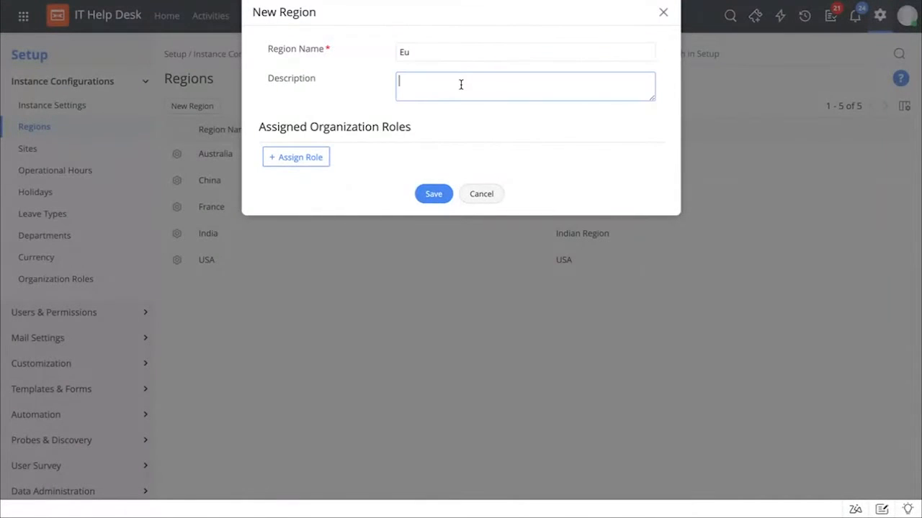
pyautogui.write('Eu region')
pyautogui.click(662, 12)
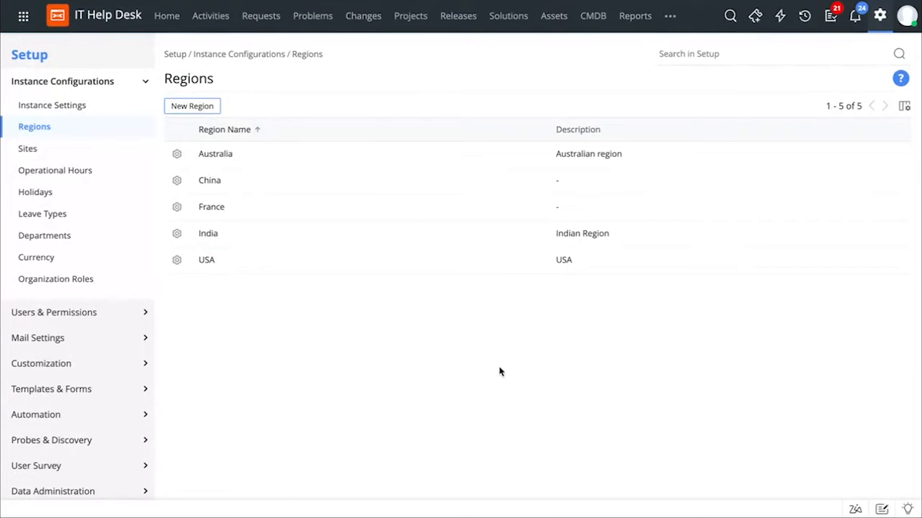
# Start a new site named Canberra and assign it to the Australia region
pyautogui.click(109, 157)
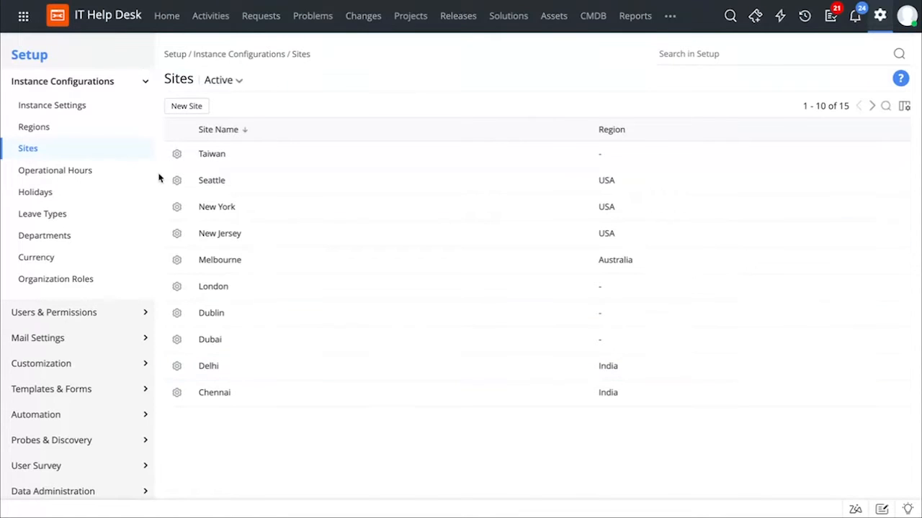
pyautogui.click(189, 108)
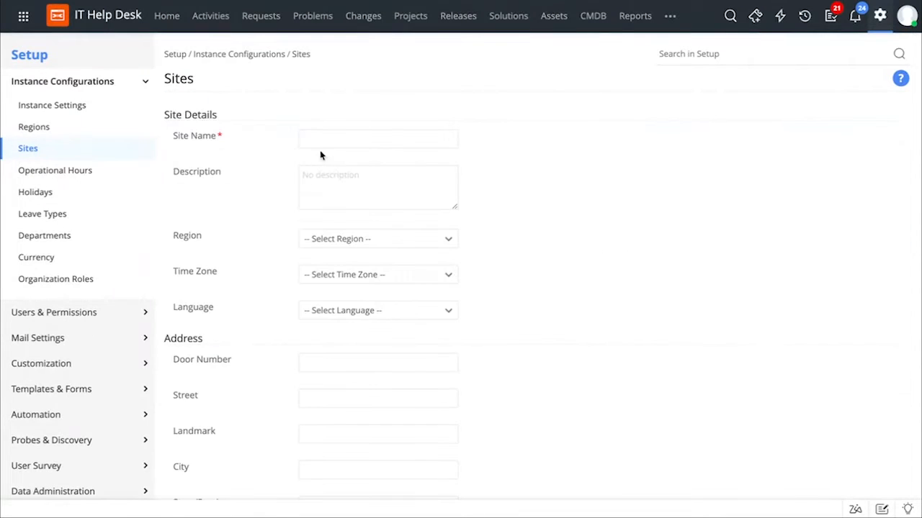
pyautogui.click(321, 141)
pyautogui.write('Can')
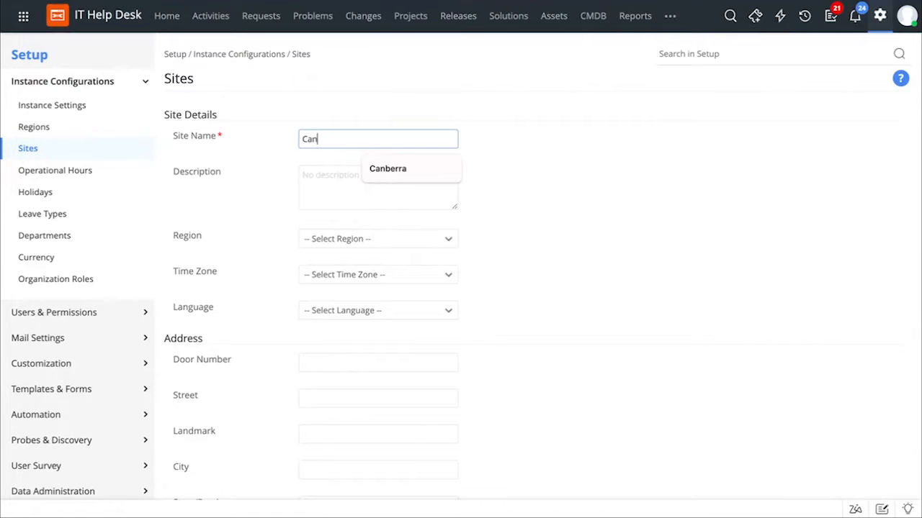
pyautogui.click(381, 168)
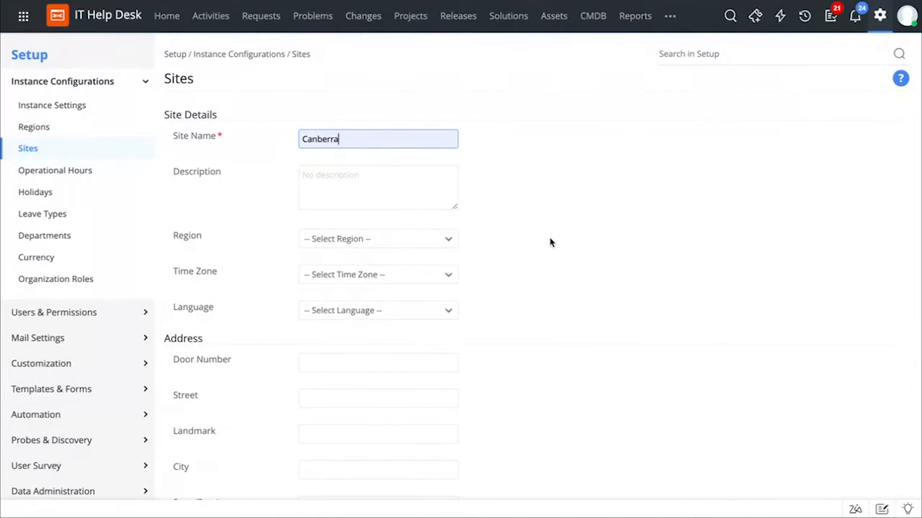
pyautogui.scroll(-3, 549, 241)
pyautogui.click(393, 130)
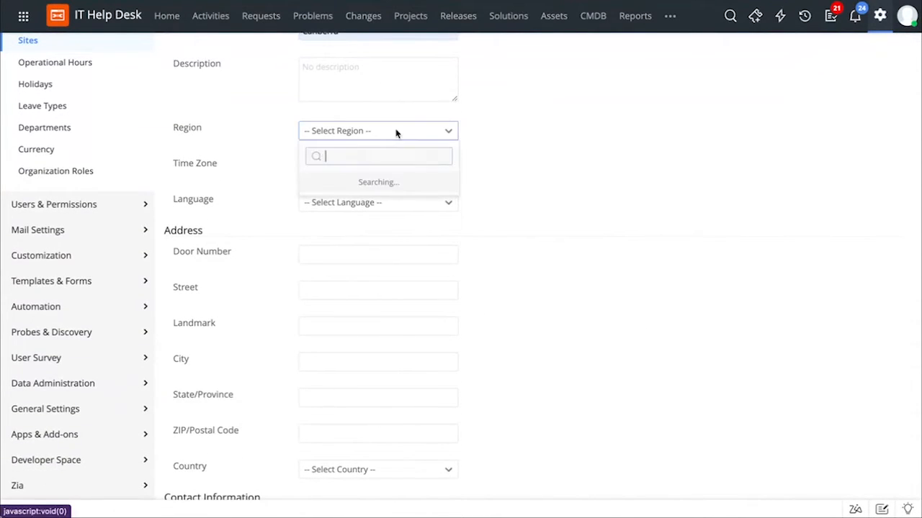
pyautogui.click(381, 178)
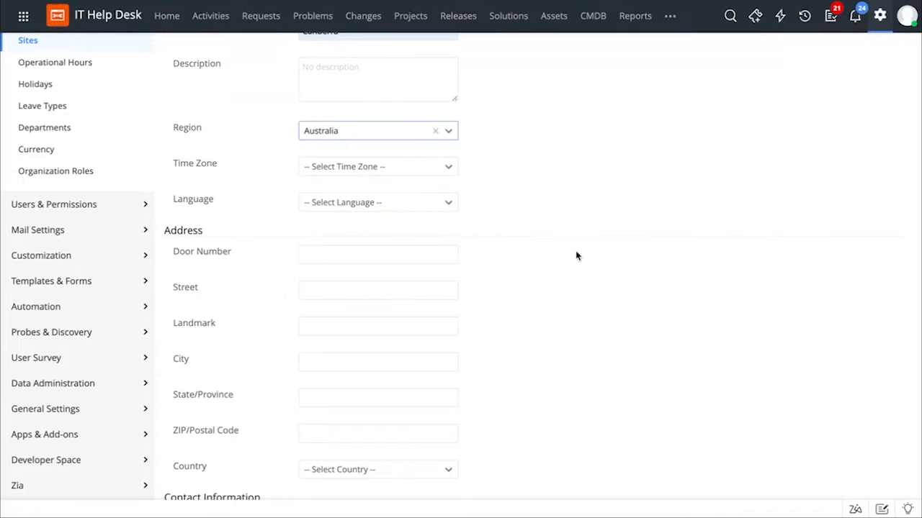
# Try the Copy from Default Site and Refer Settings options for the new site's related settings before choosing Custom Settings for all of them
pyautogui.scroll(-2, 565, 248)
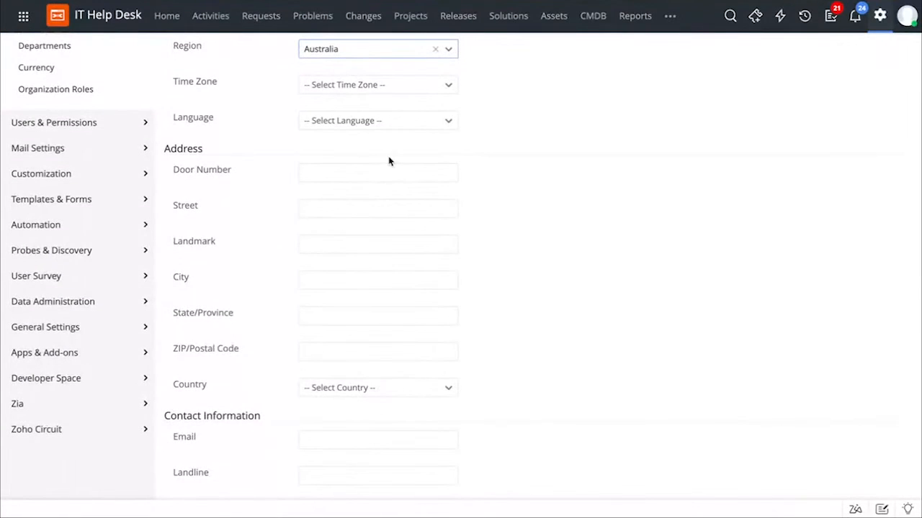
pyautogui.scroll(-2, 545, 326)
pyautogui.scroll(-4, 546, 327)
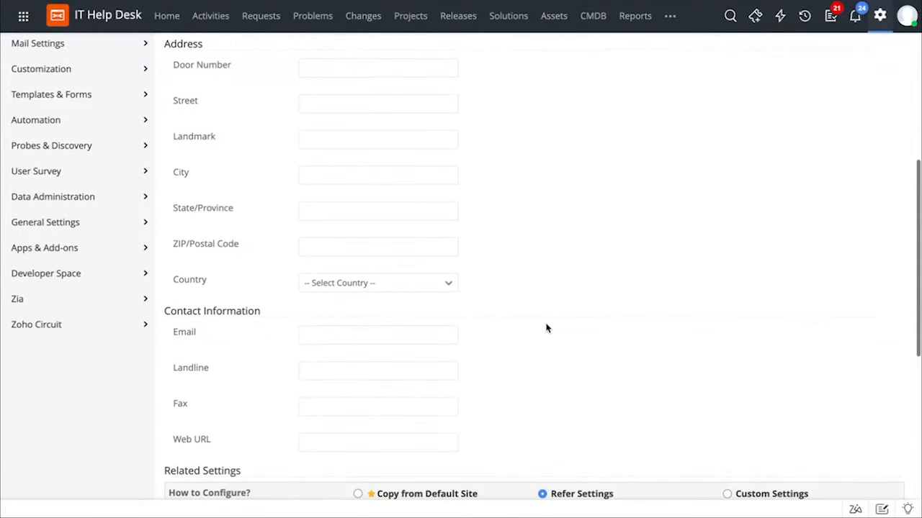
pyautogui.scroll(-4, 546, 327)
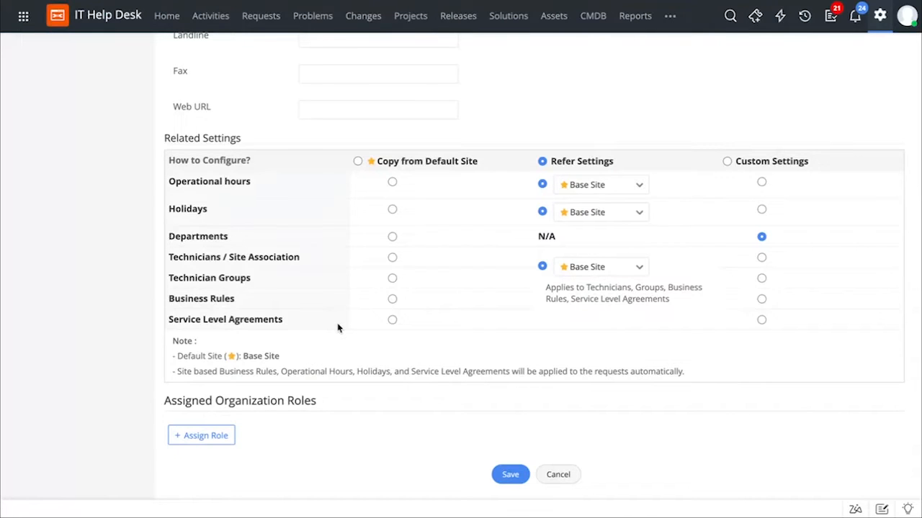
pyautogui.click(358, 161)
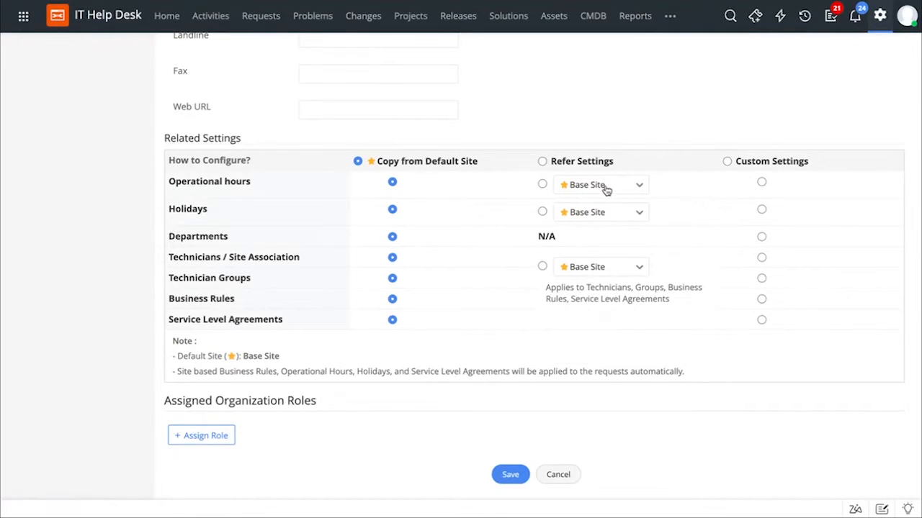
pyautogui.click(542, 161)
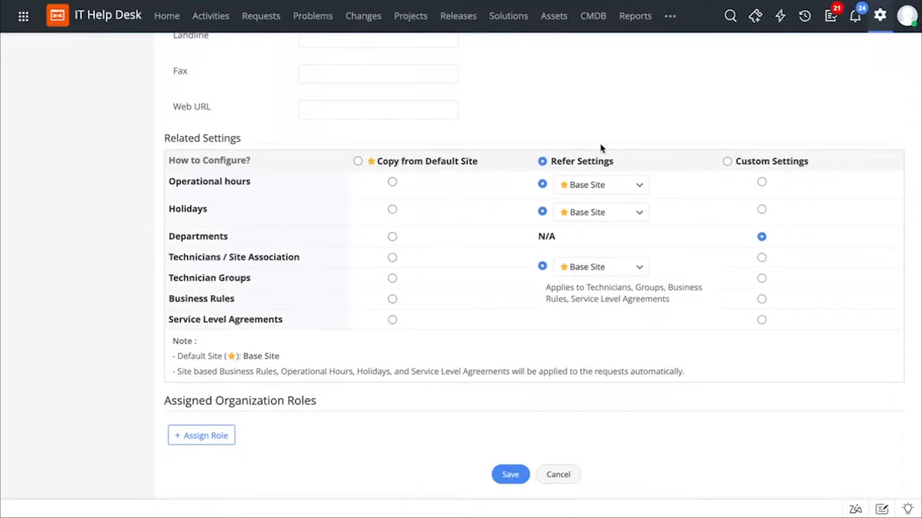
pyautogui.click(599, 185)
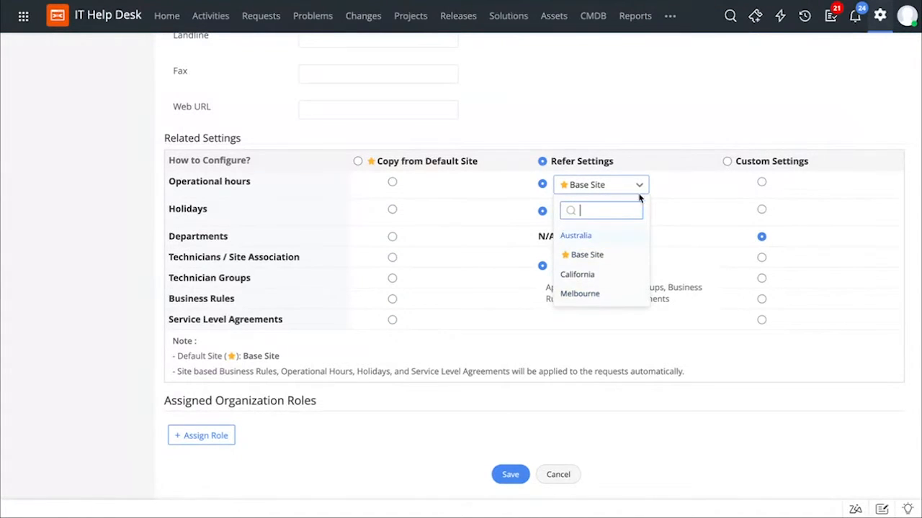
pyautogui.click(654, 160)
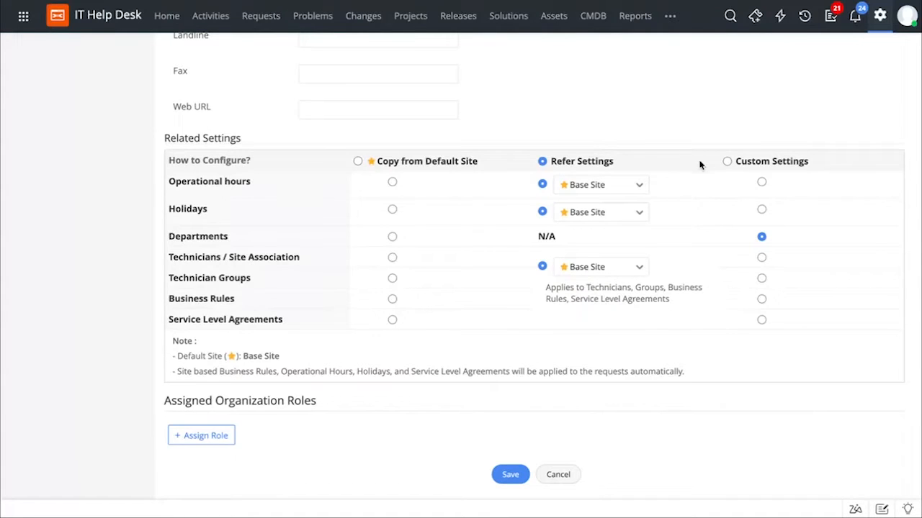
pyautogui.click(727, 161)
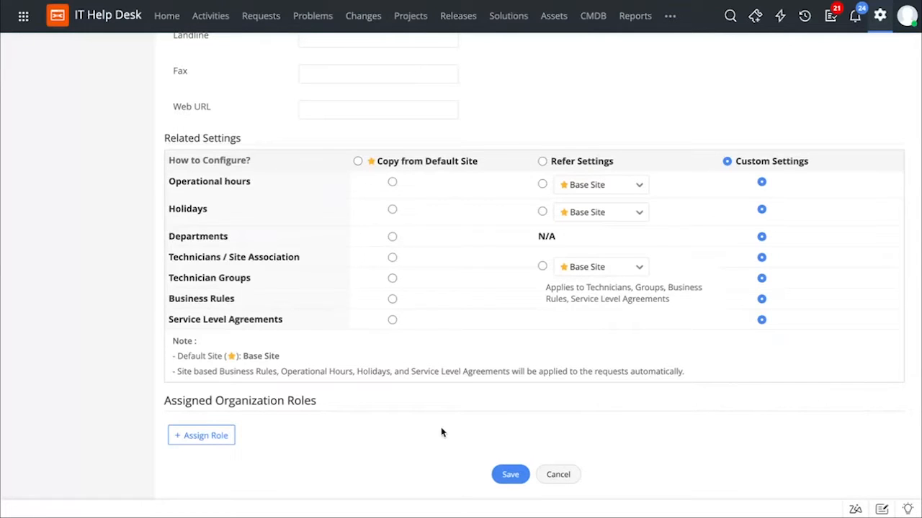
pyautogui.scroll(9, 400, 290)
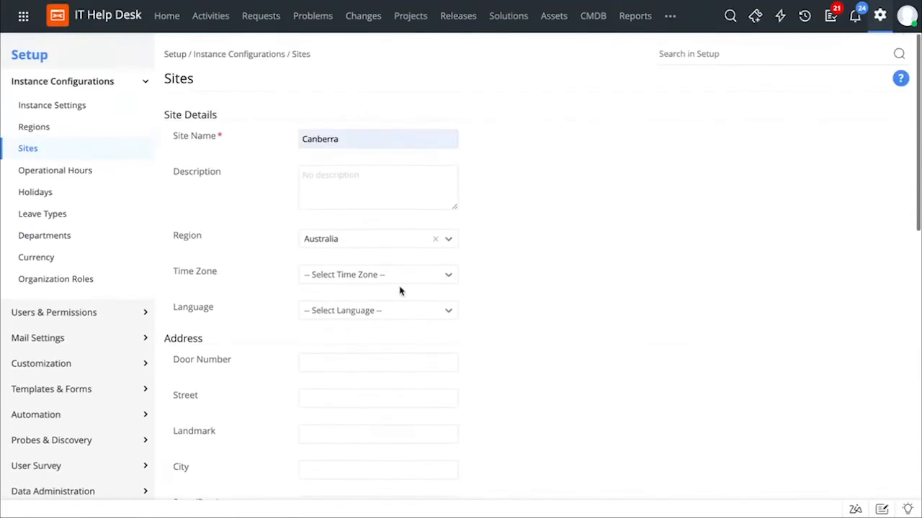
# Open the Base Site's operational hours and try Round the Clock before returning the working time to Standard Hours
pyautogui.click(101, 173)
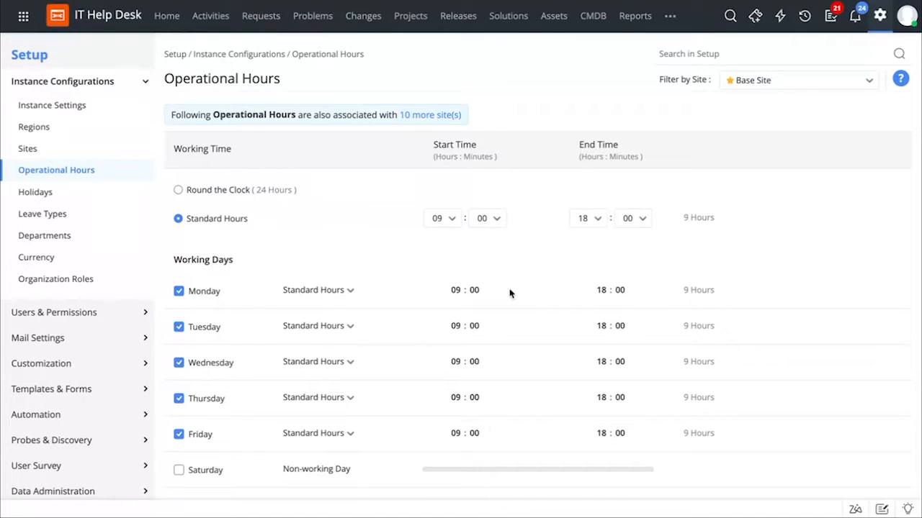
pyautogui.click(240, 191)
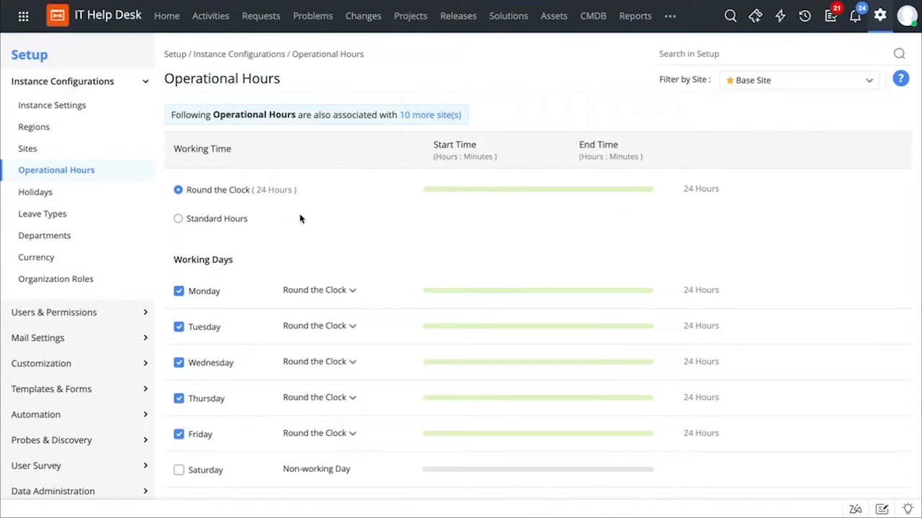
pyautogui.click(237, 227)
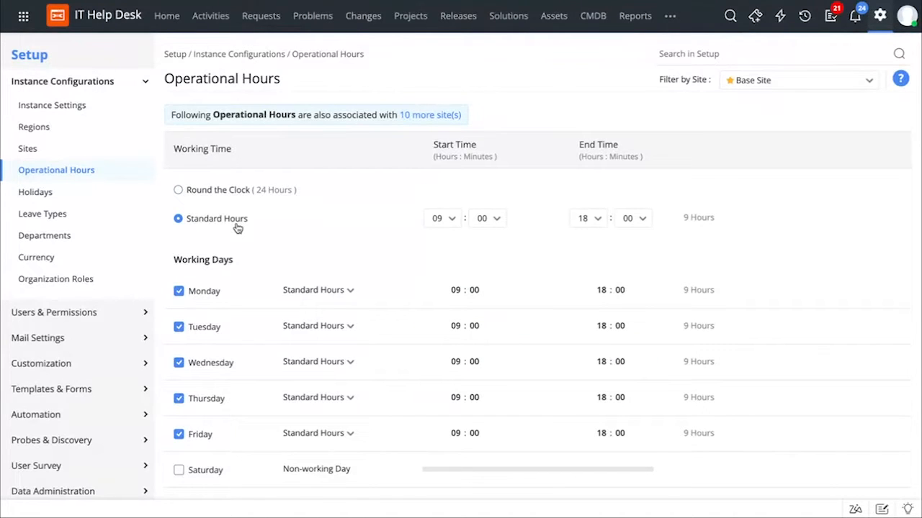
pyautogui.click(454, 221)
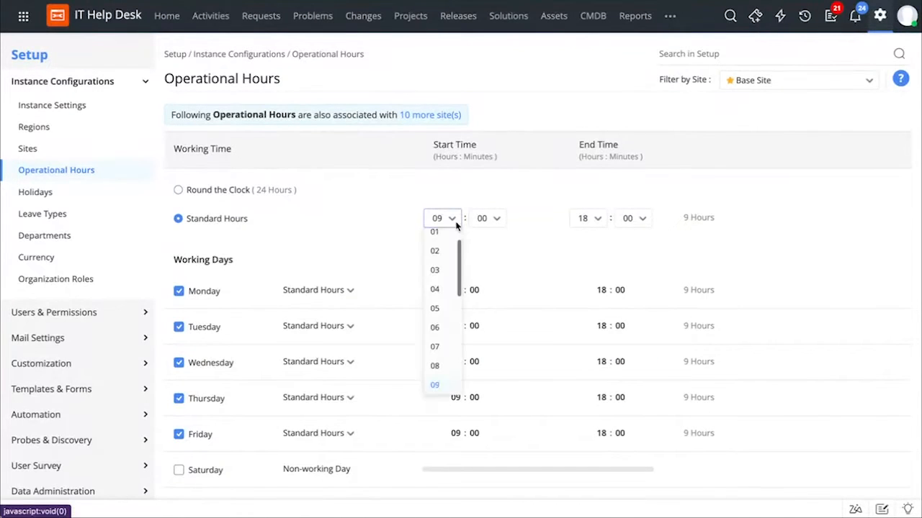
pyautogui.click(593, 225)
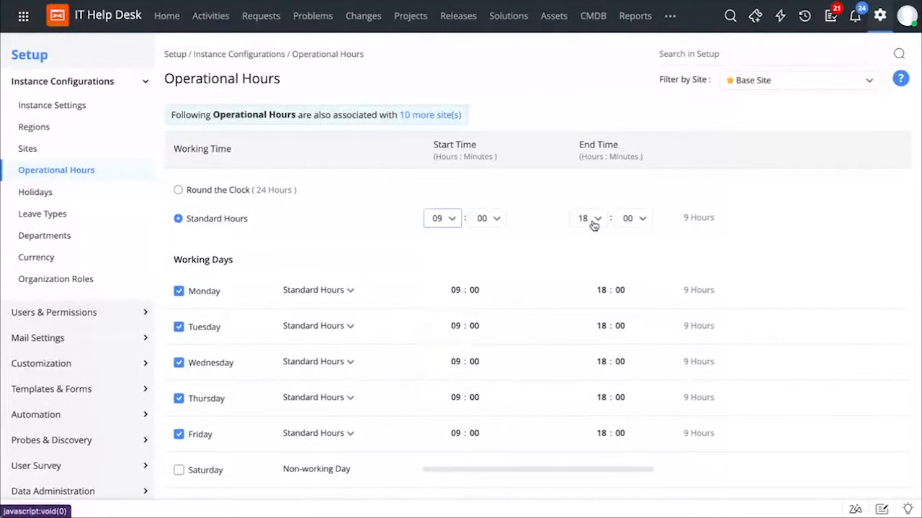
# Give Friday custom working hours that end at 14:00
pyautogui.scroll(-3, 540, 309)
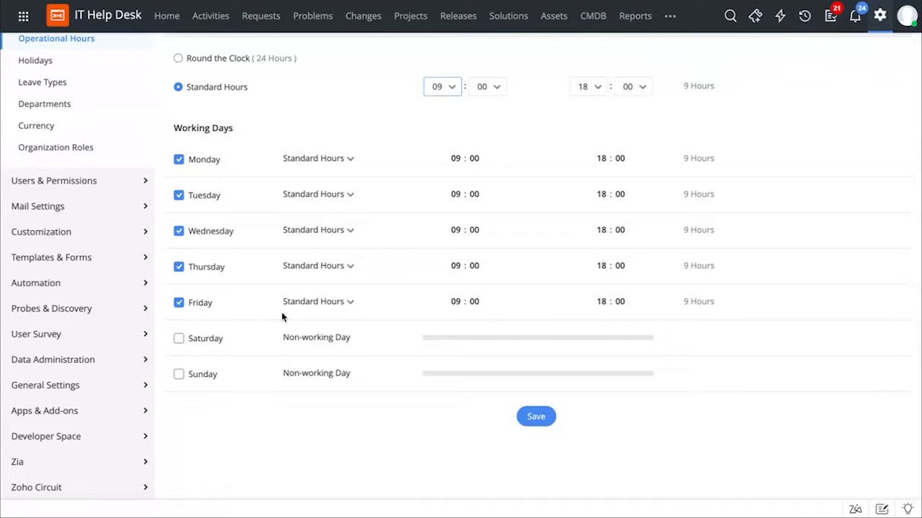
pyautogui.click(323, 303)
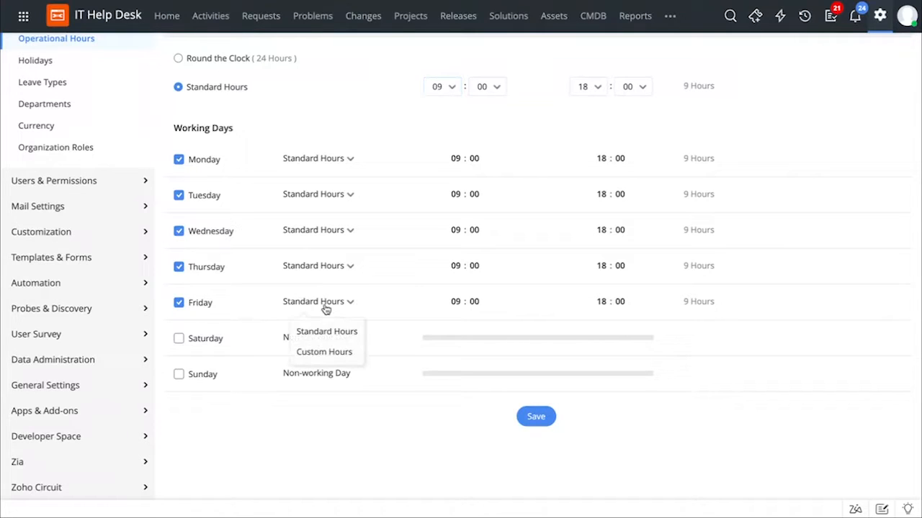
pyautogui.click(326, 356)
pyautogui.click(589, 308)
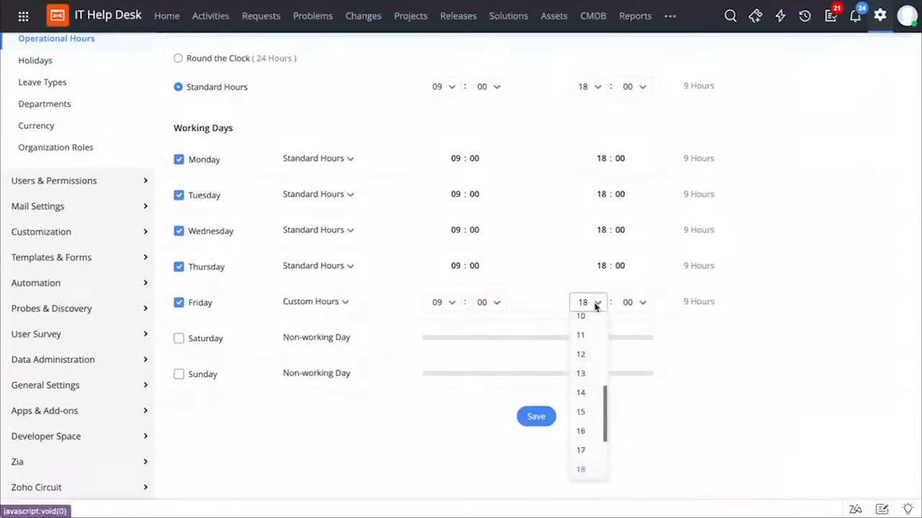
pyautogui.click(584, 400)
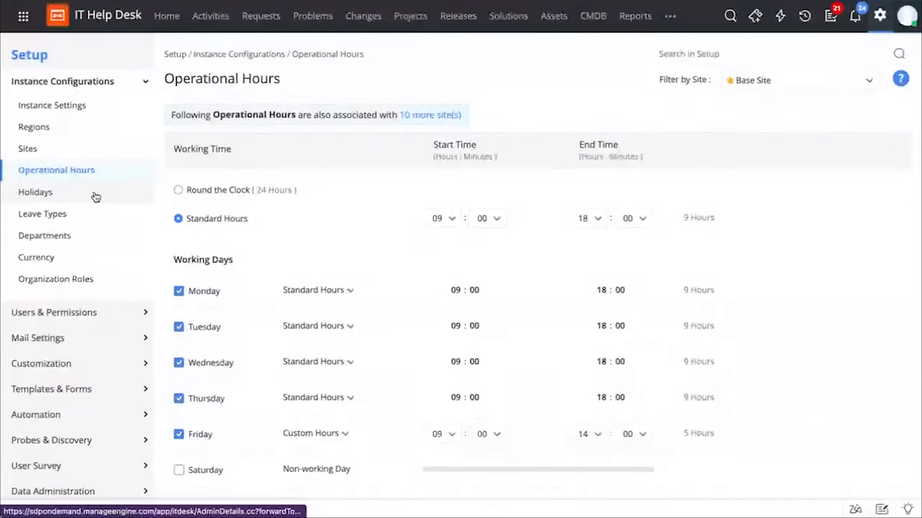
# Start a new holiday for the Base Site and set its date to Apr 25, 2024
pyautogui.click(96, 196)
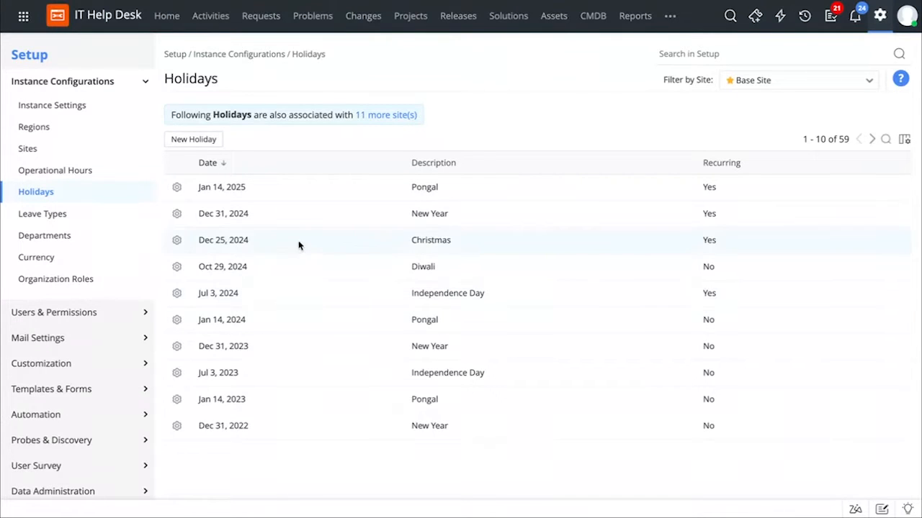
pyautogui.click(205, 140)
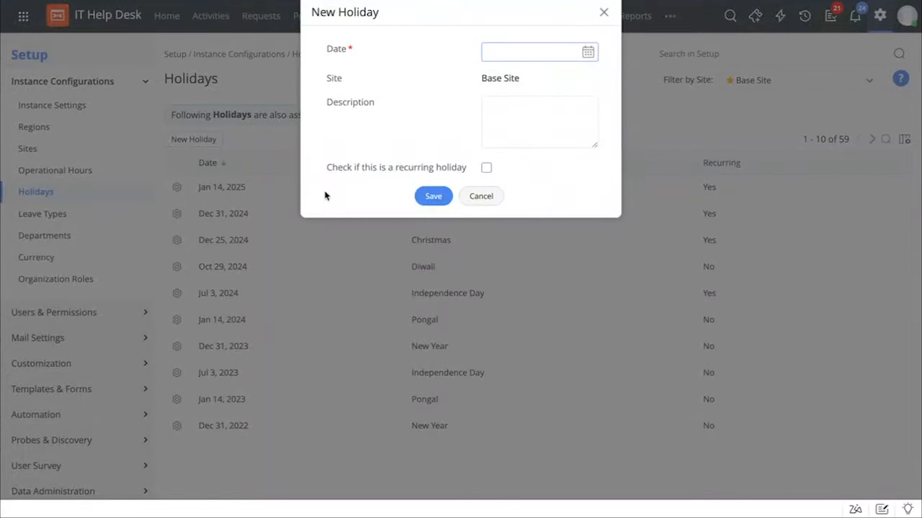
pyautogui.click(518, 52)
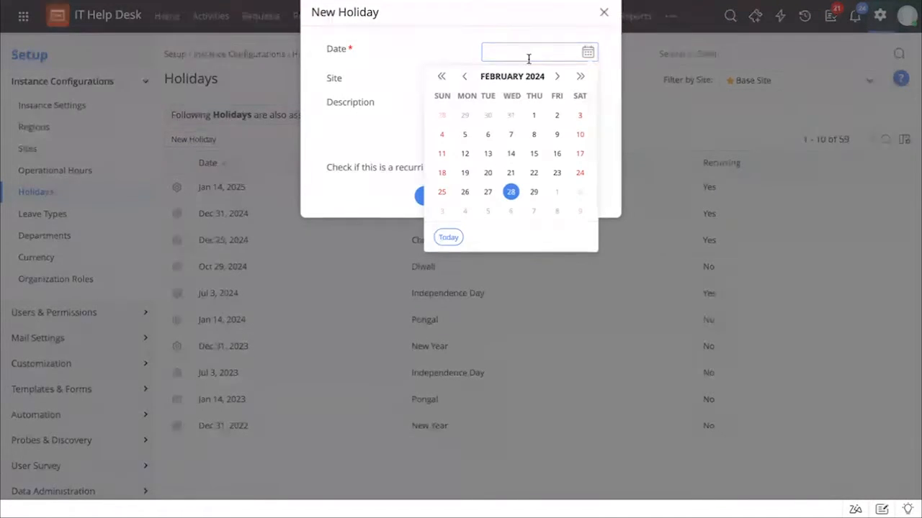
pyautogui.click(558, 77)
pyautogui.click(558, 76)
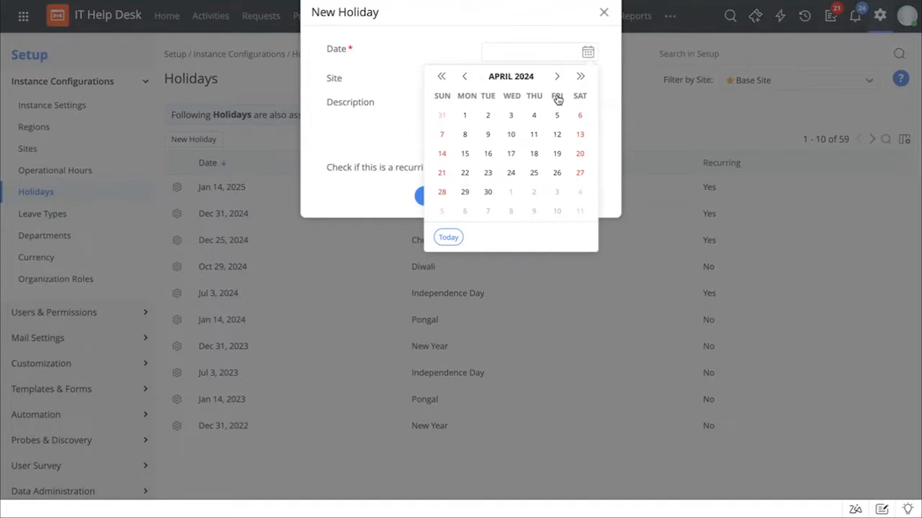
pyautogui.click(533, 173)
# Describe the new holiday as ANZAC, mark it as recurring, and close the form without saving
pyautogui.click(527, 122)
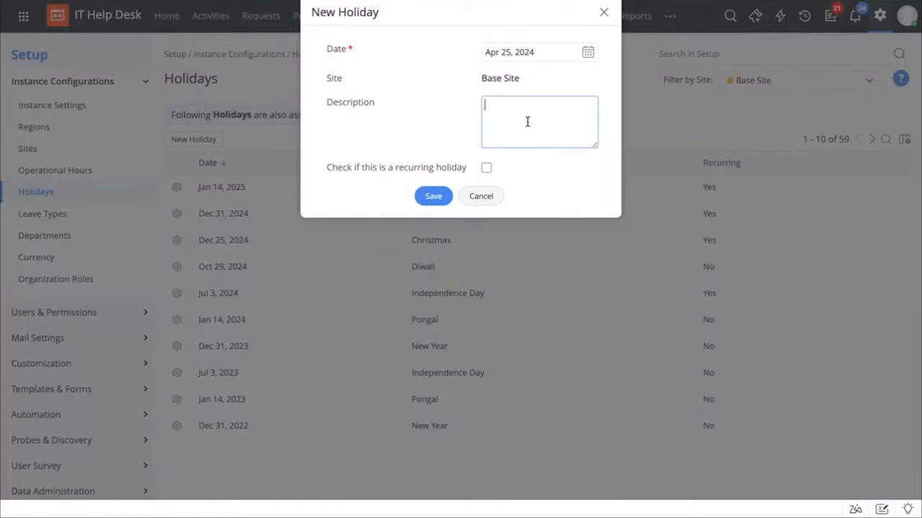
pyautogui.write('ANZAC')
pyautogui.click(438, 138)
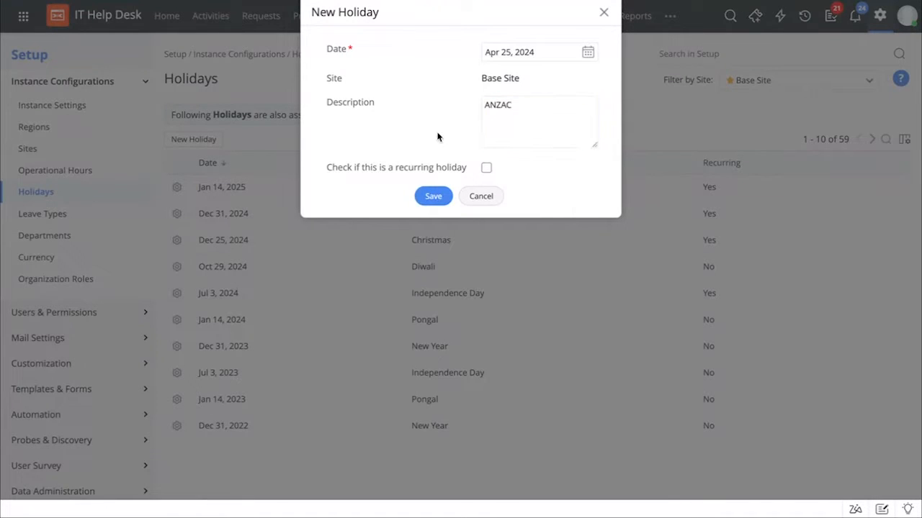
pyautogui.click(486, 167)
pyautogui.click(603, 12)
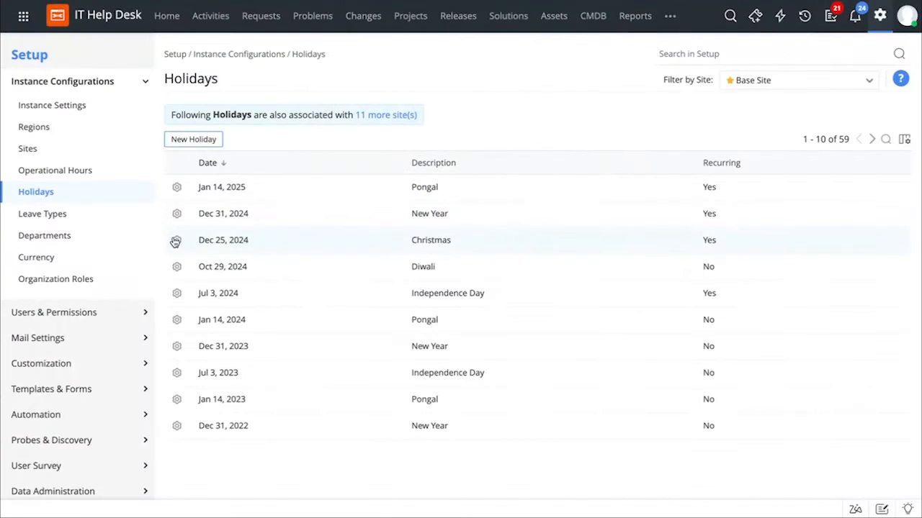
# Start a new leave type named Half-day leave and close the form without saving
pyautogui.click(77, 215)
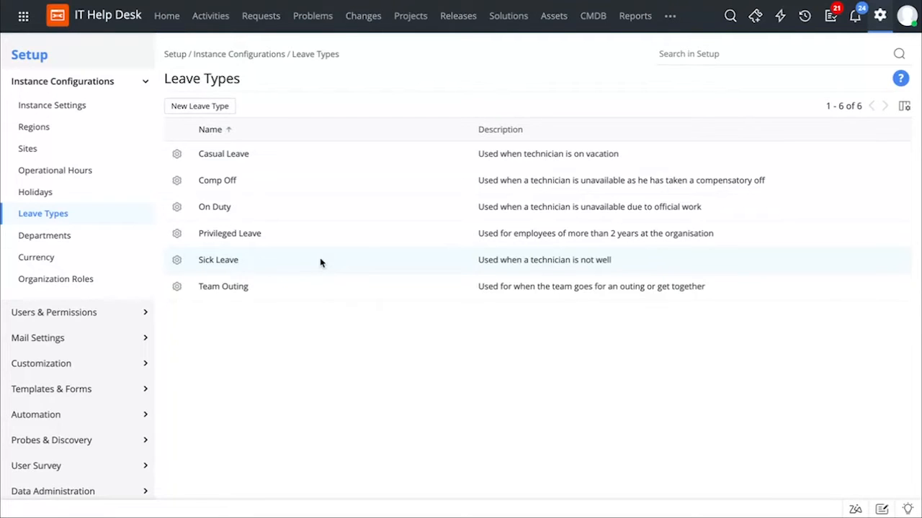
pyautogui.click(216, 108)
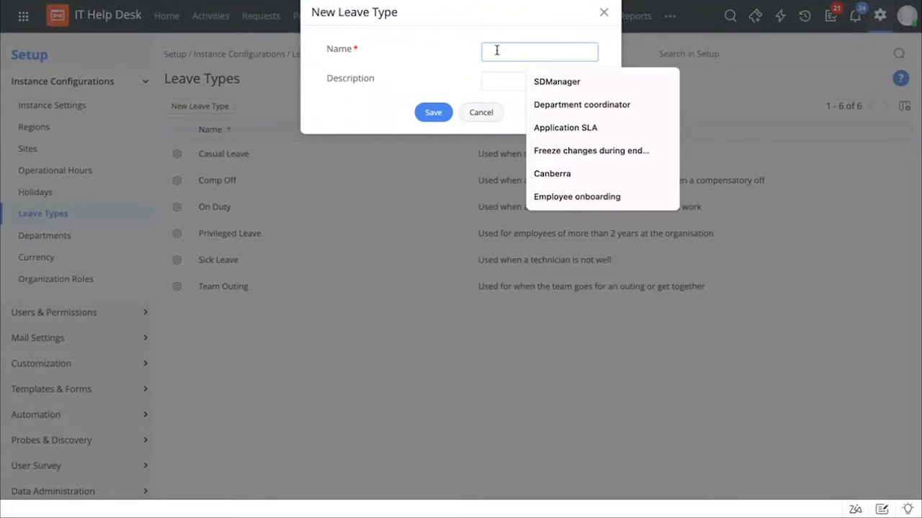
pyautogui.write('Half')
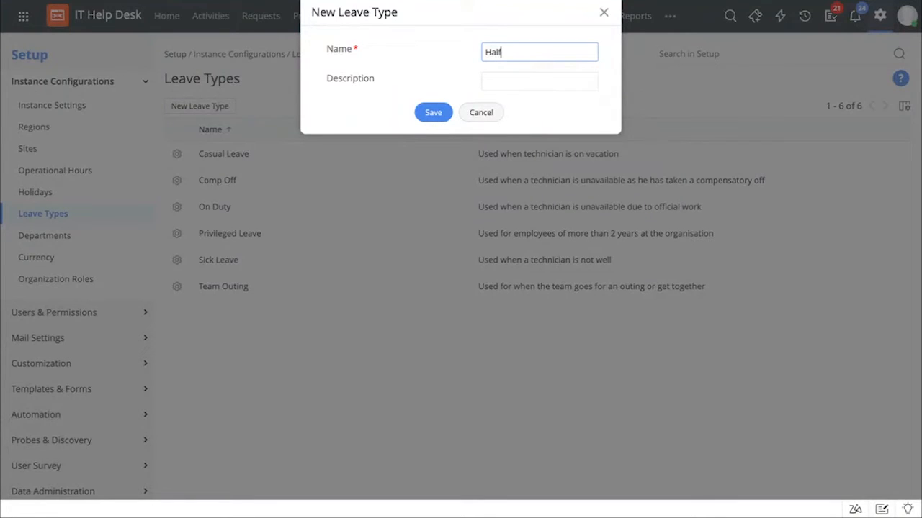
pyautogui.write('-day leave')
pyautogui.click(602, 14)
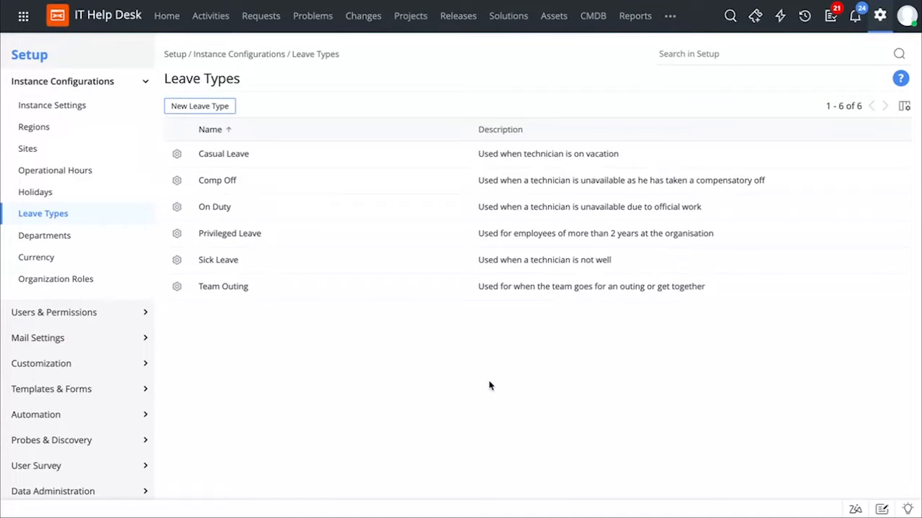
# Start a new department for the Base Site and name it security
pyautogui.click(81, 236)
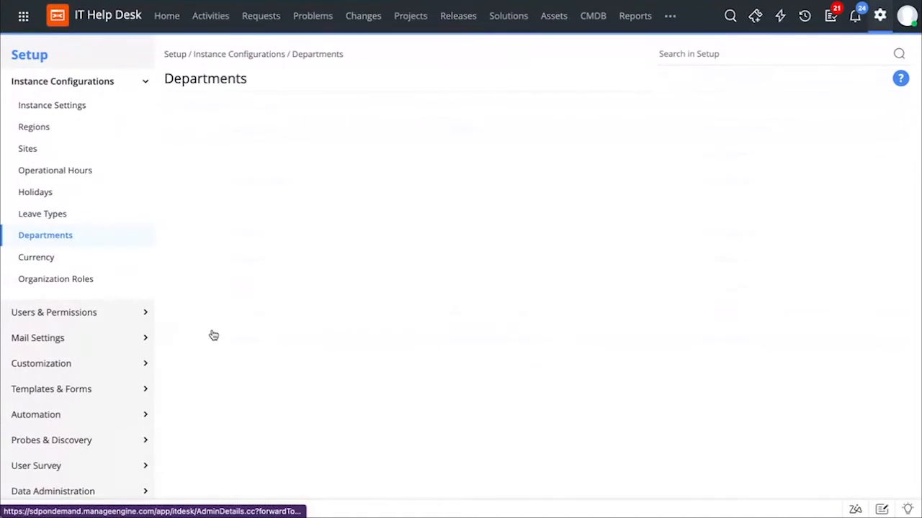
pyautogui.click(204, 106)
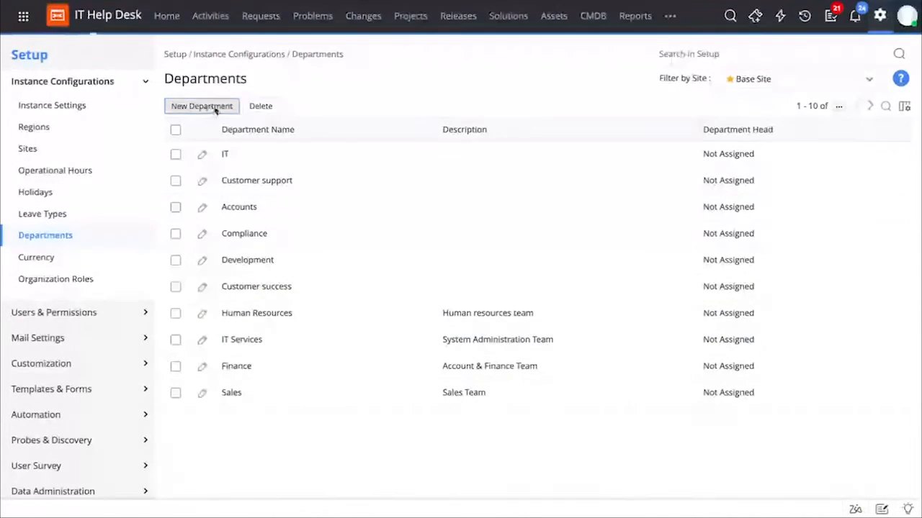
pyautogui.write('securit')
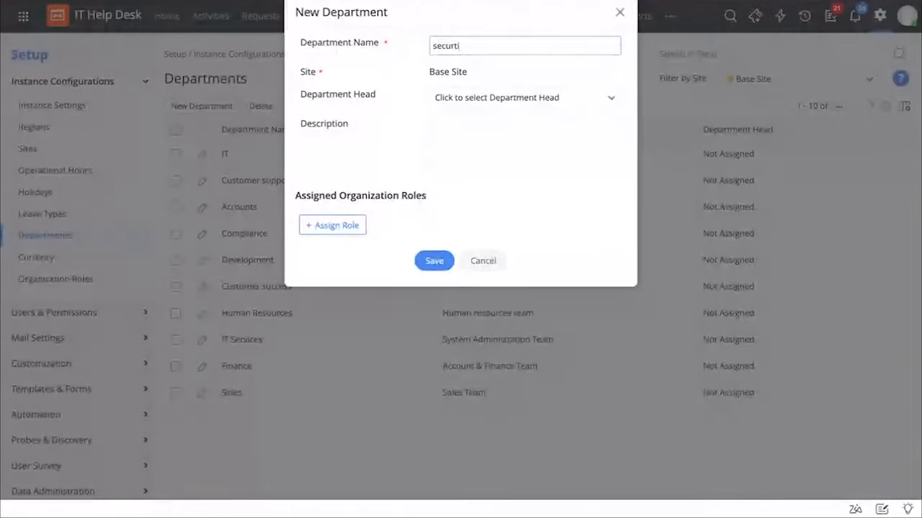
pyautogui.write('y')
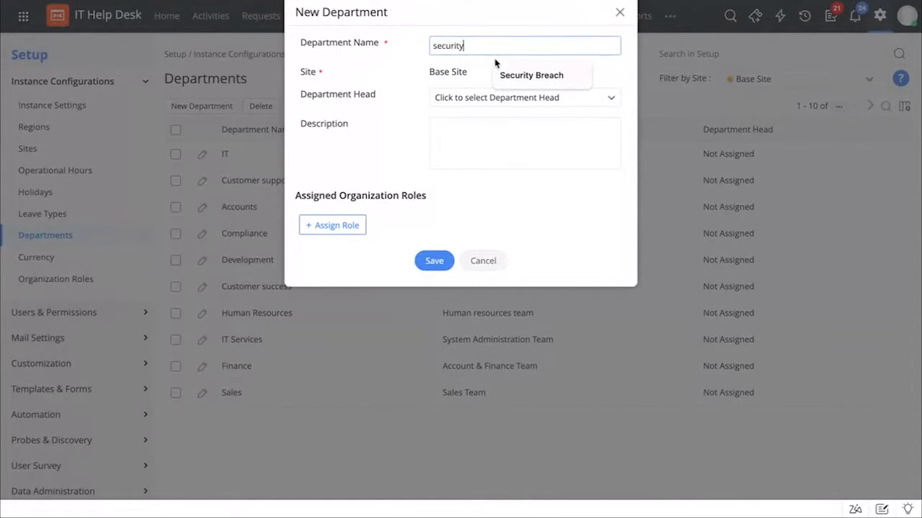
# Choose a department head for the new department and close the form without saving
pyautogui.click(489, 134)
pyautogui.click(487, 99)
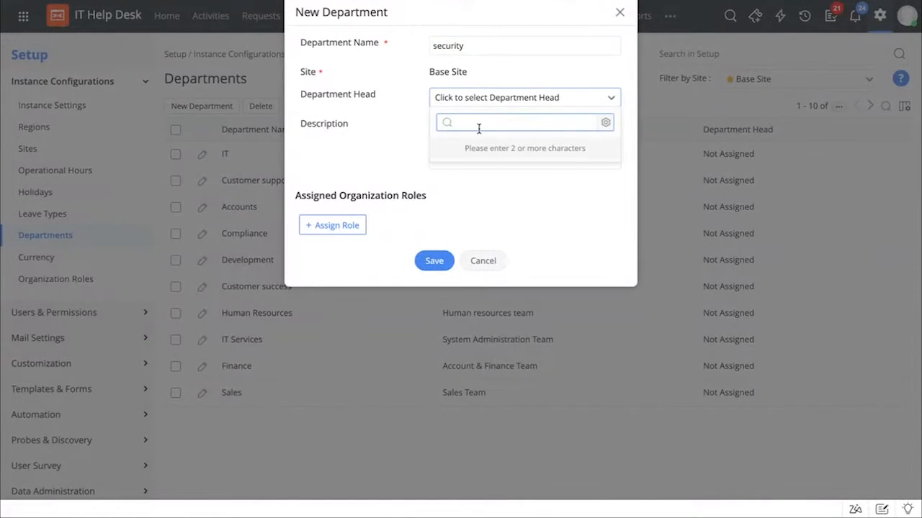
pyautogui.write('jen')
pyautogui.click(478, 150)
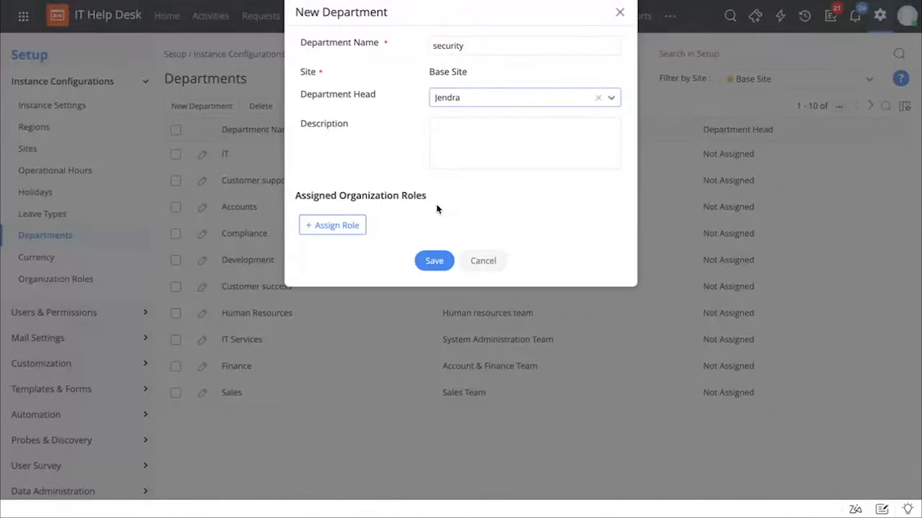
pyautogui.click(620, 13)
pyautogui.scroll(-1, 344, 335)
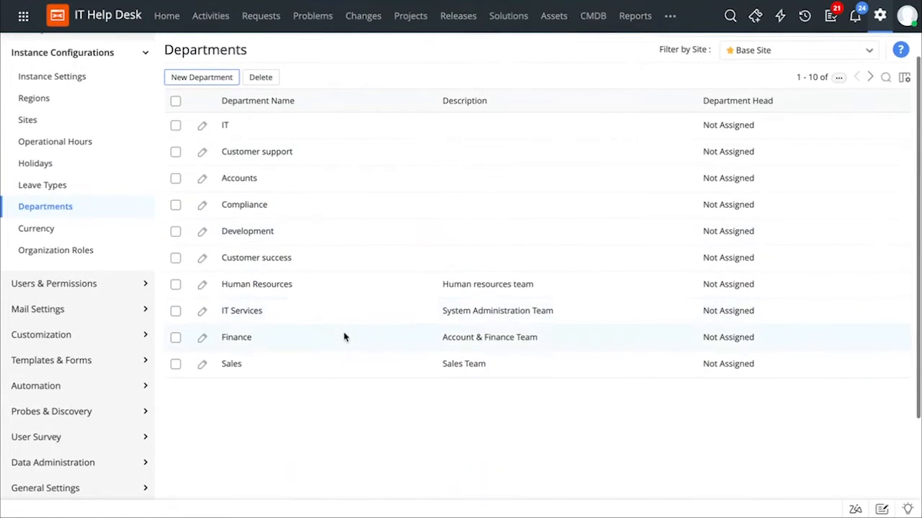
pyautogui.scroll(1, 344, 337)
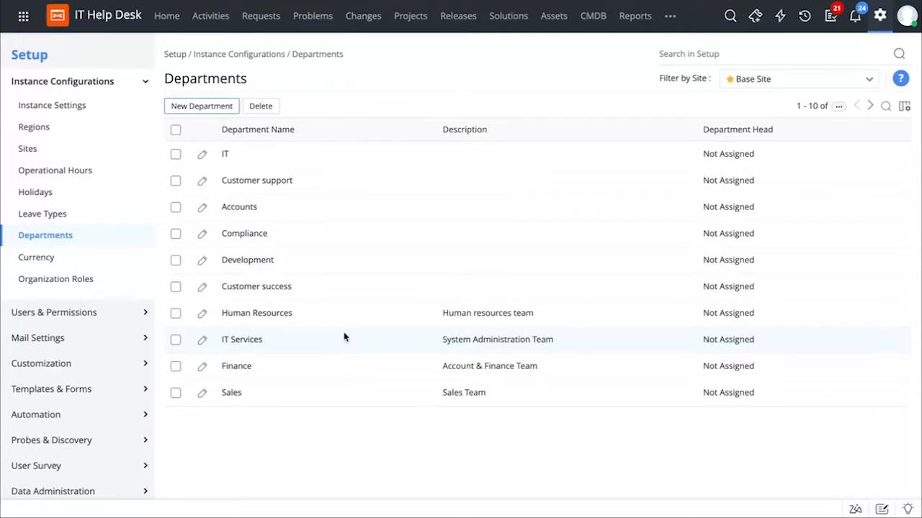
# Add a department-level organization role named Department coordinator with the description Coordinator
pyautogui.click(36, 279)
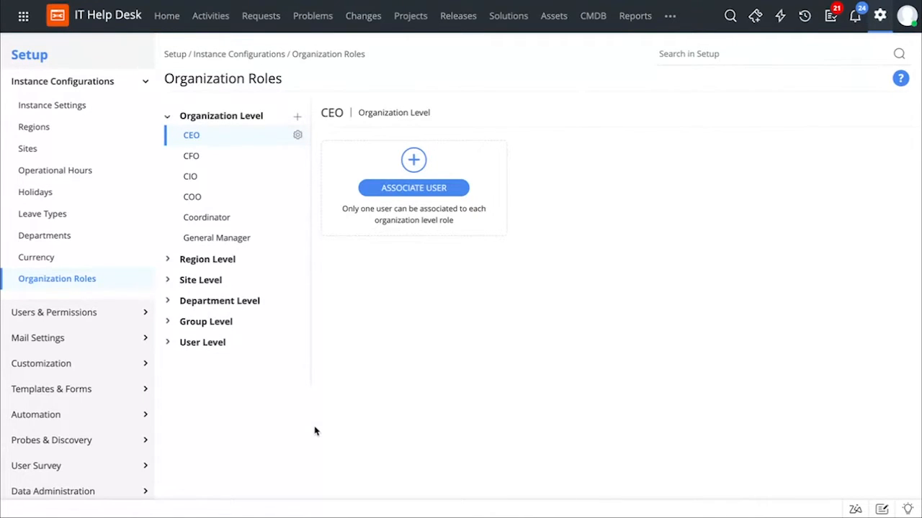
pyautogui.click(241, 348)
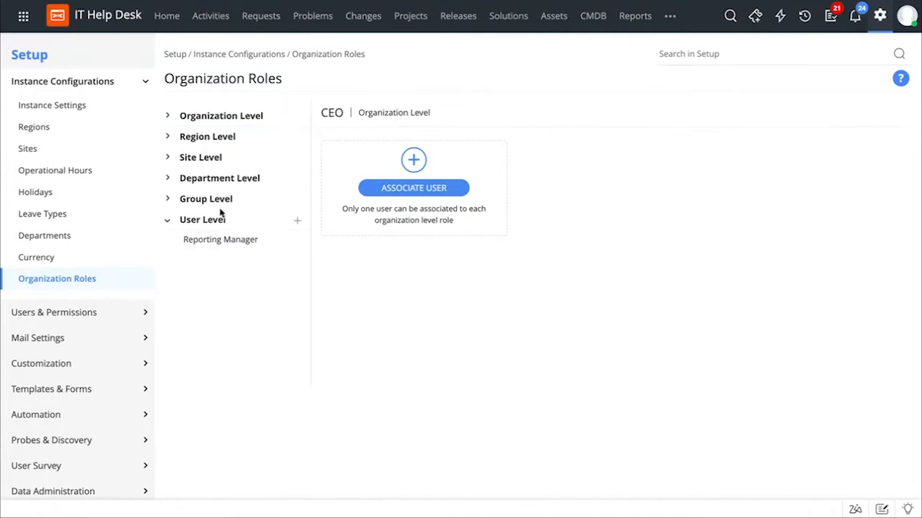
pyautogui.click(222, 121)
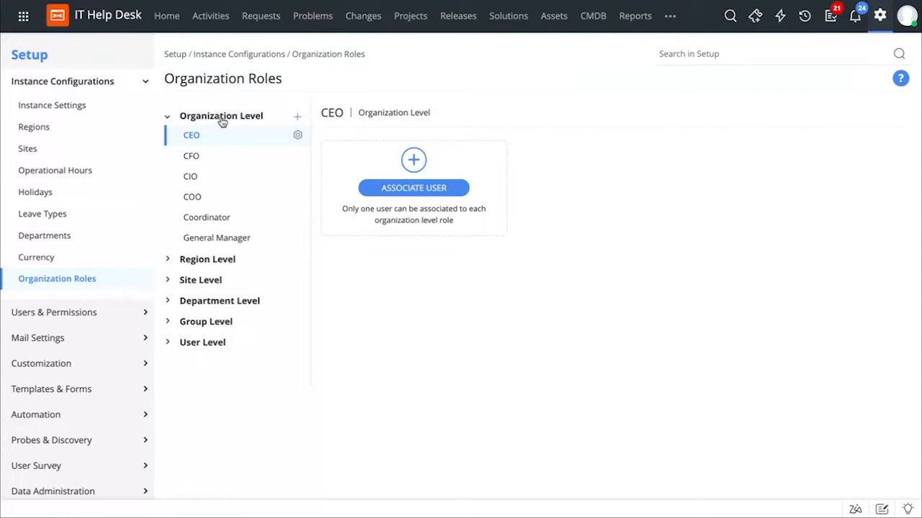
pyautogui.click(273, 303)
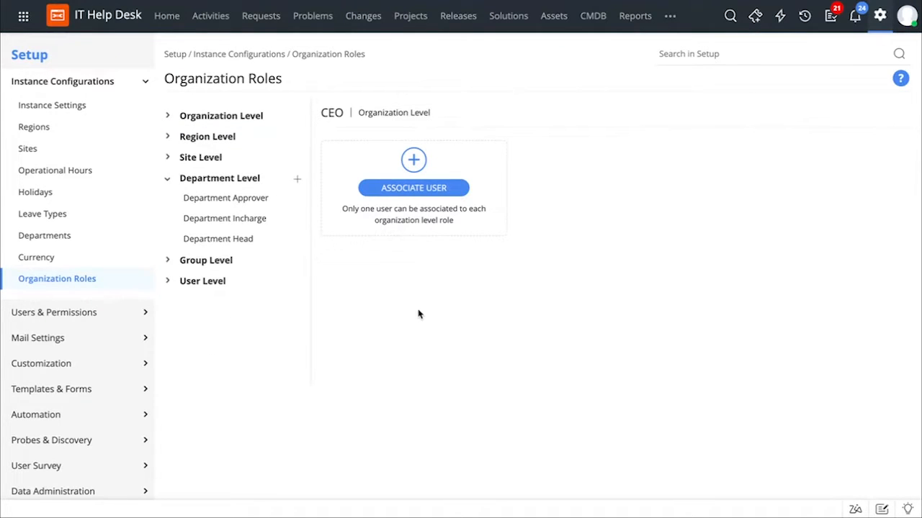
pyautogui.click(297, 179)
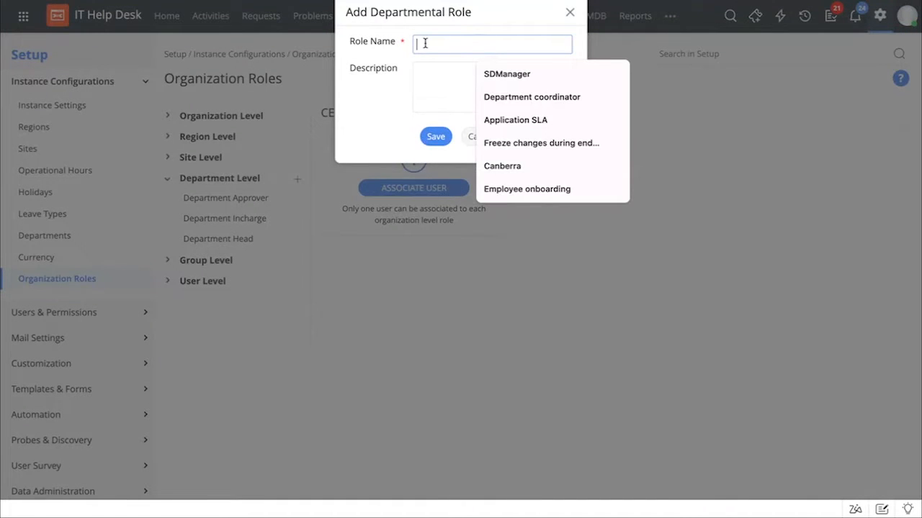
pyautogui.write('Department coordinator')
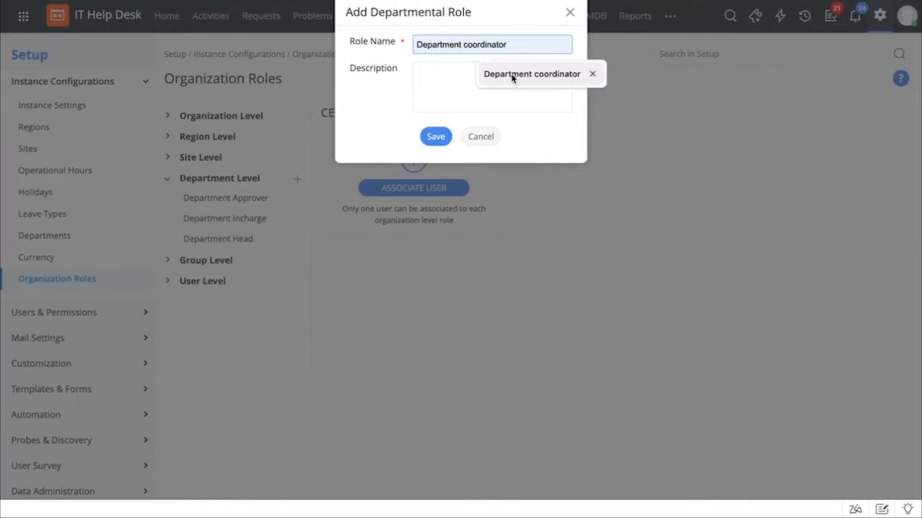
pyautogui.click(512, 76)
pyautogui.click(483, 82)
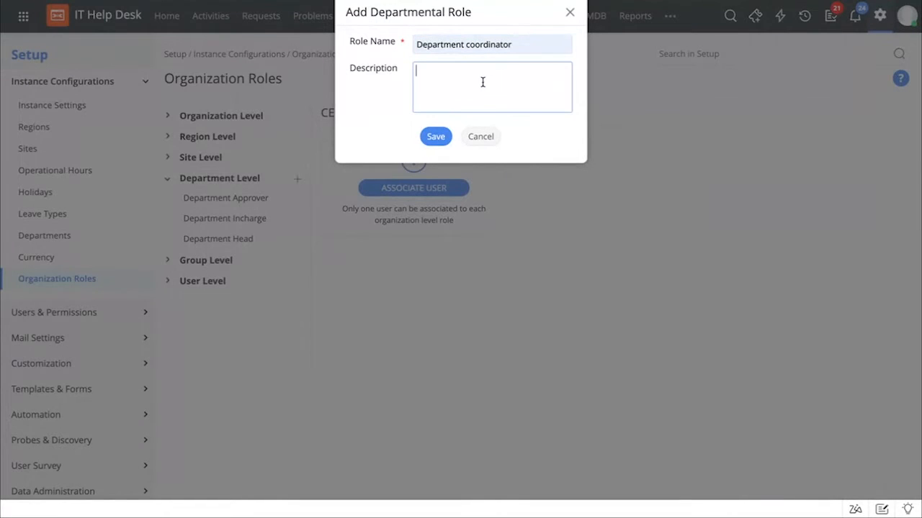
pyautogui.write('Coordinator')
pyautogui.click(444, 138)
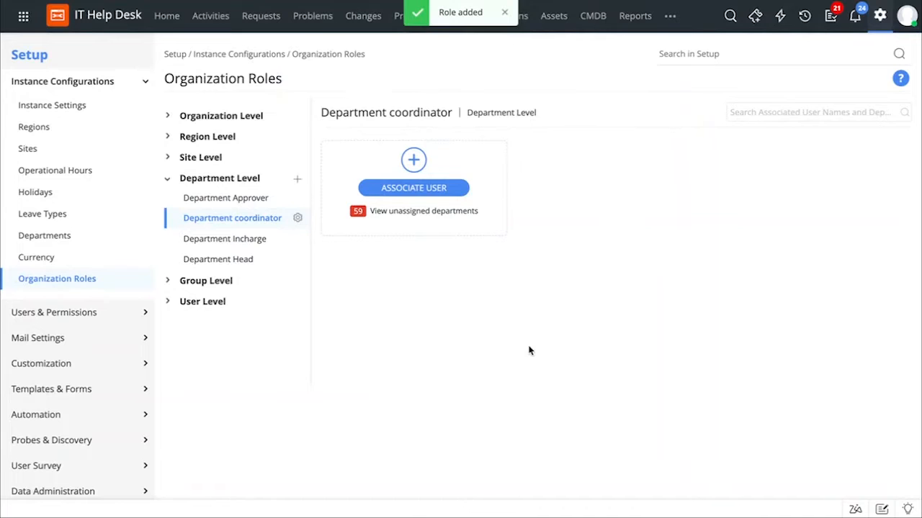
# Associate a user from the Sales department with the Department coordinator role for the admin [Australia] department
pyautogui.click(440, 189)
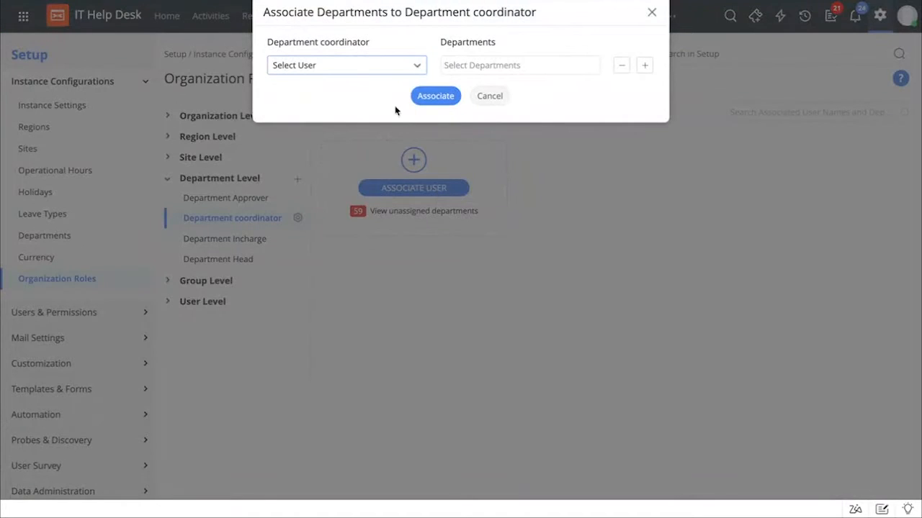
pyautogui.click(372, 66)
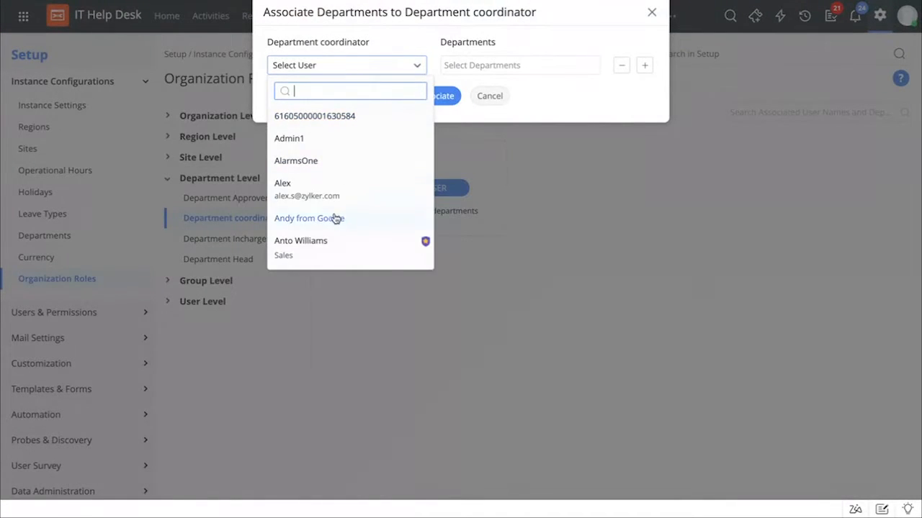
pyautogui.click(331, 245)
pyautogui.click(543, 69)
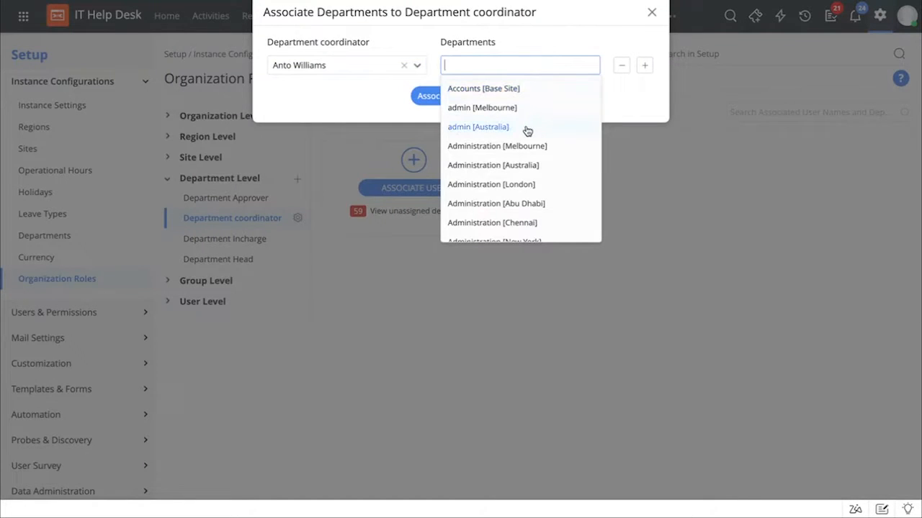
pyautogui.click(527, 128)
pyautogui.click(625, 101)
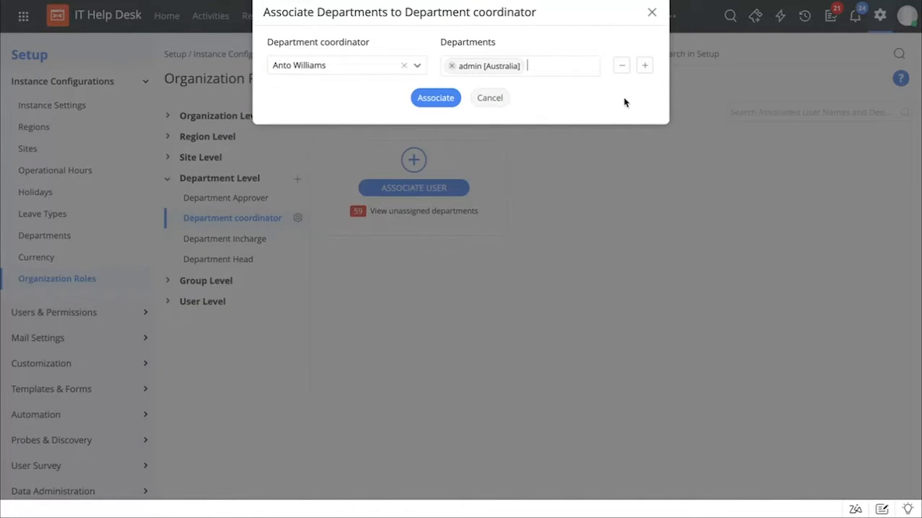
pyautogui.click(448, 101)
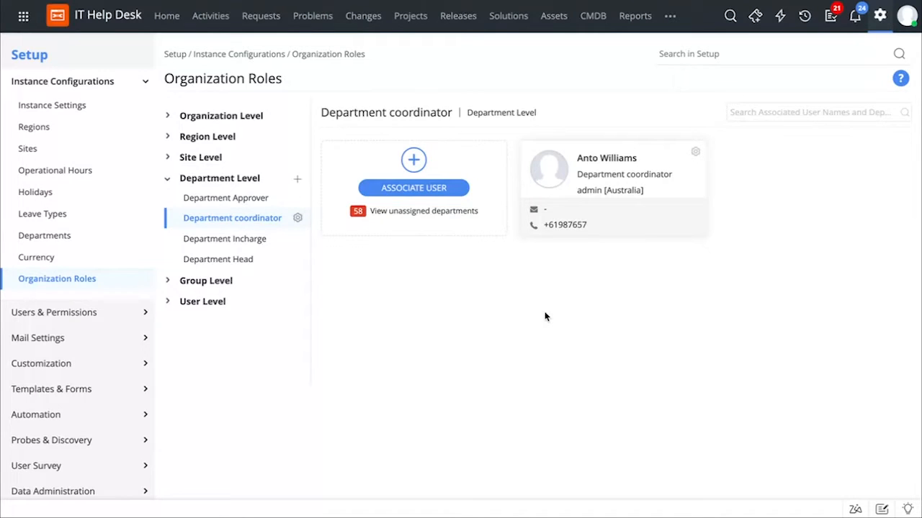
# Open the roles under Users & Permissions and look through the list of available roles
pyautogui.click(121, 314)
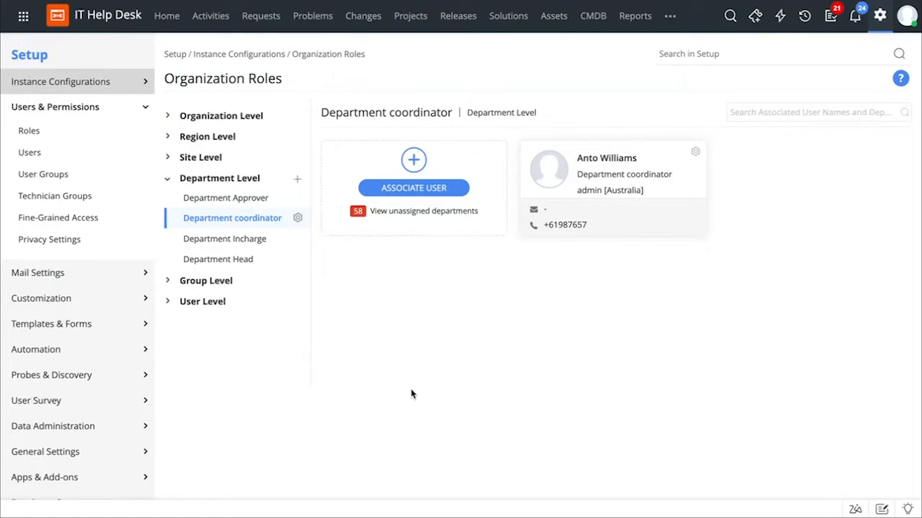
pyautogui.click(60, 135)
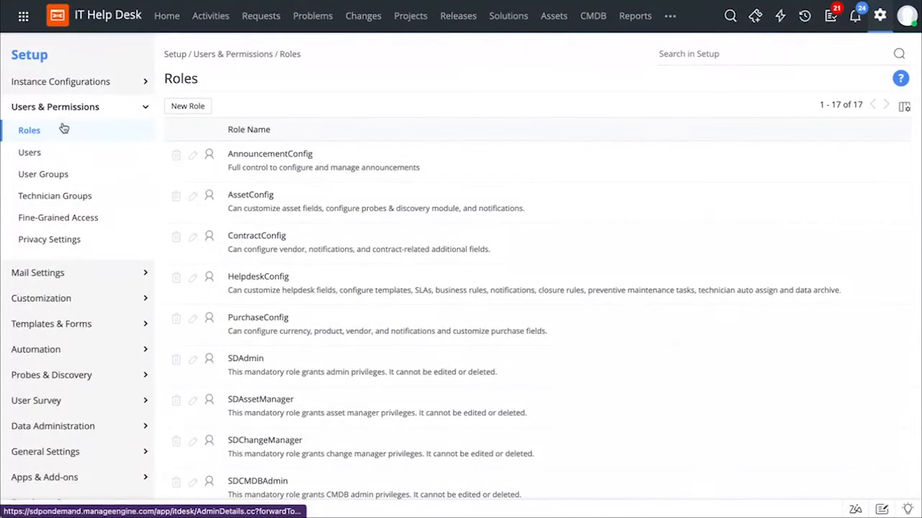
pyautogui.scroll(-1, 531, 305)
pyautogui.scroll(1, 531, 304)
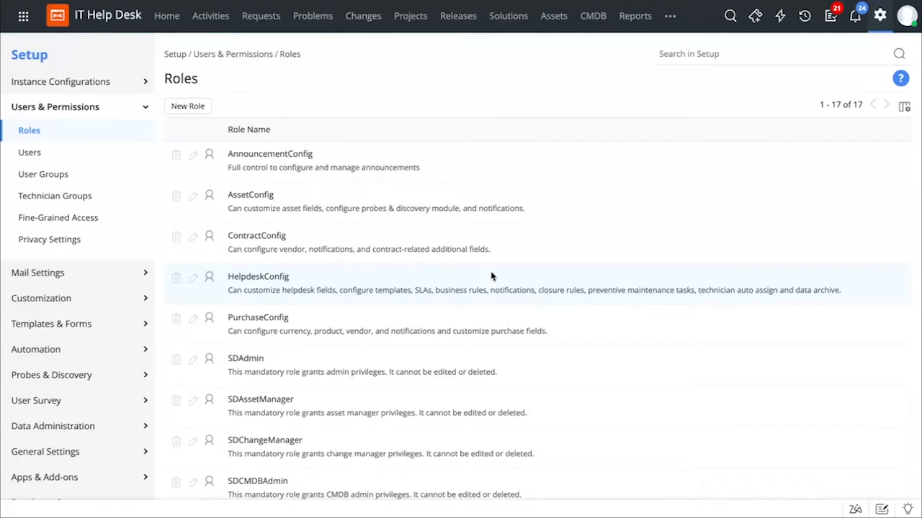
# Start a new role under Users & Permissions and name it SDManager
pyautogui.click(188, 106)
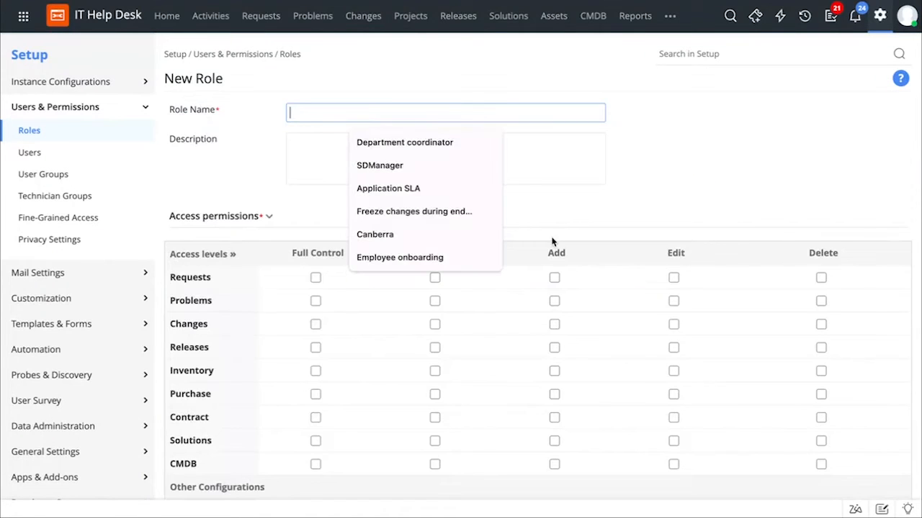
pyautogui.click(673, 207)
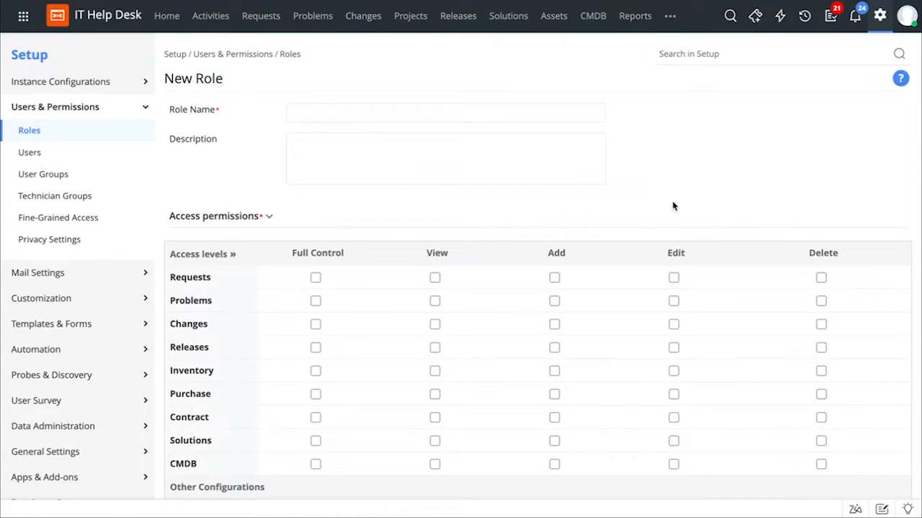
pyautogui.click(375, 112)
pyautogui.write('SD')
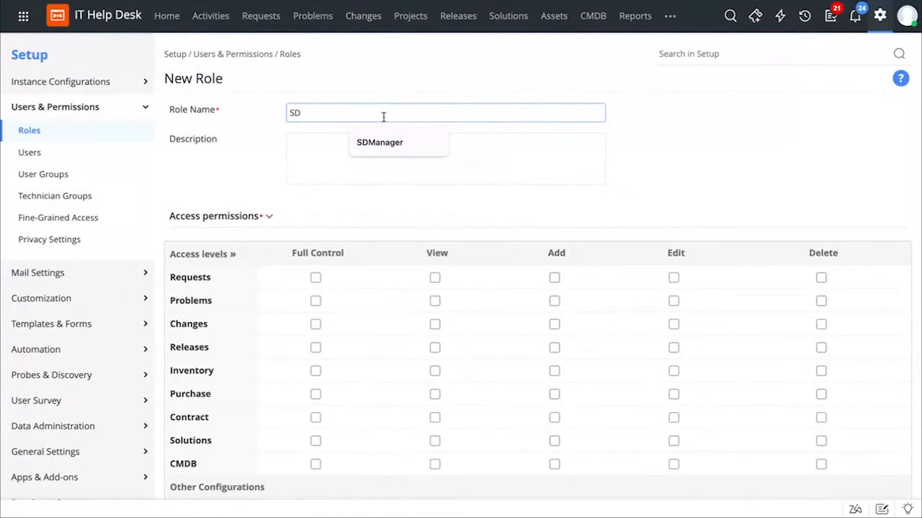
pyautogui.click(414, 146)
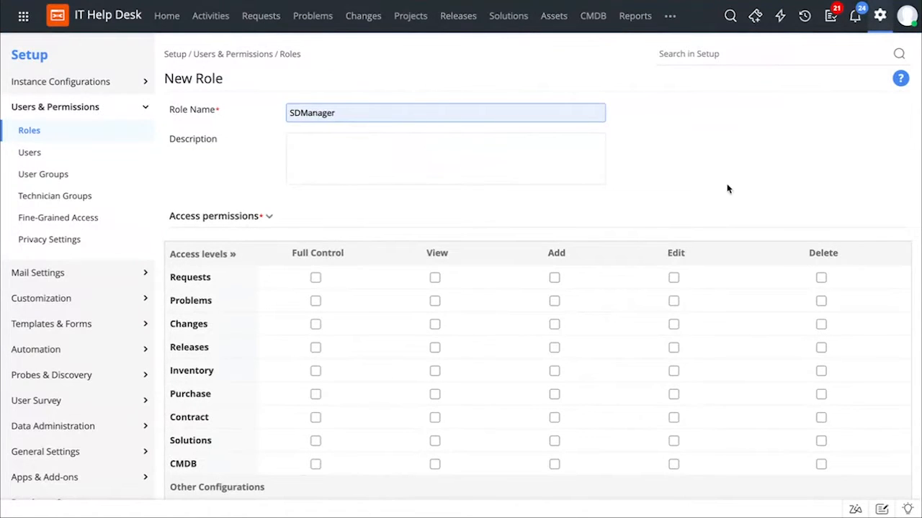
# Grant the SDManager role full control over Requests in the access permissions
pyautogui.scroll(-1, 727, 189)
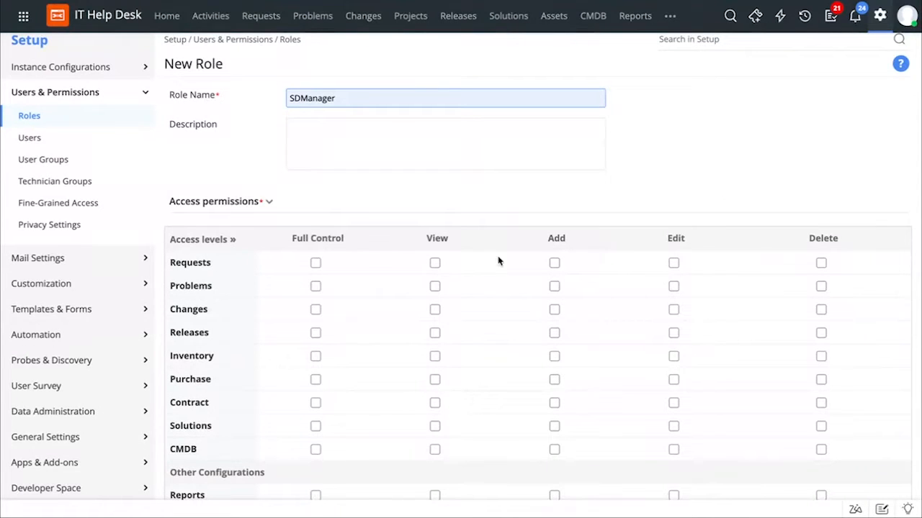
pyautogui.scroll(-3, 499, 252)
pyautogui.scroll(-1, 498, 260)
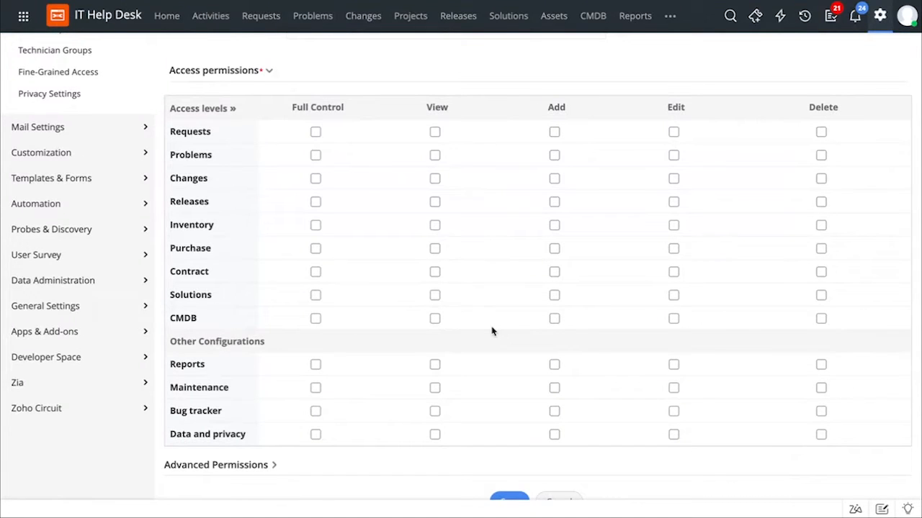
pyautogui.click(316, 133)
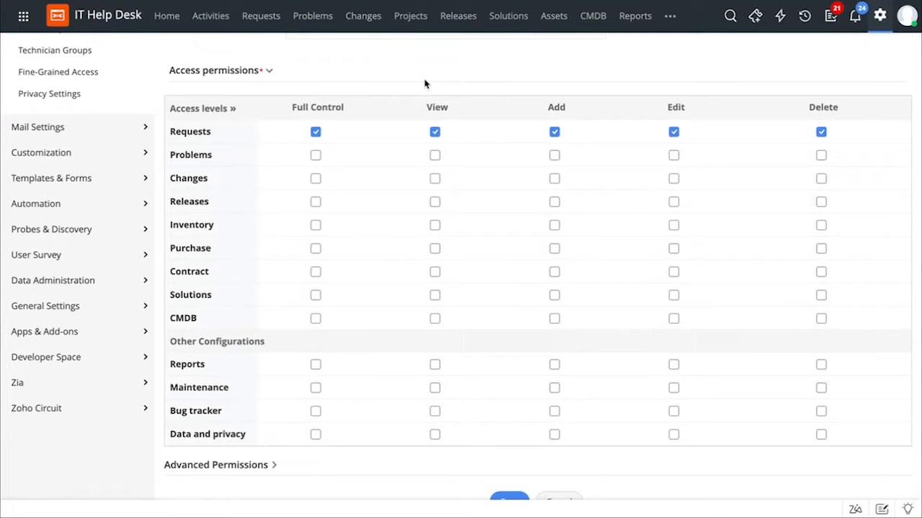
# Expand the role's advanced permissions and review the options for requests, purchase, contracts, worklog and maintenance
pyautogui.scroll(-1, 406, 219)
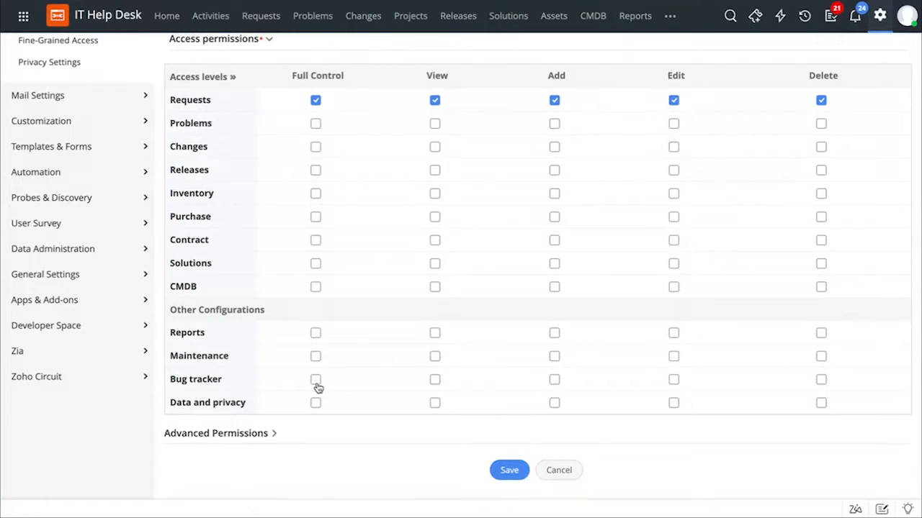
pyautogui.click(266, 433)
pyautogui.scroll(-2, 400, 437)
pyautogui.scroll(-7, 401, 437)
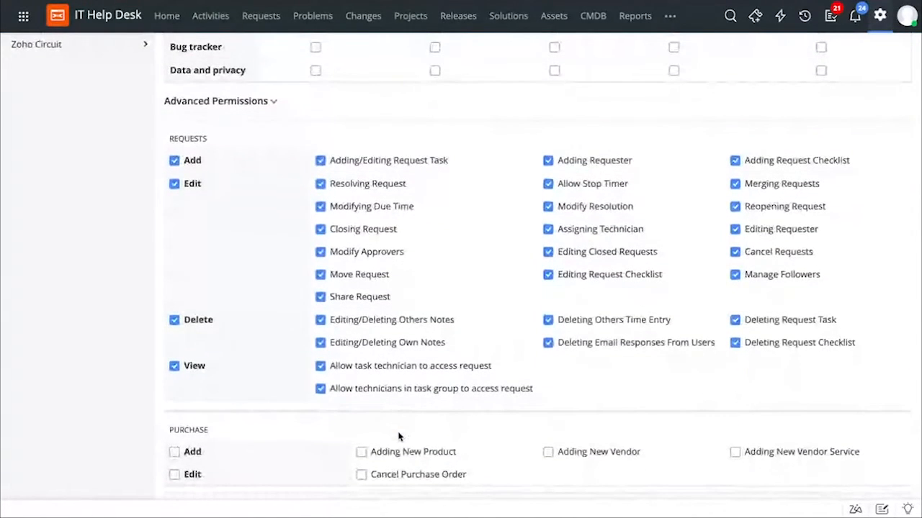
pyautogui.scroll(-4, 399, 436)
pyautogui.scroll(-5, 399, 436)
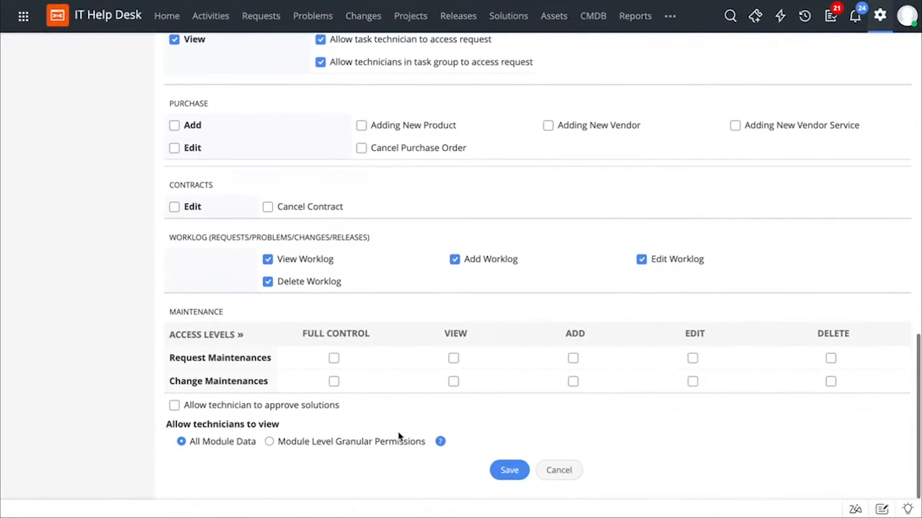
pyautogui.scroll(5, 442, 313)
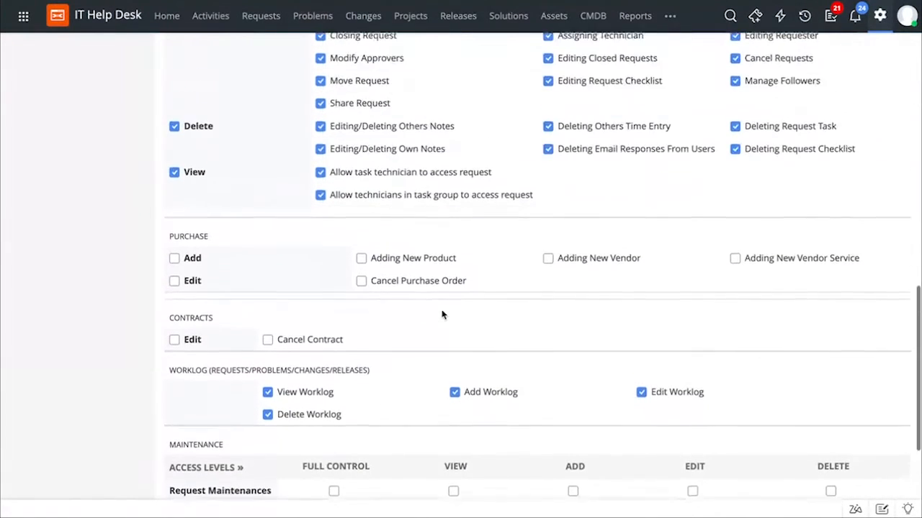
pyautogui.scroll(2, 441, 314)
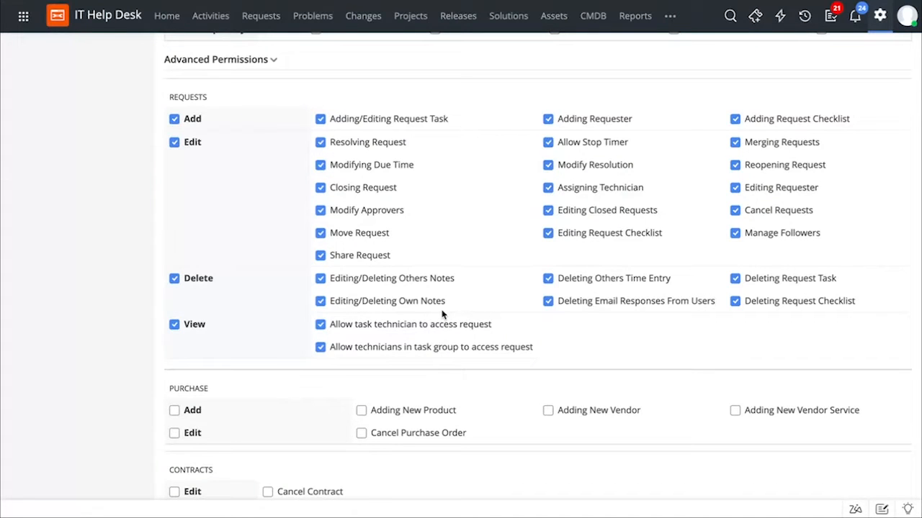
# Remove the Move Request permission from the role and limit what technicians can view with Module Level Granular Permissions
pyautogui.click(320, 233)
pyautogui.scroll(-4, 276, 305)
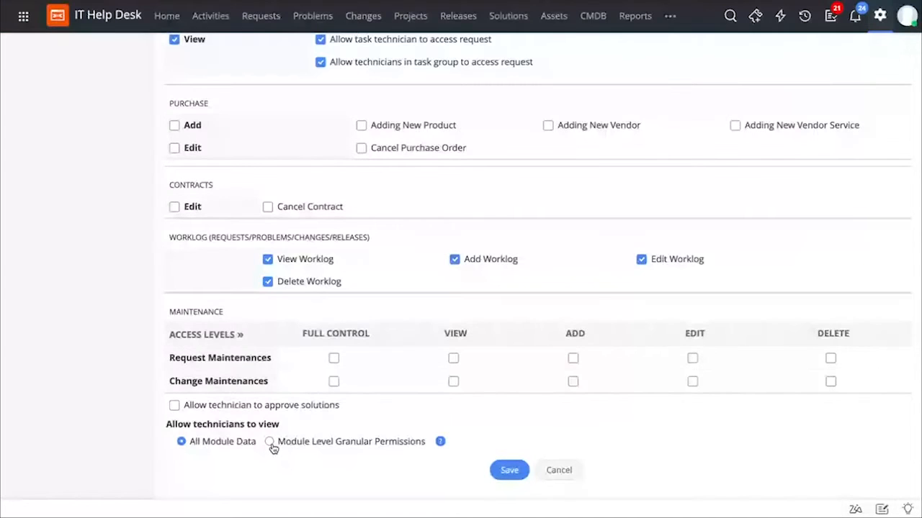
pyautogui.click(269, 442)
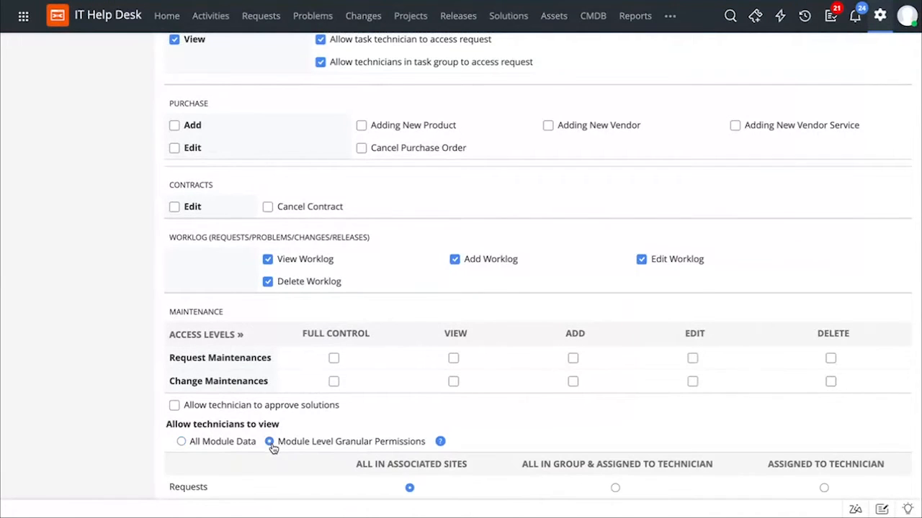
pyautogui.scroll(-3, 269, 444)
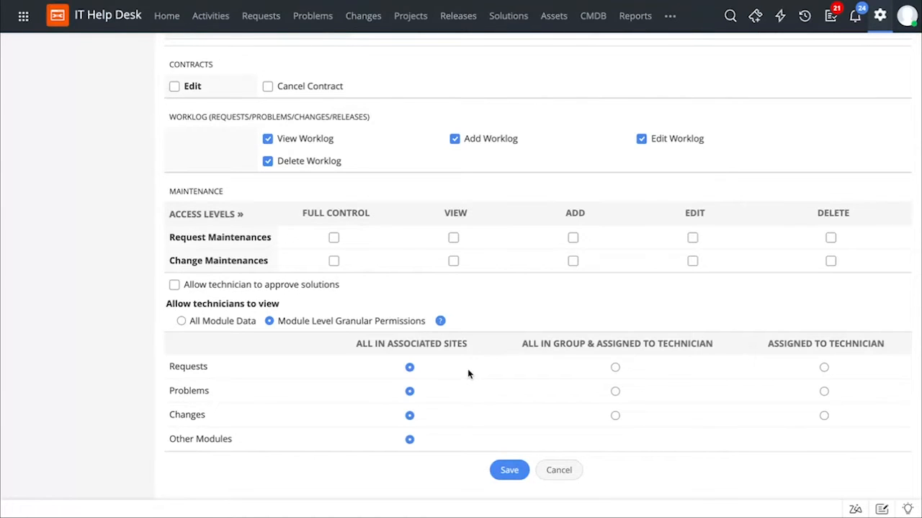
pyautogui.scroll(20, 467, 373)
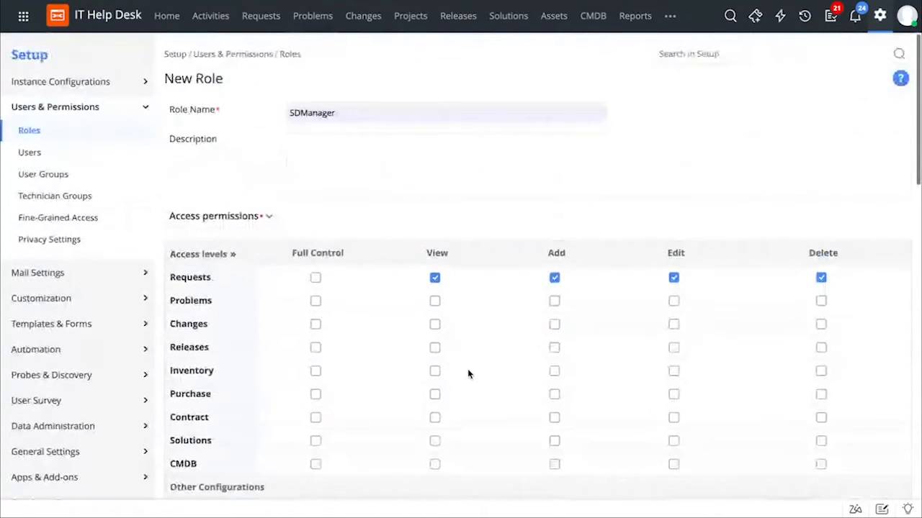
# Open the users list filtered to Requesters and show the available options for importing users
pyautogui.click(85, 155)
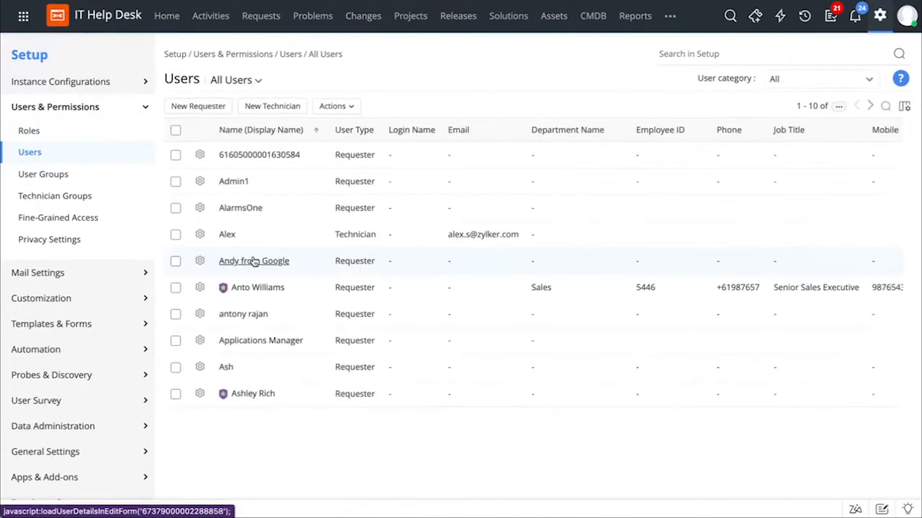
pyautogui.click(253, 261)
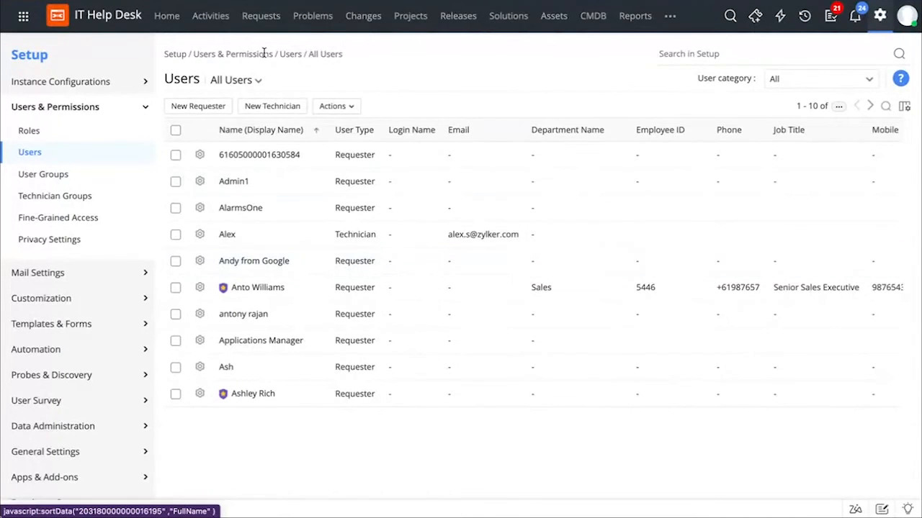
pyautogui.click(246, 90)
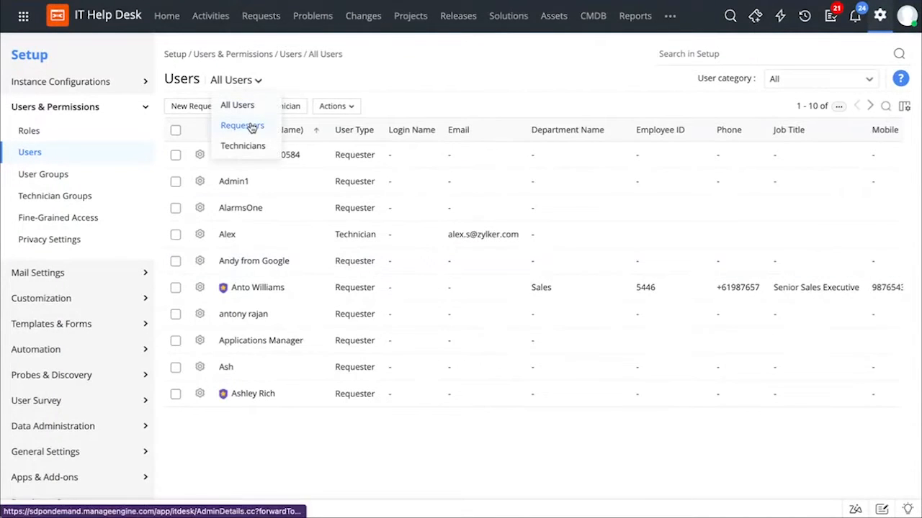
pyautogui.click(244, 125)
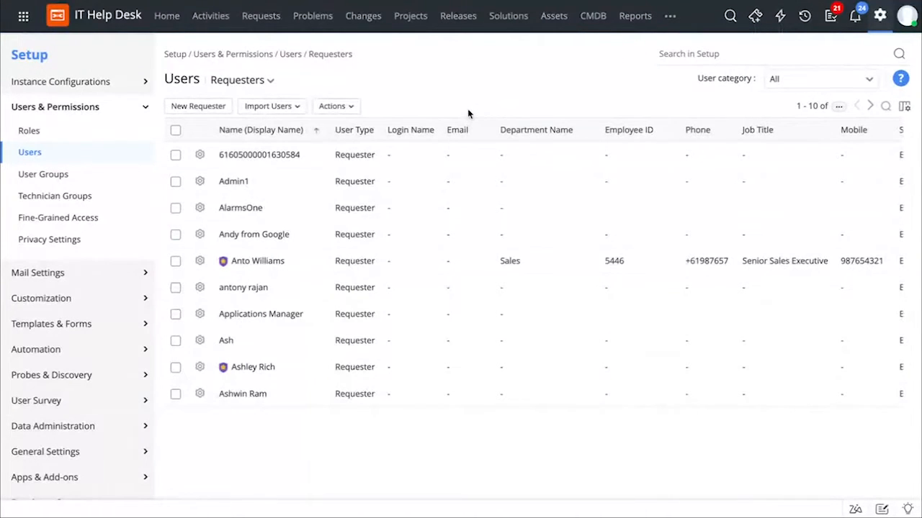
pyautogui.click(296, 113)
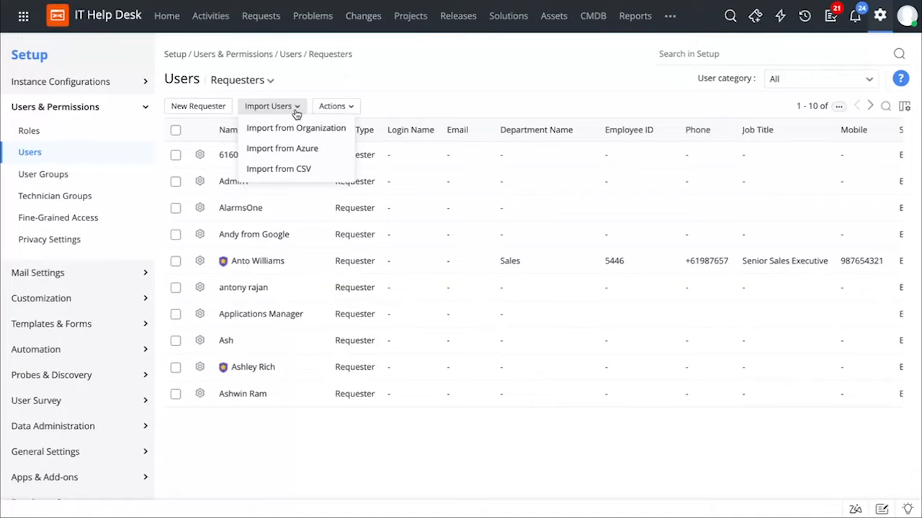
# Start a new requester and fill in the display name and first name
pyautogui.click(195, 110)
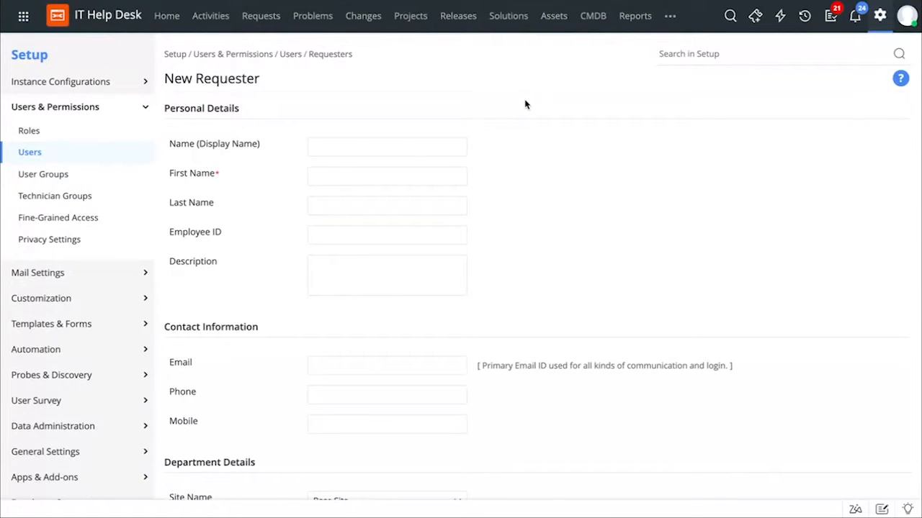
pyautogui.click(430, 147)
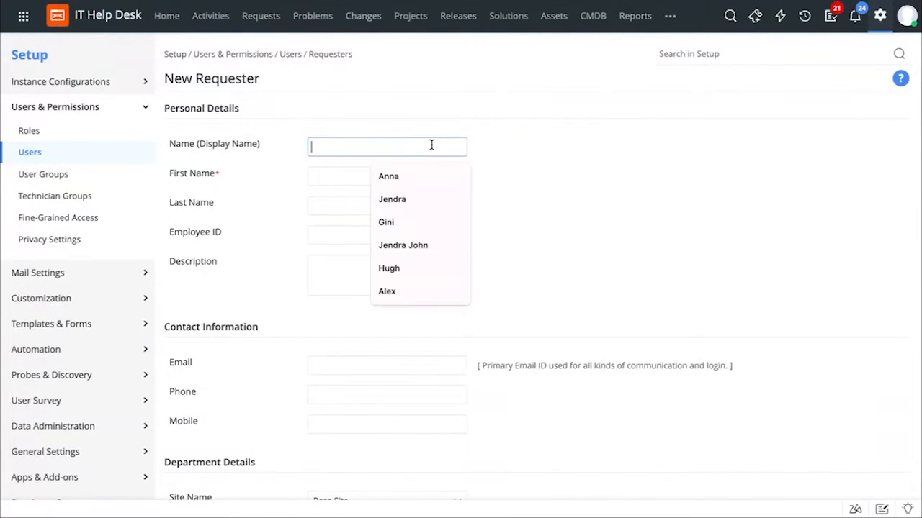
pyautogui.click(399, 225)
pyautogui.click(352, 182)
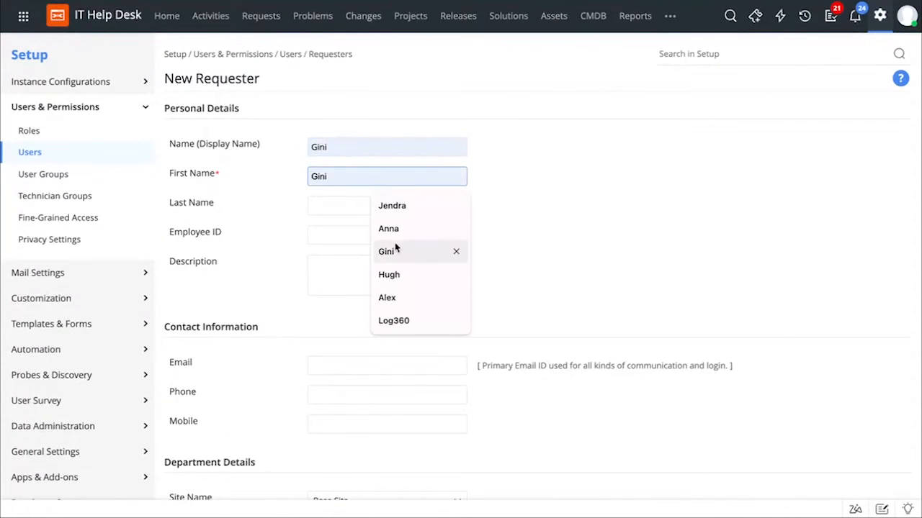
pyautogui.click(370, 249)
# Fill in the new requester's email under the contact information
pyautogui.scroll(-1, 464, 295)
pyautogui.scroll(-5, 465, 295)
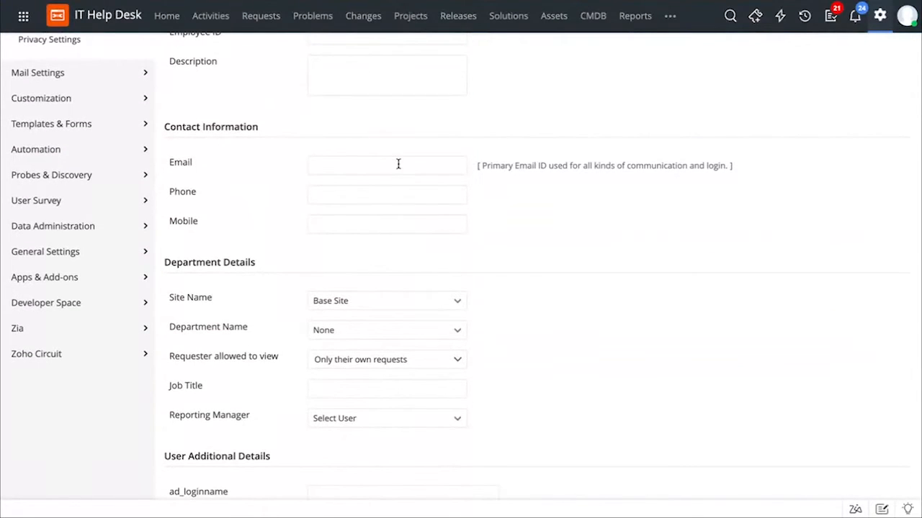
pyautogui.click(398, 165)
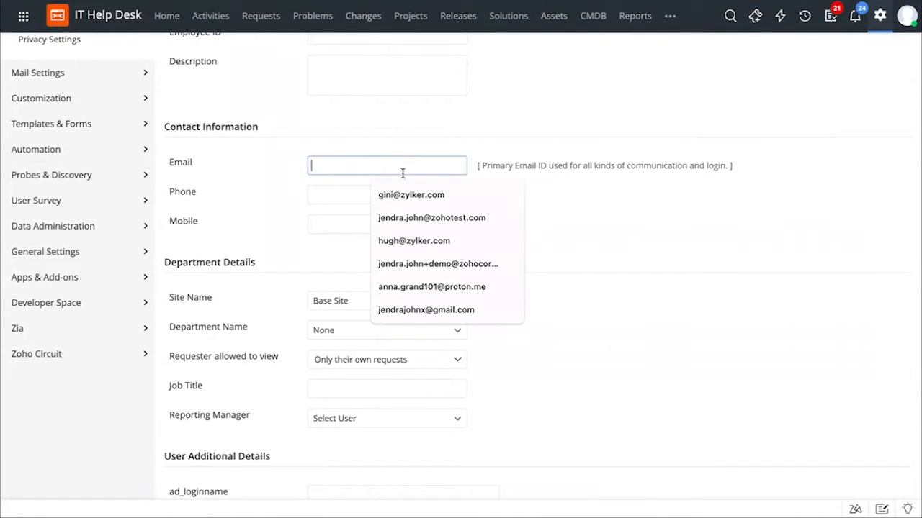
pyautogui.click(425, 196)
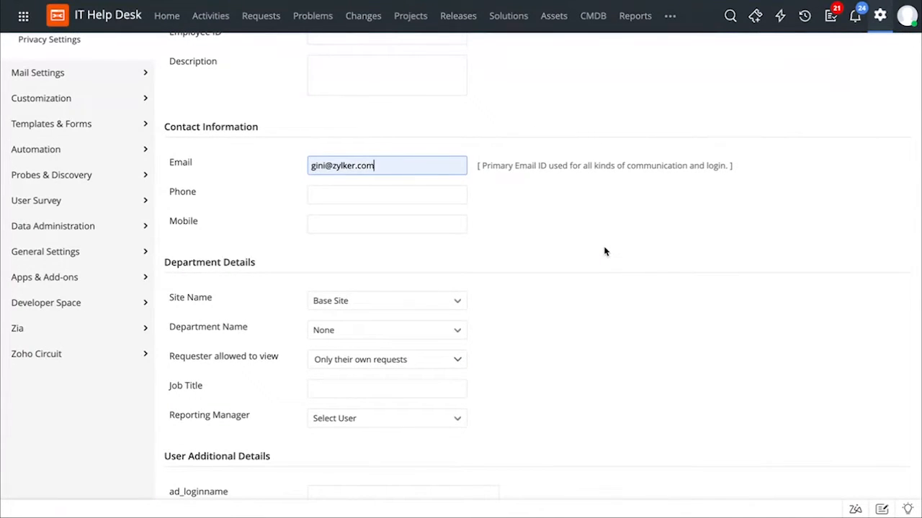
# Enable self-service login for the new requester
pyautogui.scroll(-3, 615, 311)
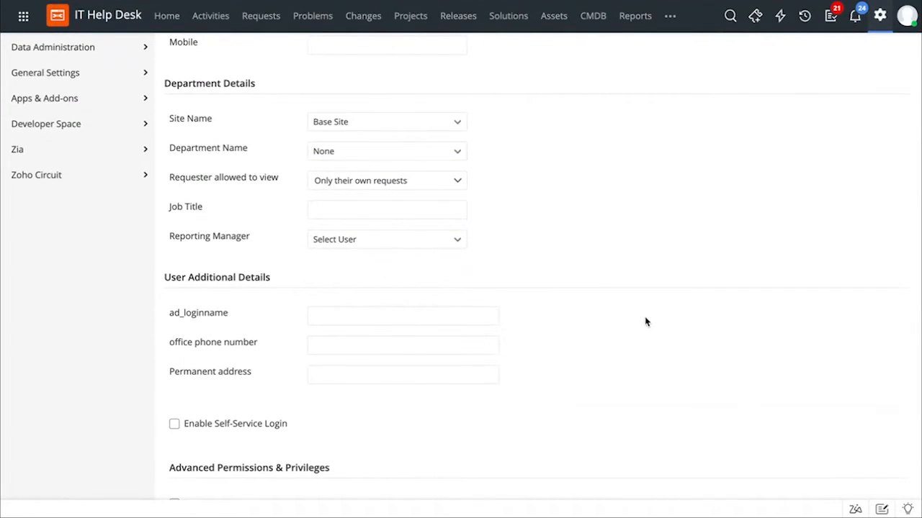
pyautogui.scroll(-2, 646, 321)
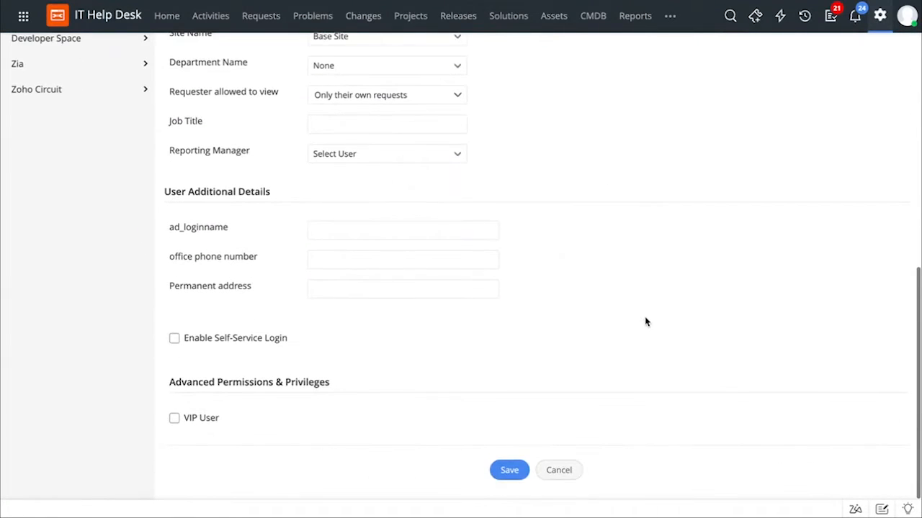
pyautogui.click(174, 338)
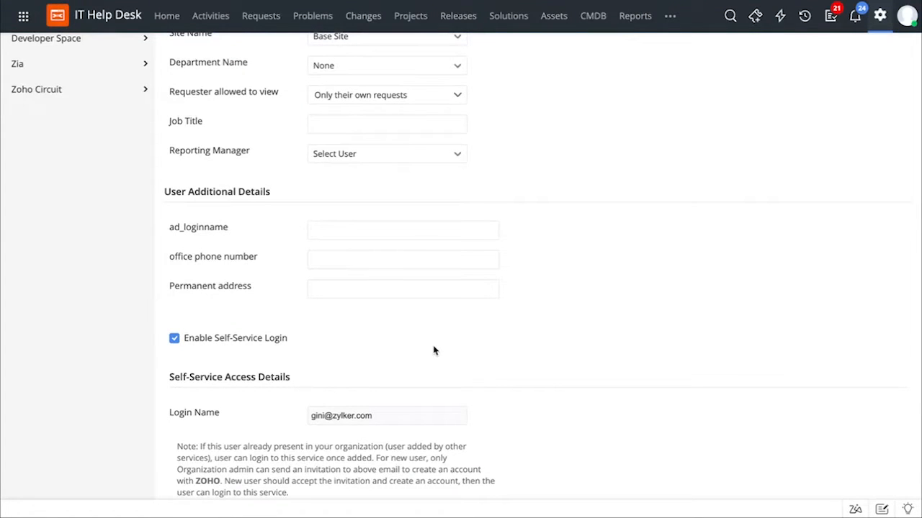
# Check the available project roles, leave none assigned, and mark the requester for Create Changes, Request Approver and VIP User
pyautogui.scroll(-5, 433, 350)
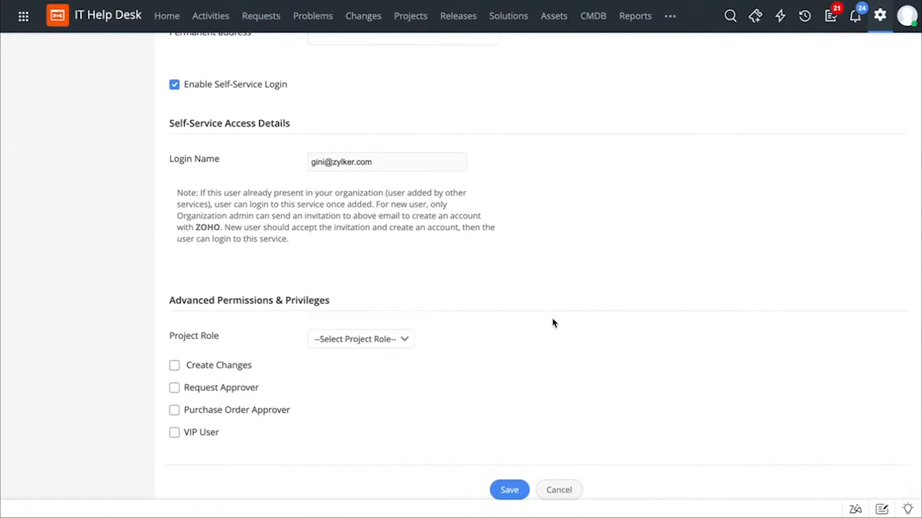
pyautogui.scroll(-1, 553, 323)
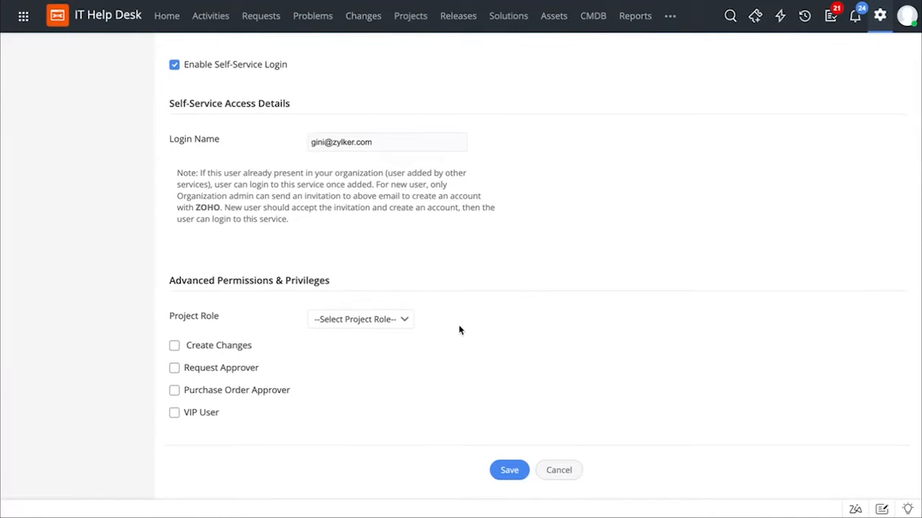
pyautogui.click(382, 324)
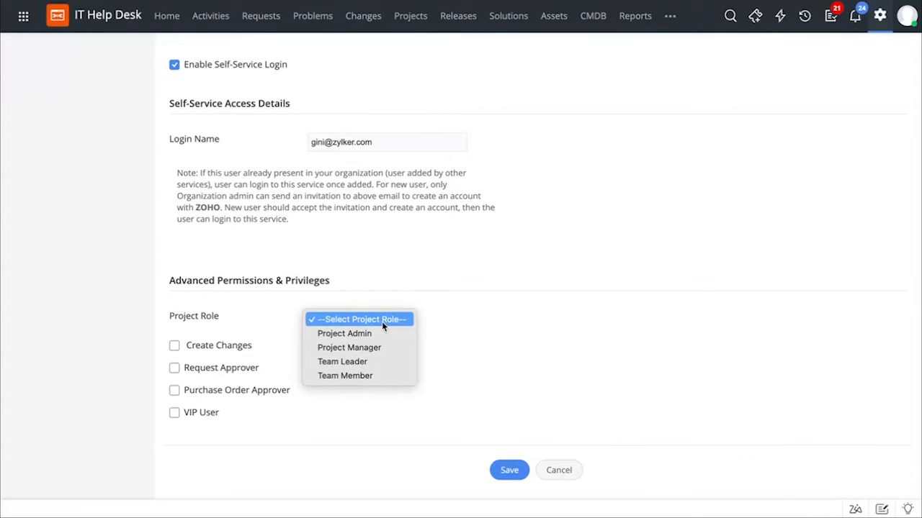
pyautogui.click(502, 333)
pyautogui.click(175, 348)
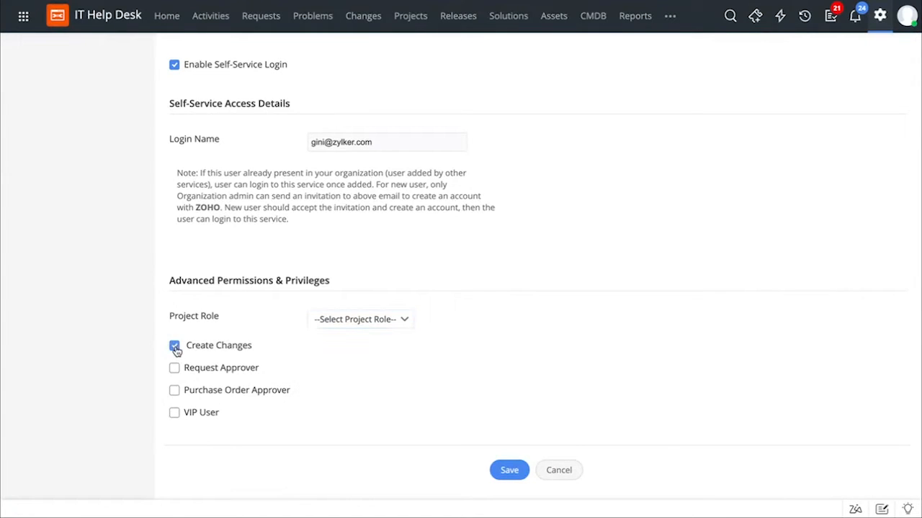
pyautogui.click(174, 368)
pyautogui.click(175, 412)
pyautogui.scroll(10, 479, 270)
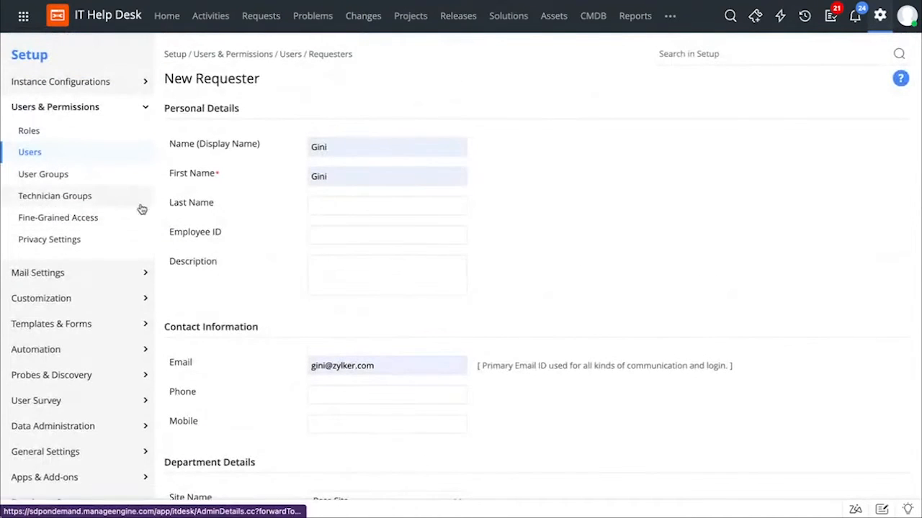
# Start a new technician from the list of technicians and fill in the display name and first name
pyautogui.click(101, 154)
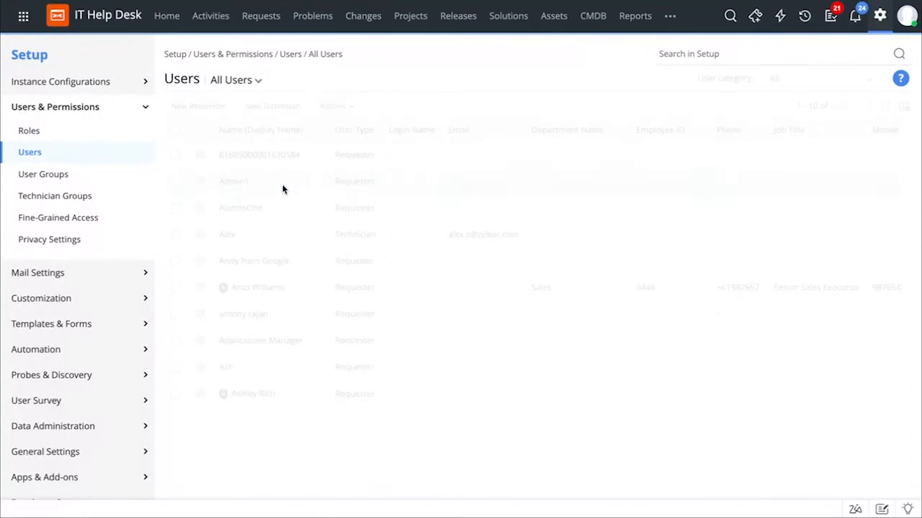
pyautogui.click(248, 80)
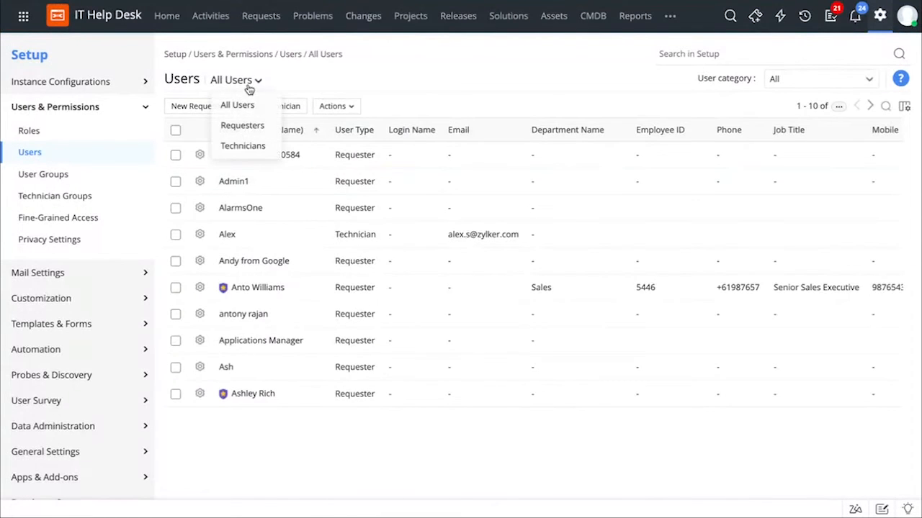
pyautogui.click(252, 144)
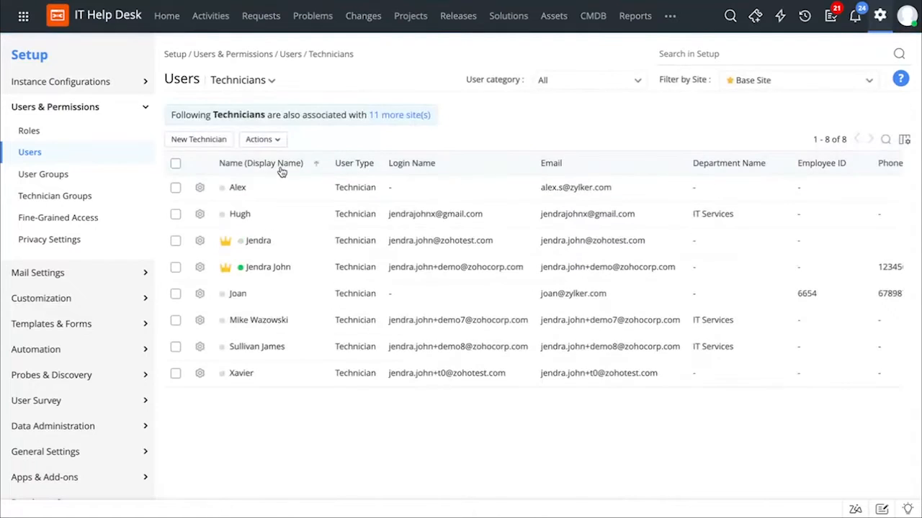
pyautogui.click(220, 144)
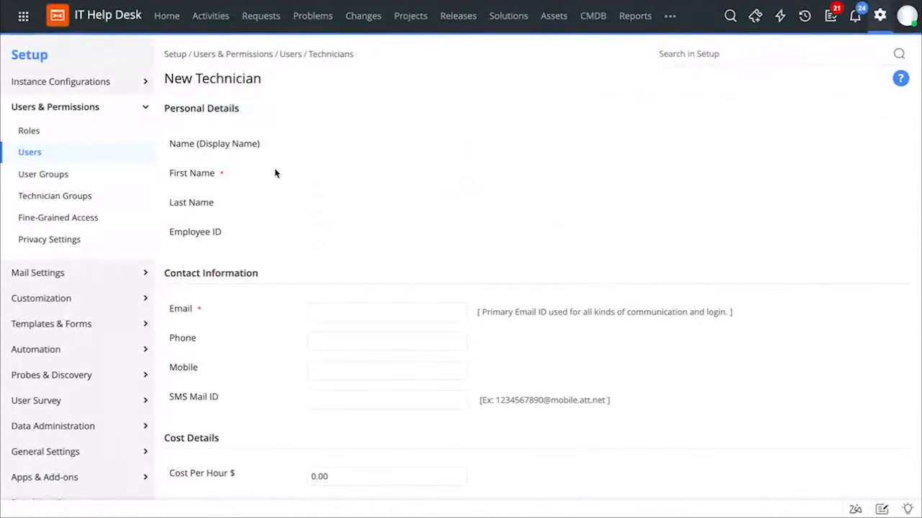
pyautogui.click(334, 149)
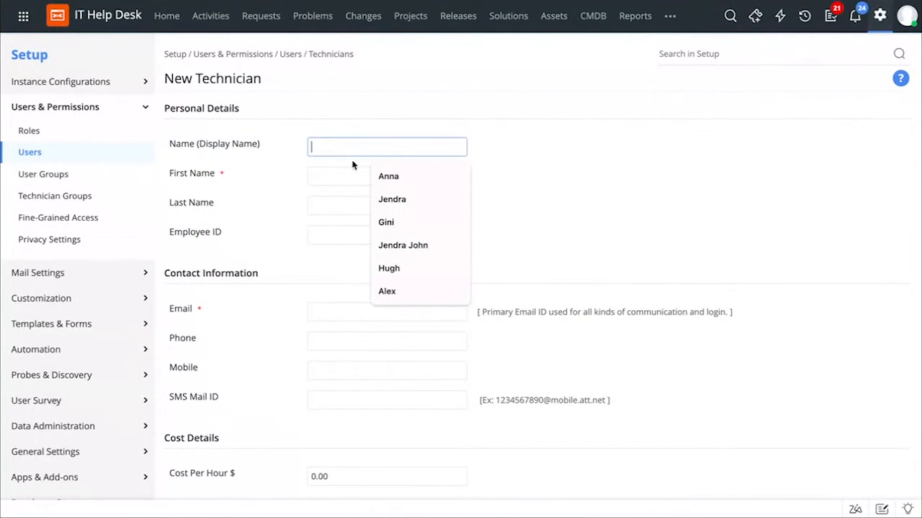
pyautogui.click(393, 268)
pyautogui.click(346, 179)
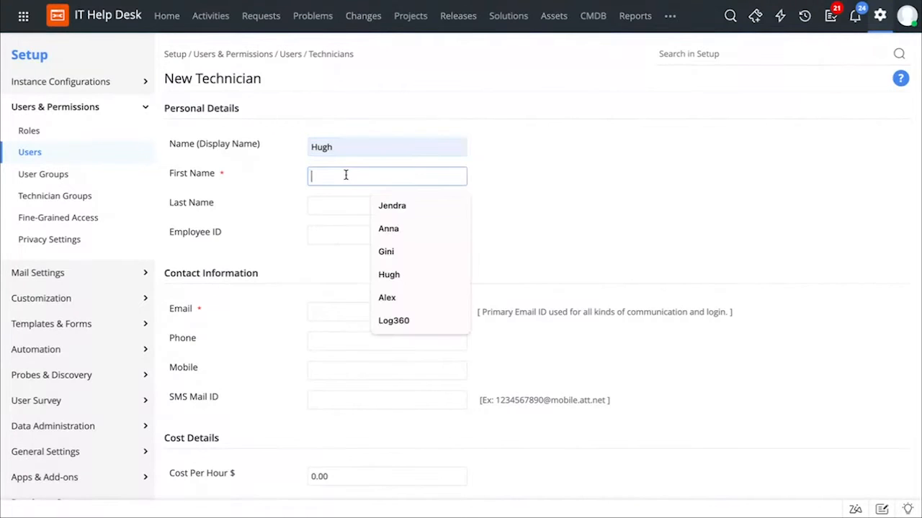
pyautogui.click(417, 285)
# Fill in the new technician's email under the contact information
pyautogui.scroll(-2, 497, 263)
pyautogui.scroll(-4, 496, 265)
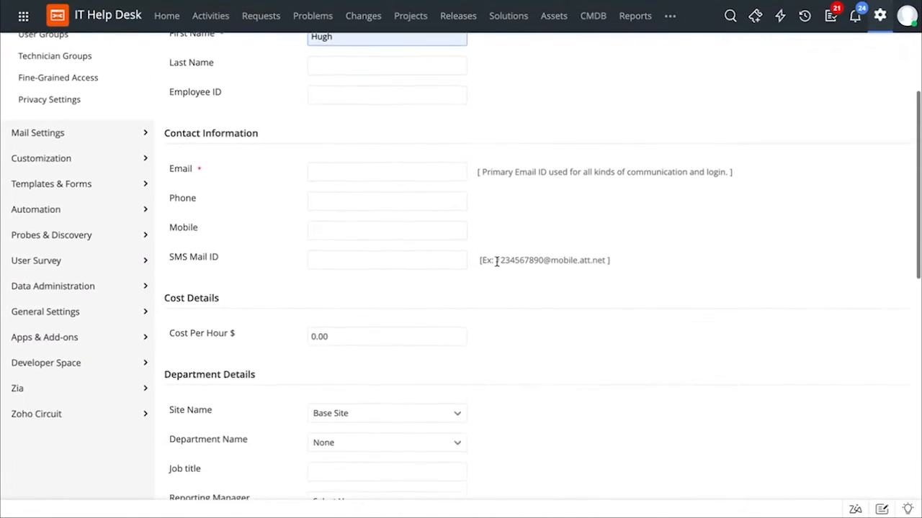
pyautogui.click(360, 119)
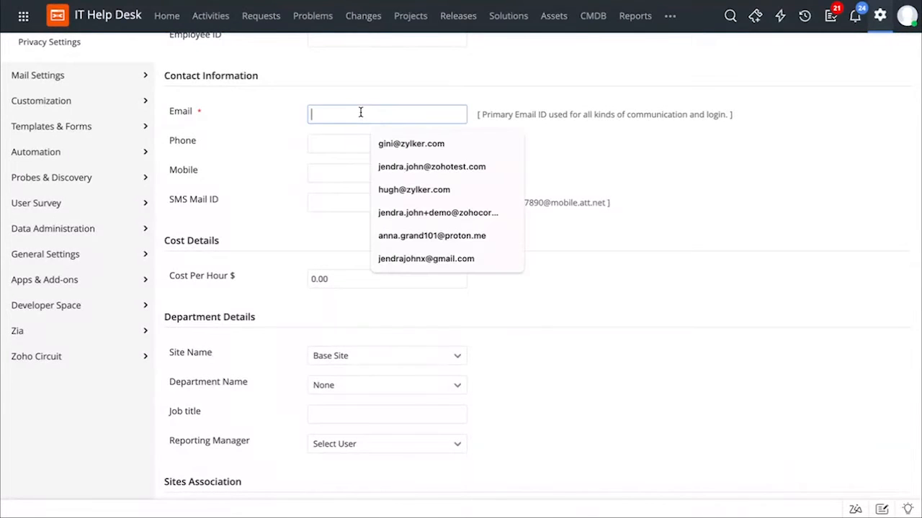
pyautogui.click(416, 190)
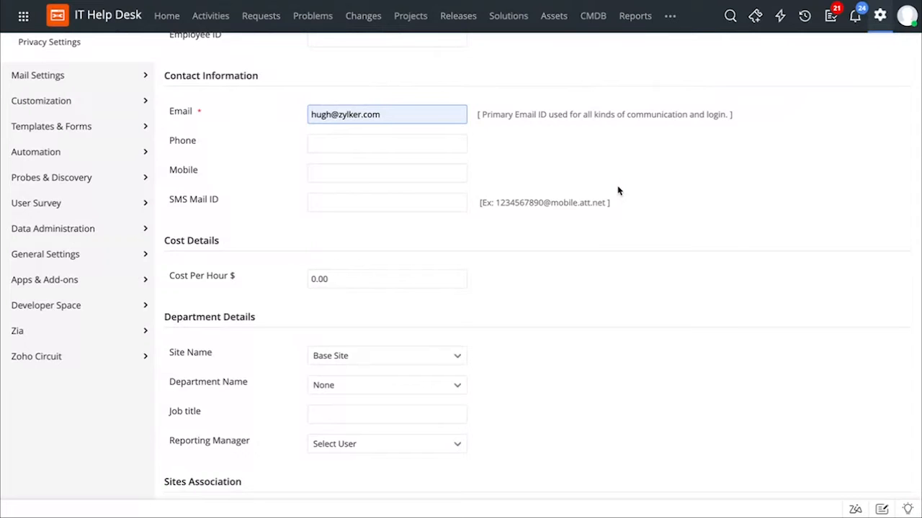
# Associate the new technician with the Australia site in addition to Base Site
pyautogui.scroll(-3, 621, 274)
pyautogui.scroll(-2, 621, 274)
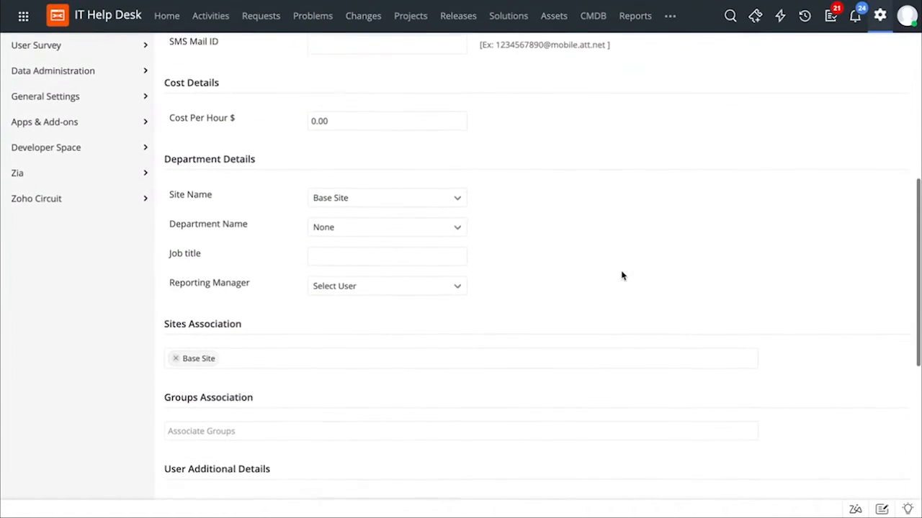
pyautogui.scroll(-5, 615, 266)
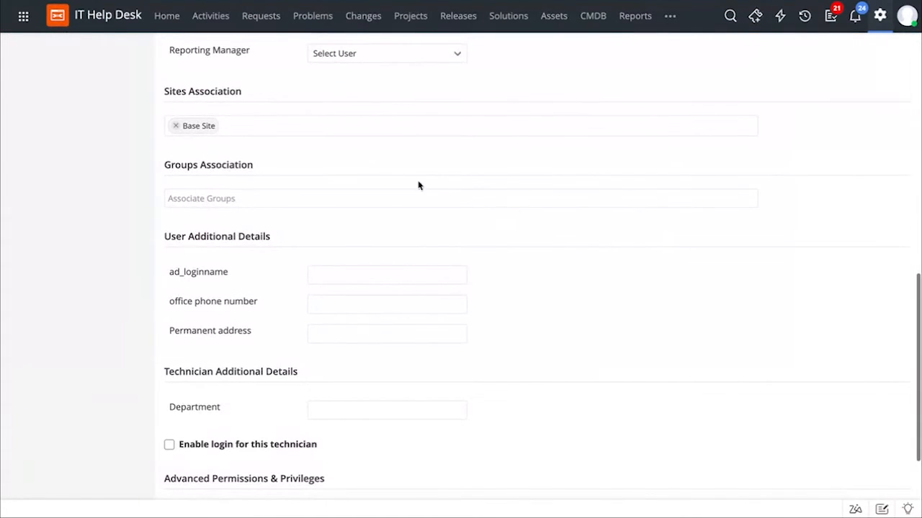
pyautogui.click(343, 131)
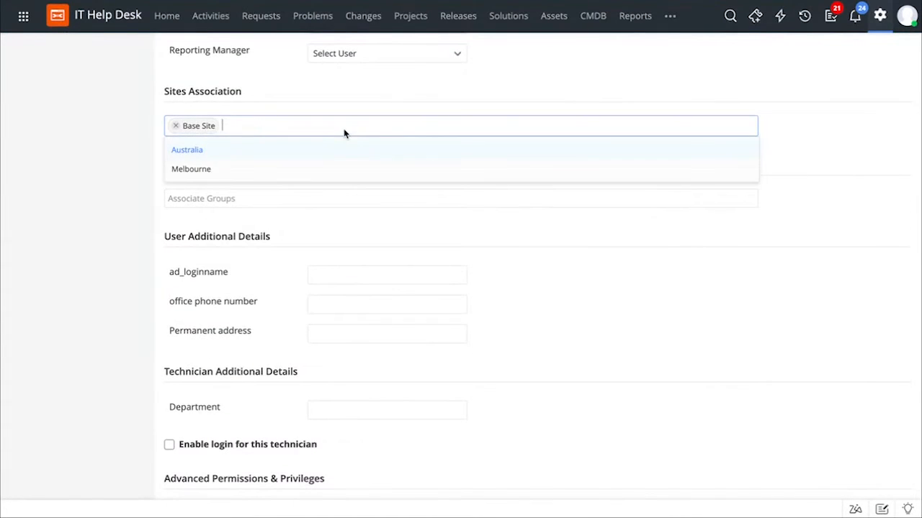
pyautogui.click(290, 155)
pyautogui.click(309, 222)
# Associate the new technician with the group "Critical Outage team, Base Site"
pyautogui.scroll(-1, 308, 223)
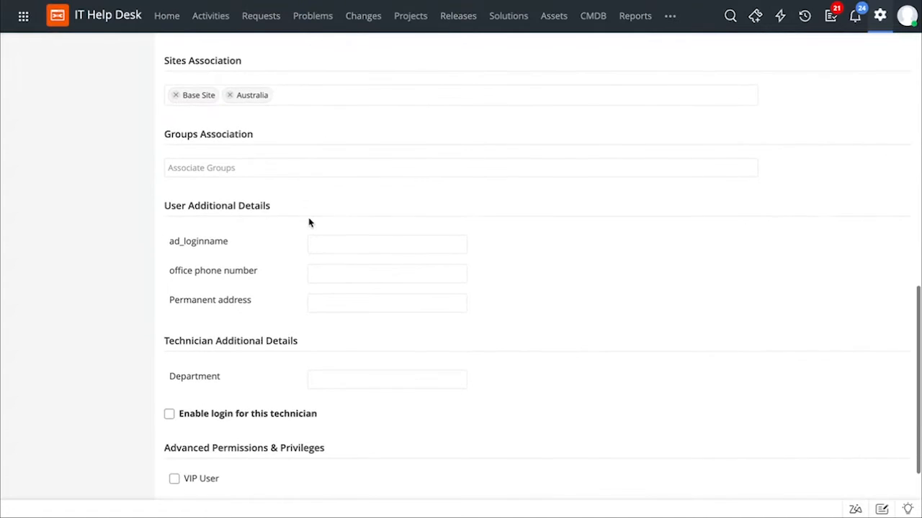
pyautogui.click(281, 175)
pyautogui.click(268, 195)
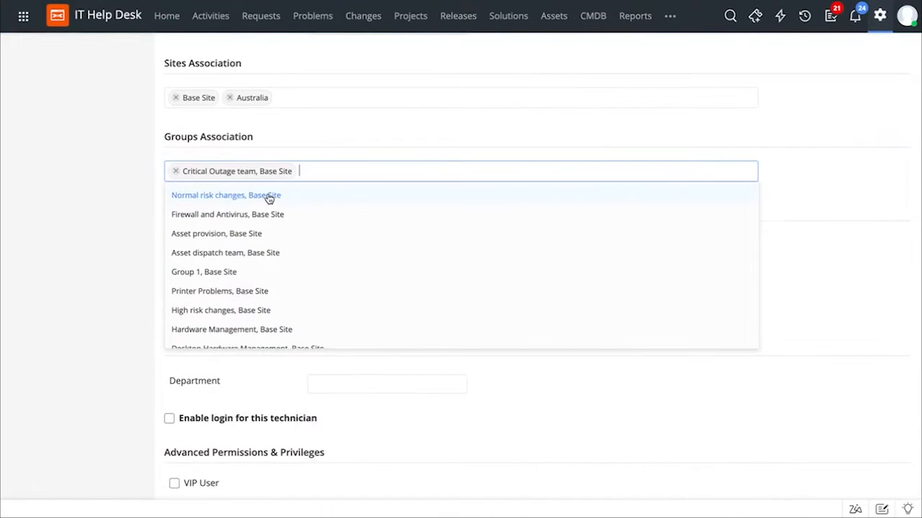
pyautogui.click(97, 237)
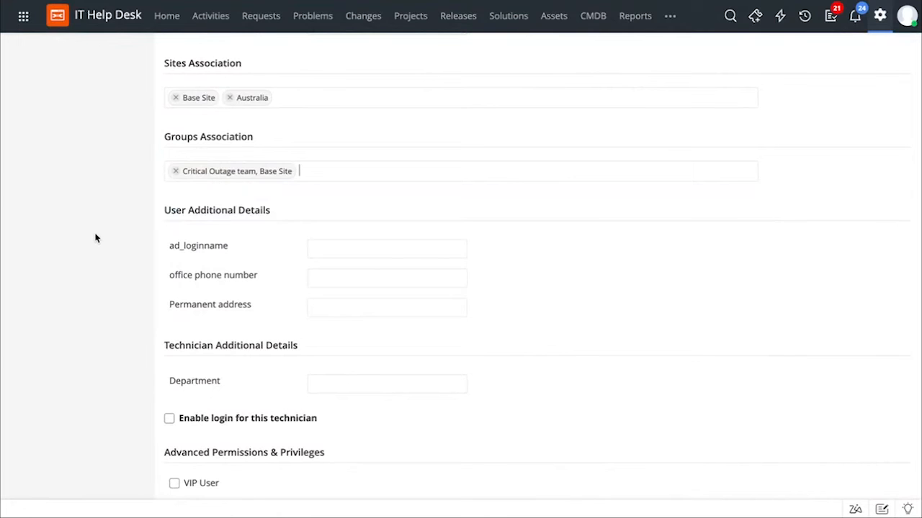
# Enable login for the new technician and bring up the login details
pyautogui.scroll(-1, 125, 273)
pyautogui.scroll(-1, 125, 273)
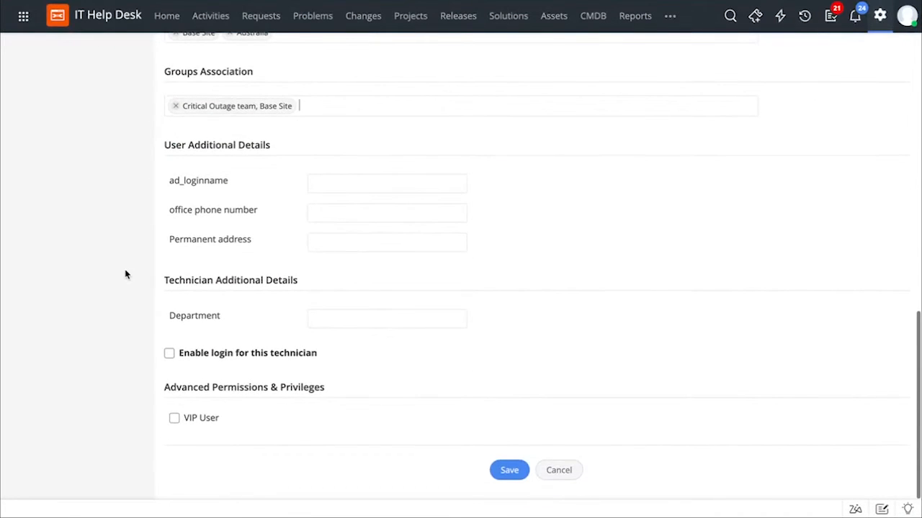
pyautogui.click(170, 354)
pyautogui.scroll(-5, 352, 390)
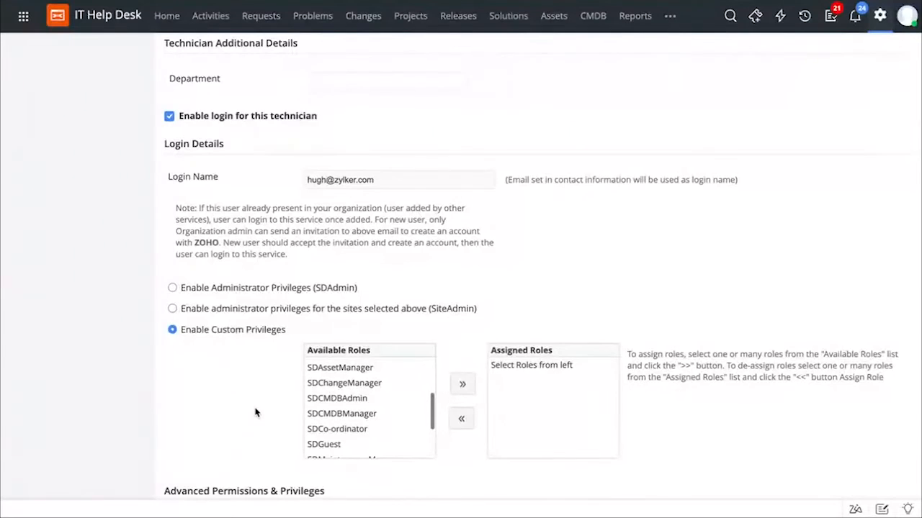
# Assign the SDAssetManager role to the new technician under the custom privileges
pyautogui.scroll(-2, 255, 412)
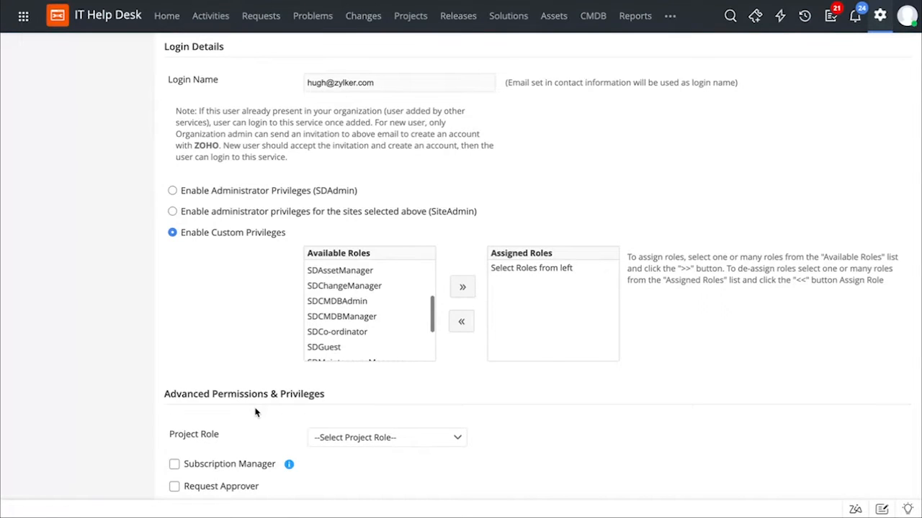
pyautogui.click(352, 274)
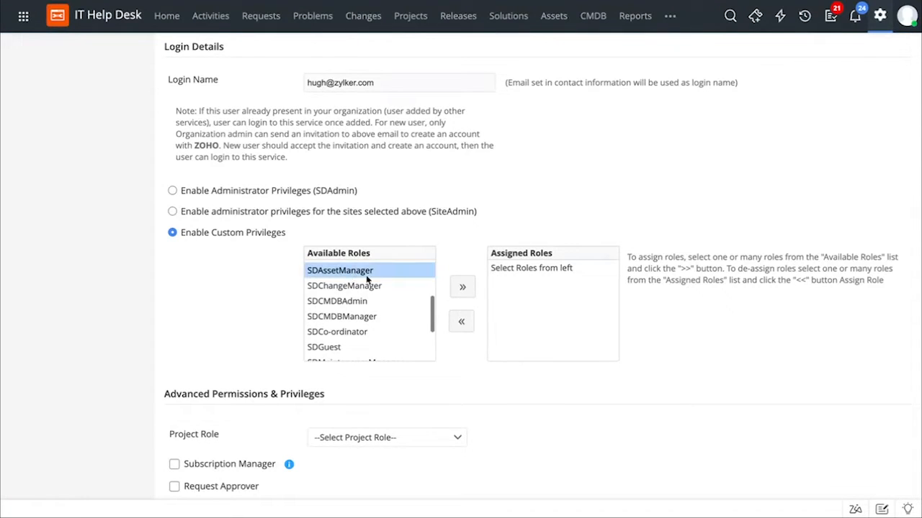
pyautogui.click(463, 287)
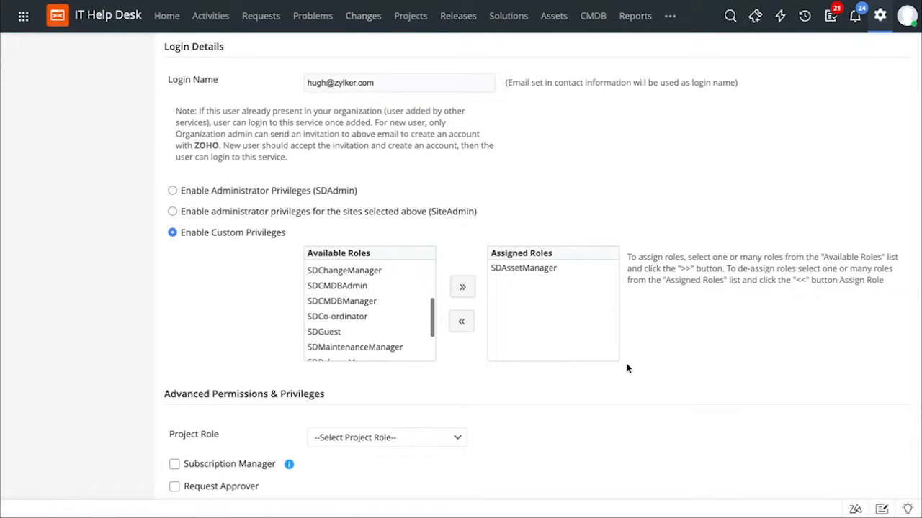
# Check the available project roles, leave none assigned, and mark the technician as Request Approver and VIP User
pyautogui.scroll(-2, 626, 368)
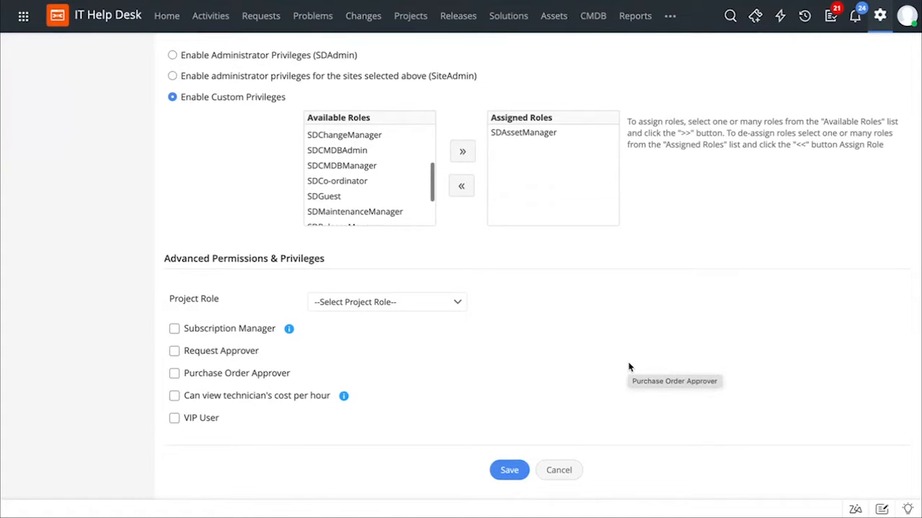
pyautogui.click(407, 306)
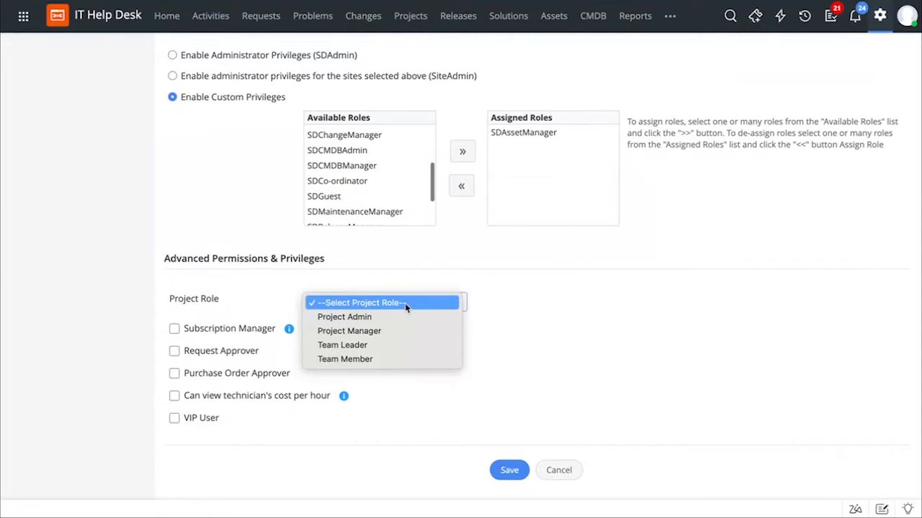
pyautogui.click(175, 353)
pyautogui.click(175, 353)
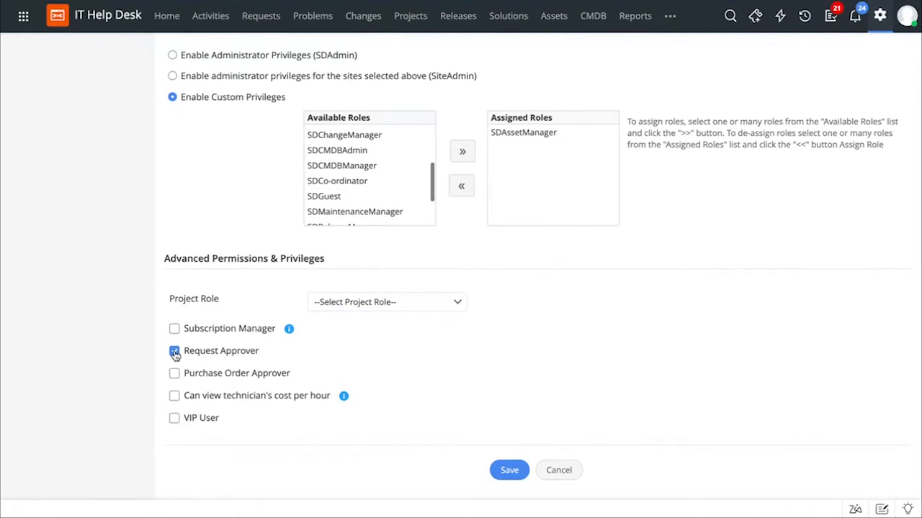
pyautogui.click(174, 419)
# Leave the new technician form for the list of all users and view the actions available for an existing technician
pyautogui.scroll(10, 364, 437)
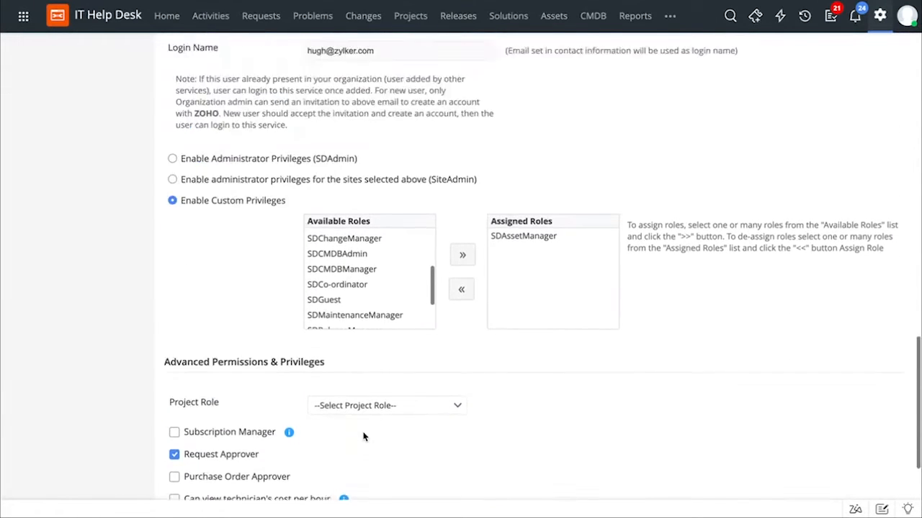
pyautogui.scroll(10, 486, 355)
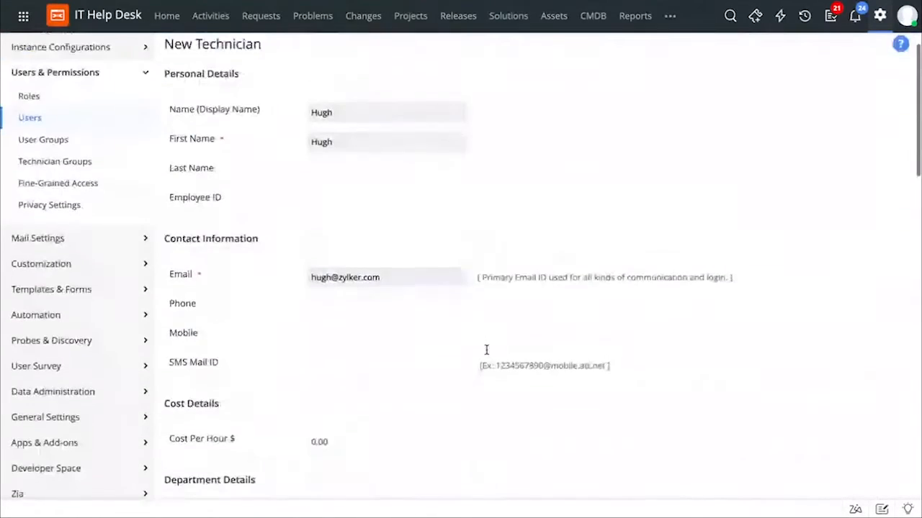
pyautogui.click(101, 158)
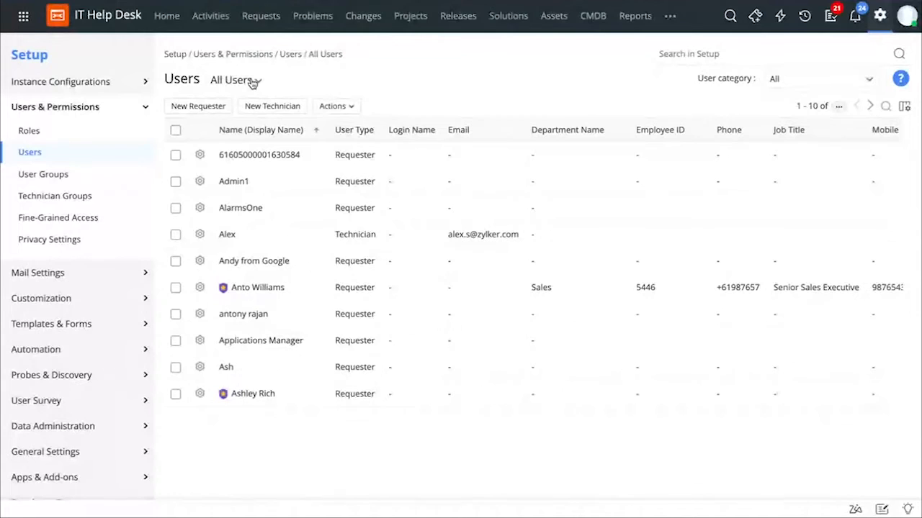
pyautogui.click(202, 236)
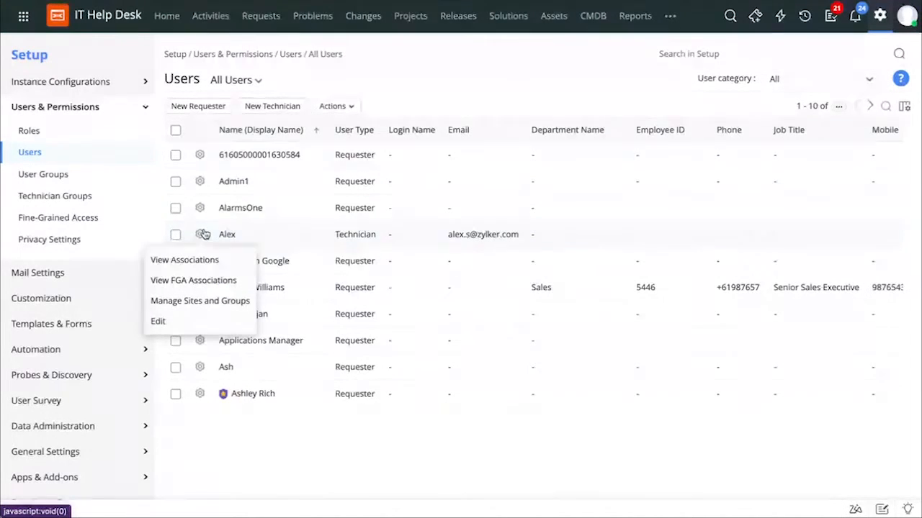
# List only the requesters and try the Change as Technician action on one of them
pyautogui.click(242, 80)
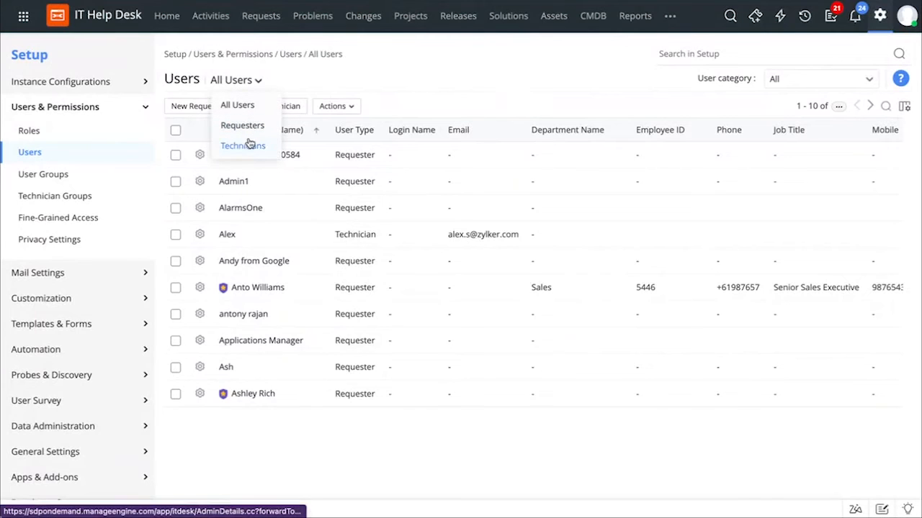
pyautogui.click(247, 127)
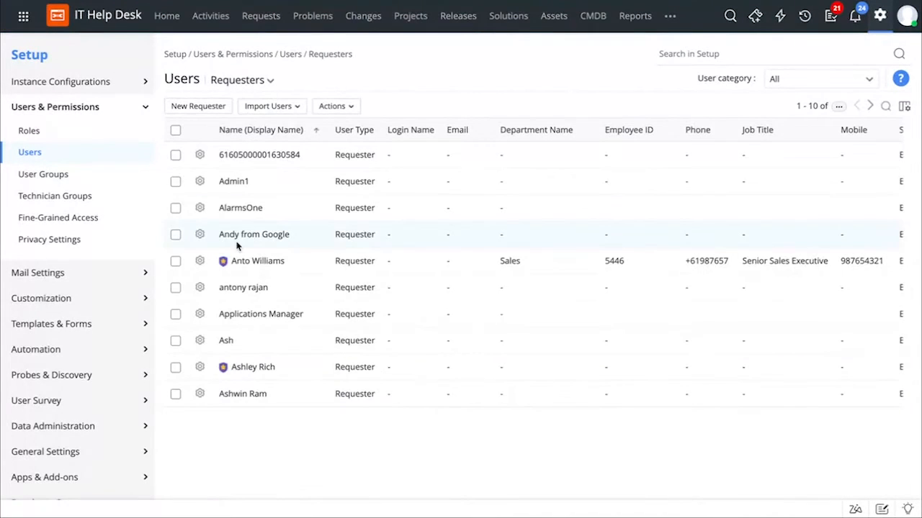
pyautogui.click(201, 342)
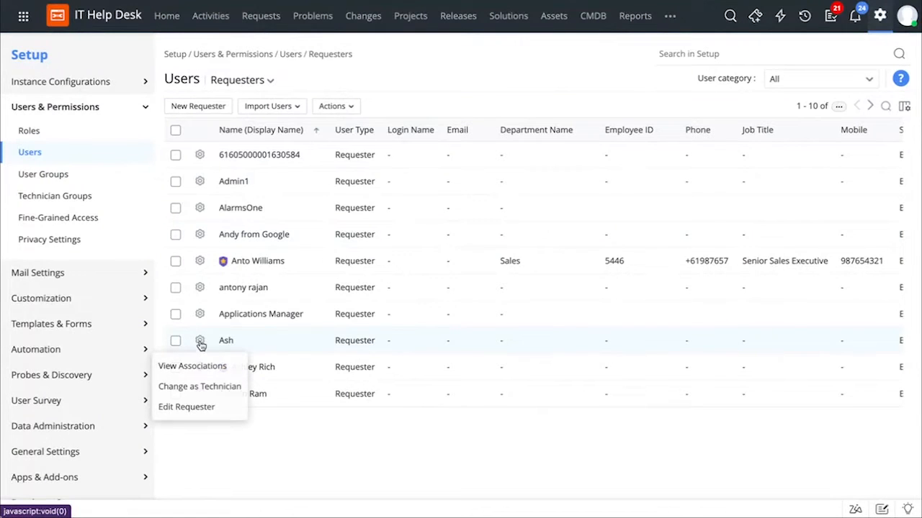
pyautogui.click(228, 388)
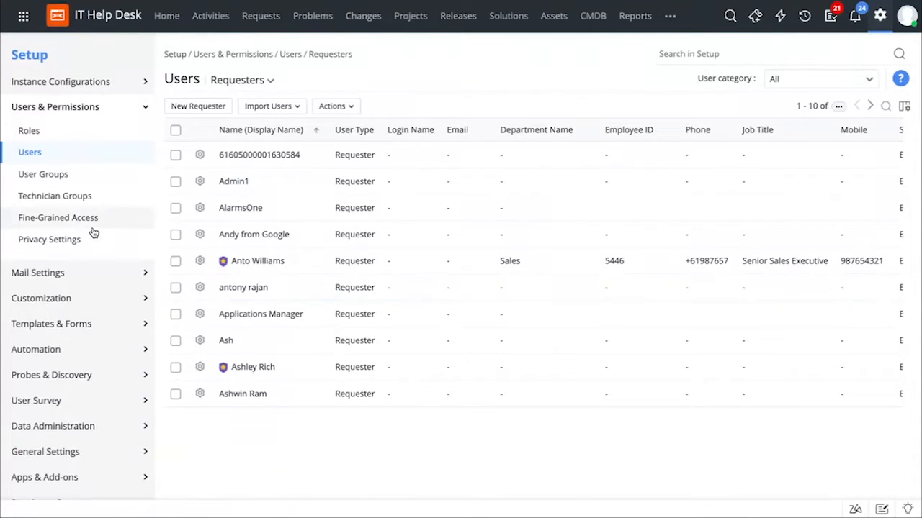
# Open the Asset provision technician group for editing and examine its technicians and notification settings
pyautogui.click(77, 200)
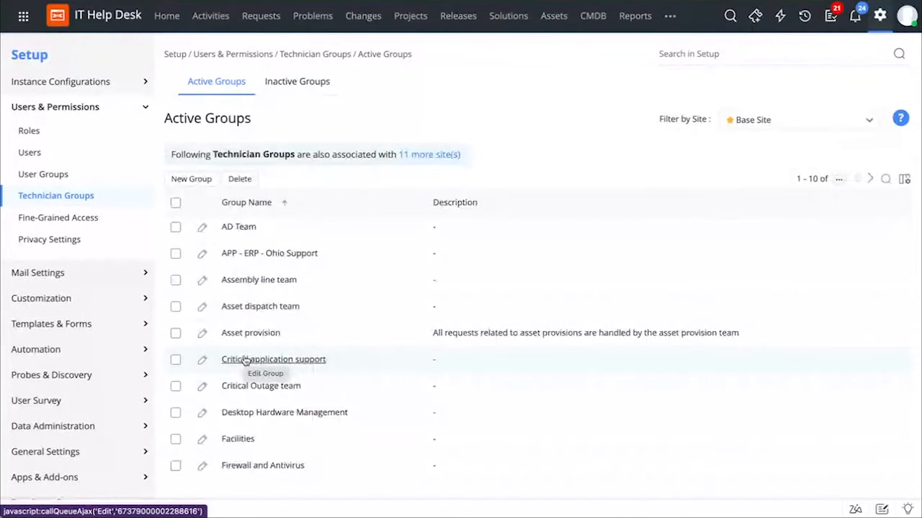
pyautogui.scroll(-2, 243, 360)
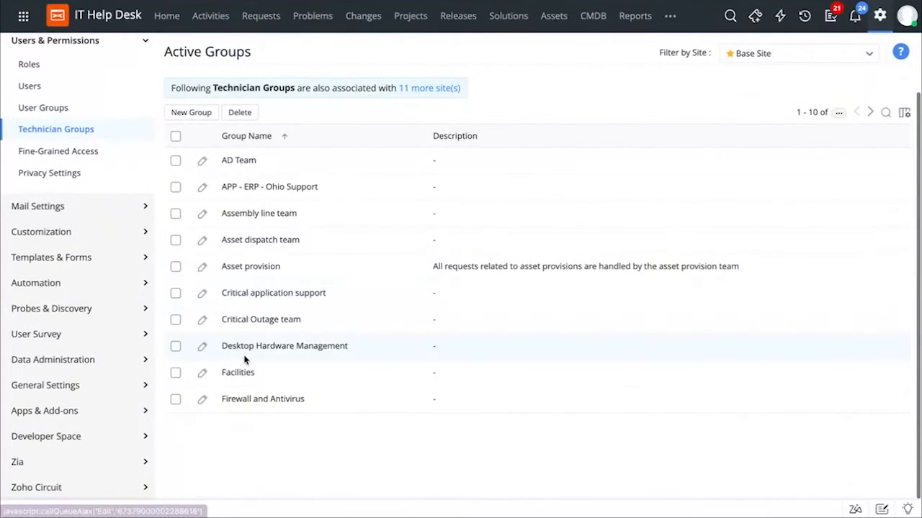
pyautogui.click(202, 266)
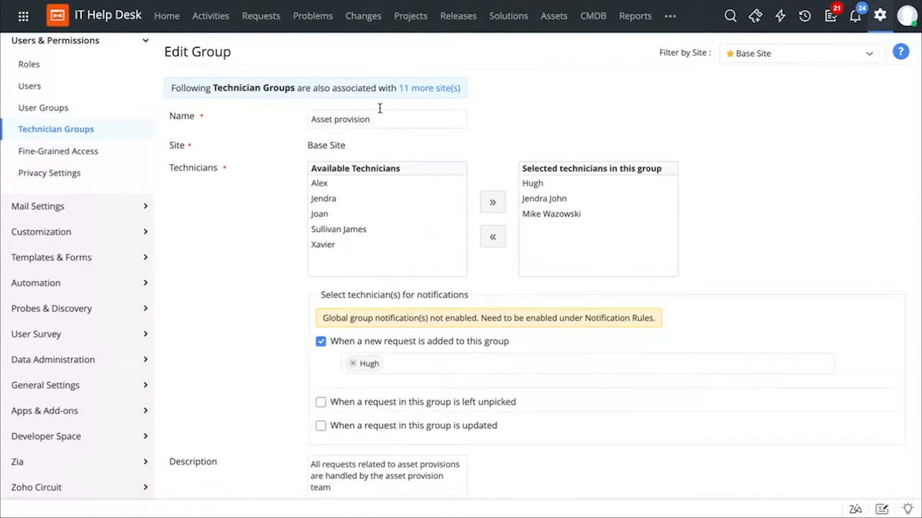
pyautogui.scroll(-1, 263, 298)
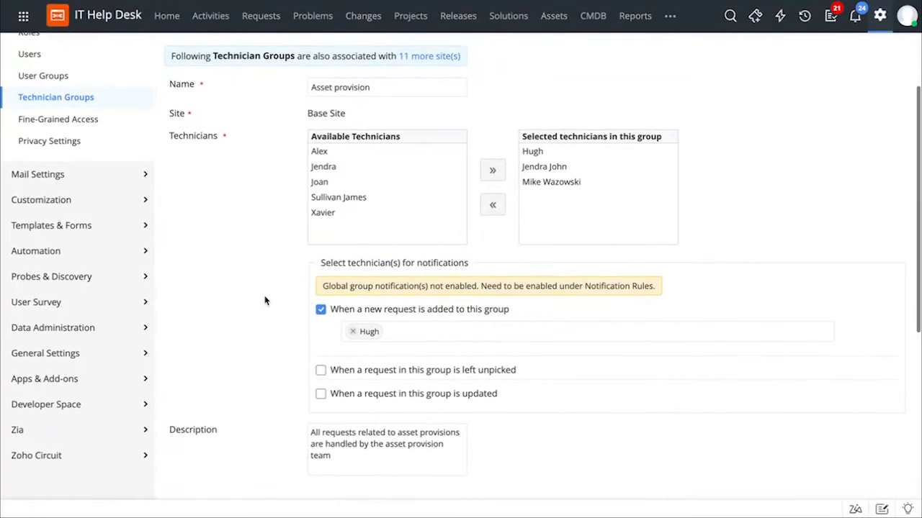
# Add the second available technician to the Asset provision group and enable notifications for requests left unpicked and for updated requests
pyautogui.click(322, 167)
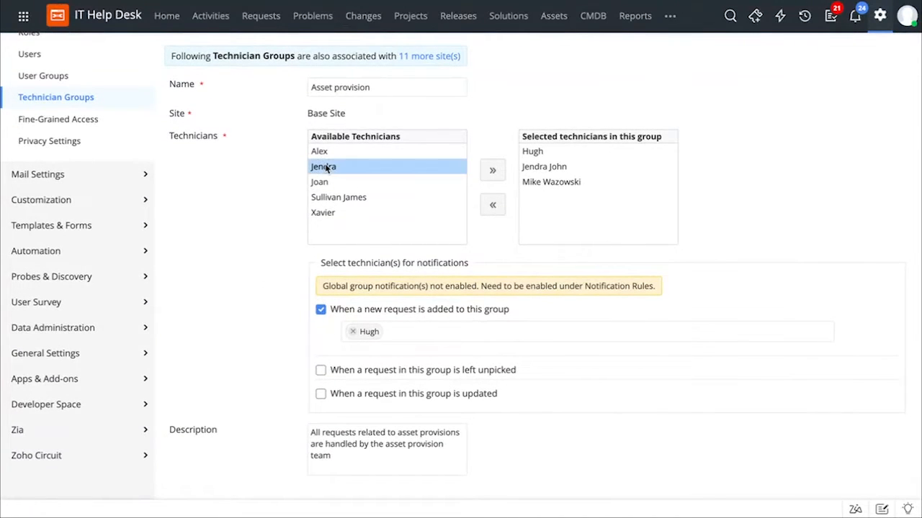
pyautogui.click(493, 176)
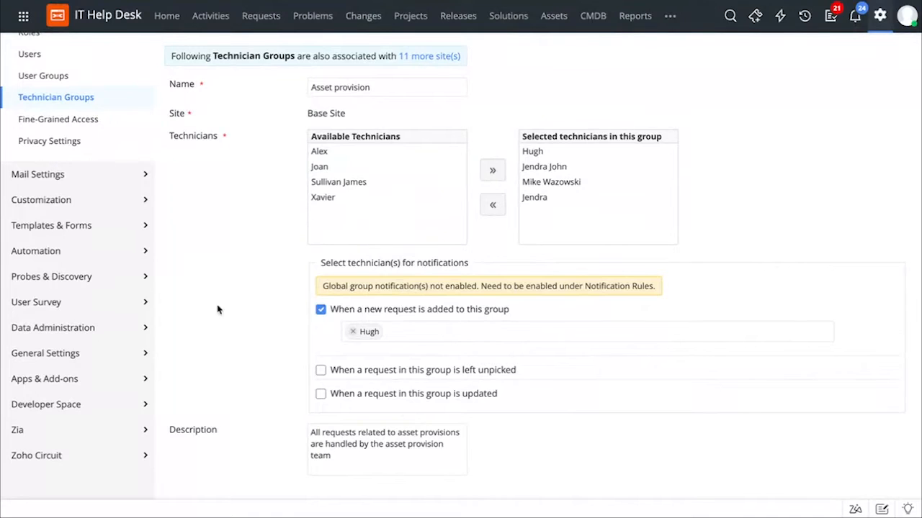
pyautogui.scroll(-2, 258, 333)
pyautogui.scroll(-2, 257, 333)
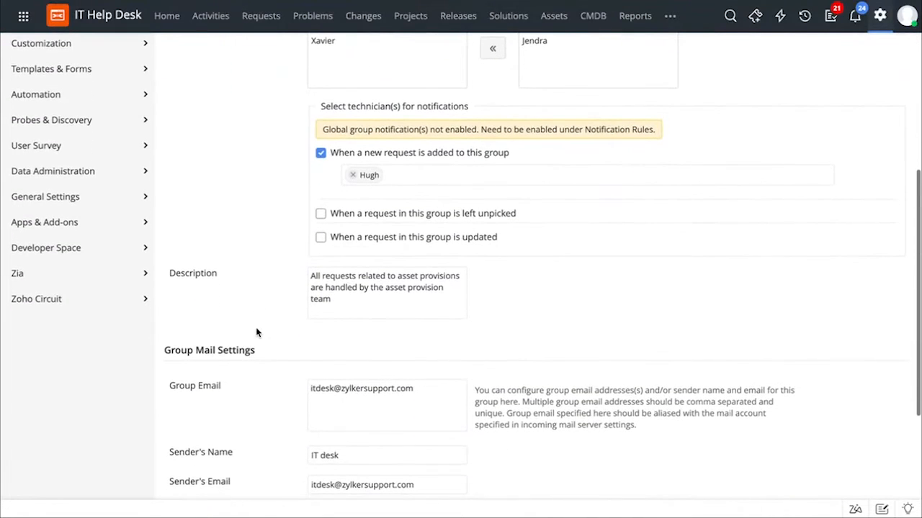
pyautogui.click(321, 214)
pyautogui.click(321, 294)
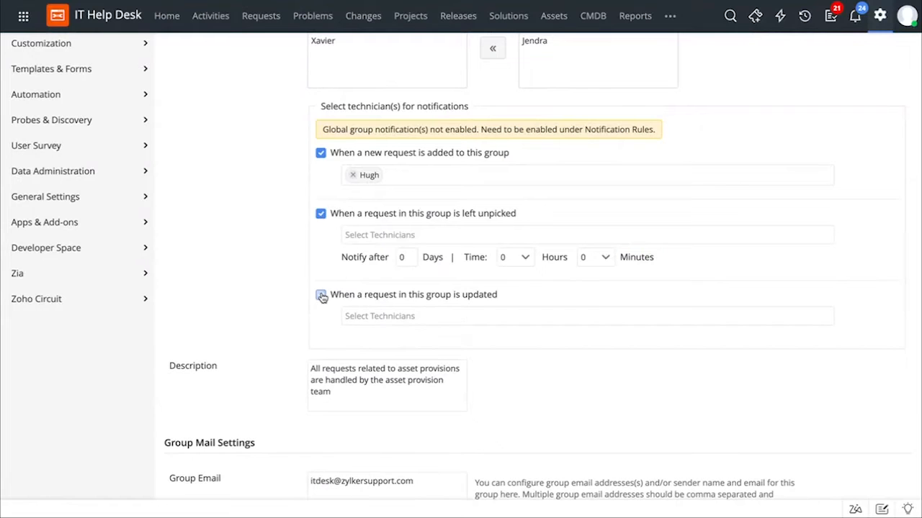
# Assign the first technician in the list to both the unpicked and updated request notifications, and review the Group Mail Settings and assigned organization roles
pyautogui.click(382, 235)
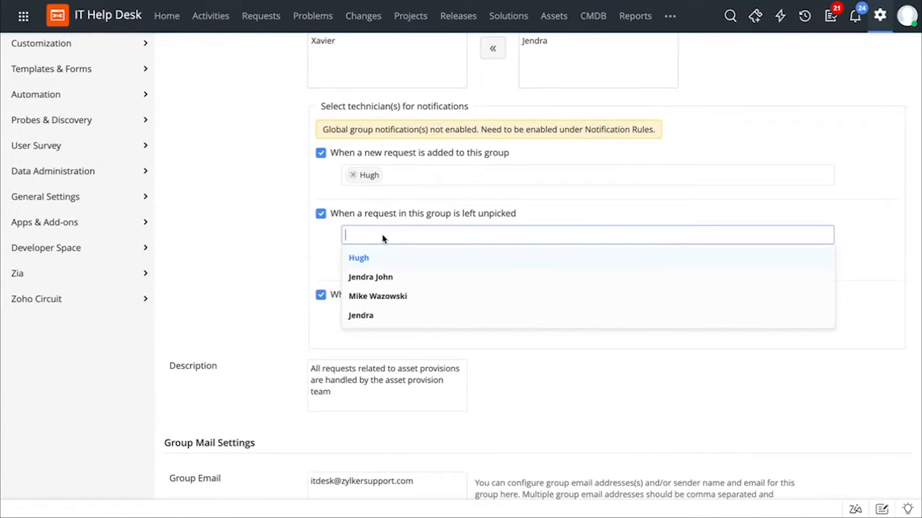
pyautogui.click(378, 261)
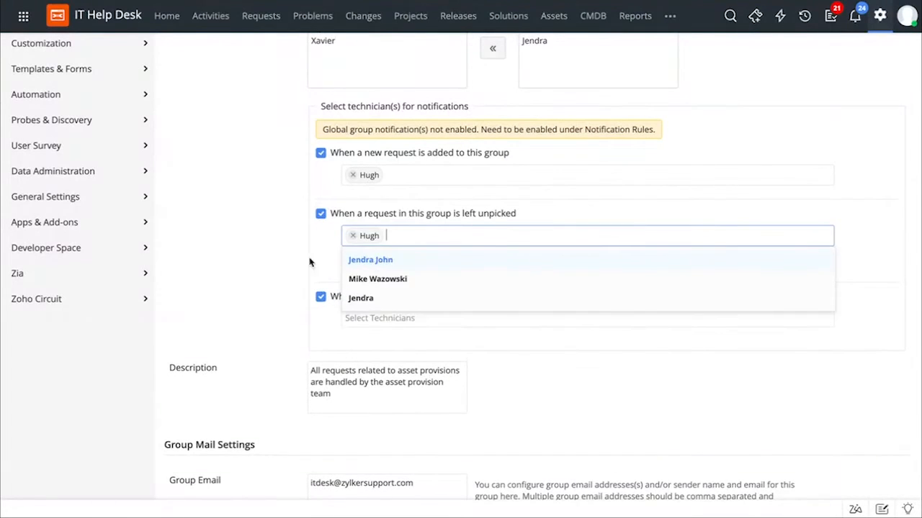
pyautogui.click(282, 262)
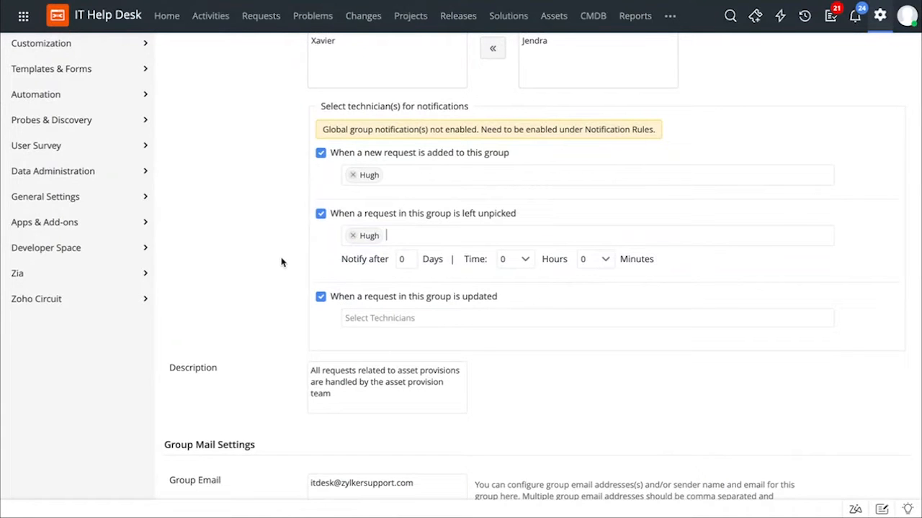
pyautogui.scroll(-3, 282, 284)
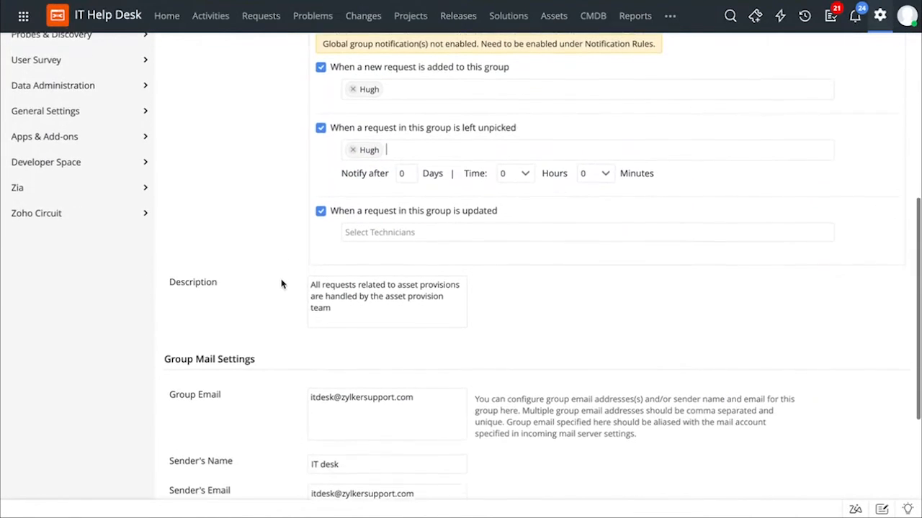
pyautogui.click(382, 222)
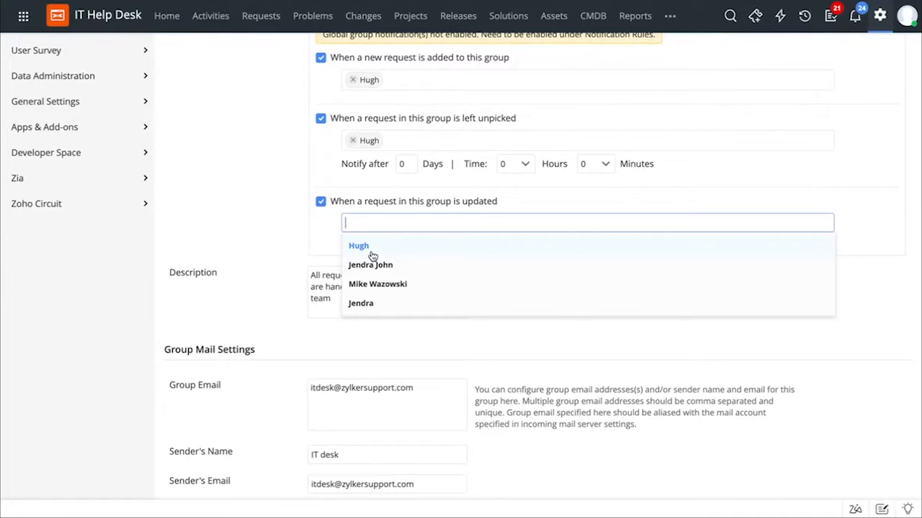
pyautogui.click(369, 250)
pyautogui.click(247, 315)
pyautogui.scroll(-5, 255, 331)
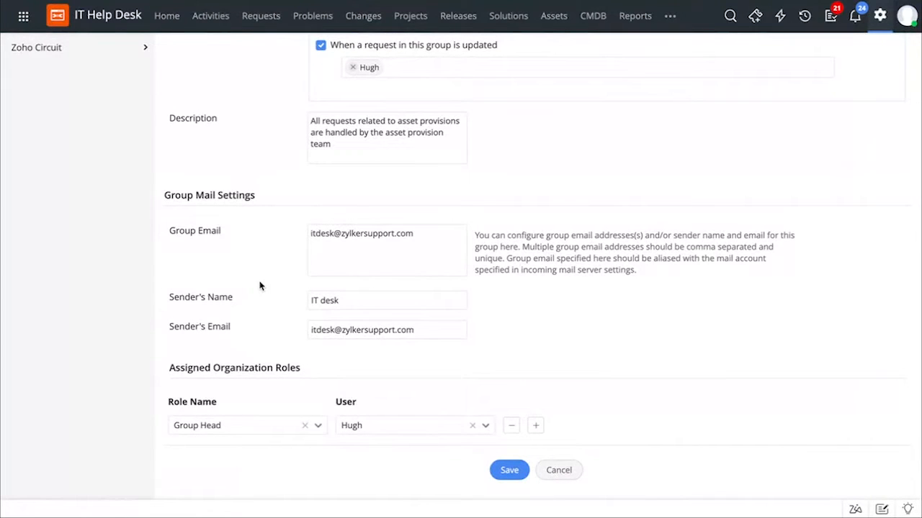
pyautogui.scroll(10, 259, 285)
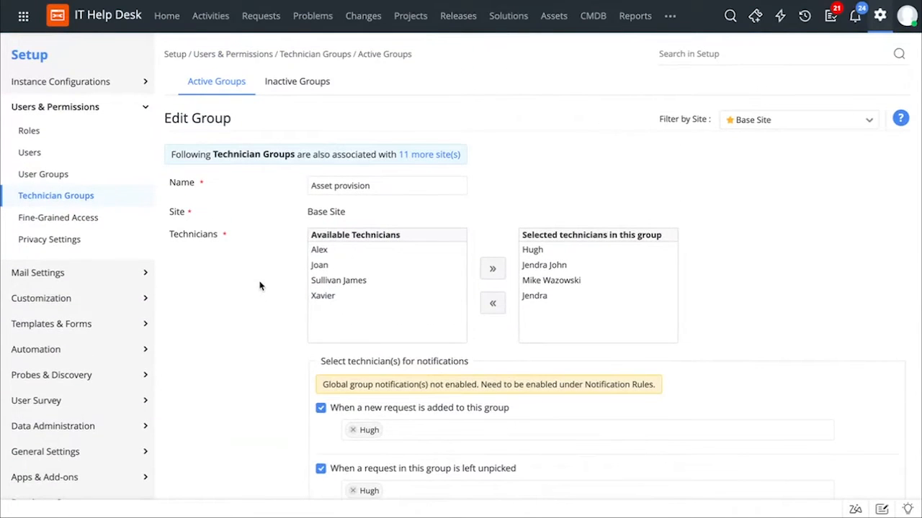
# Start a new user group named VIP with the description "VIP users"
pyautogui.click(92, 179)
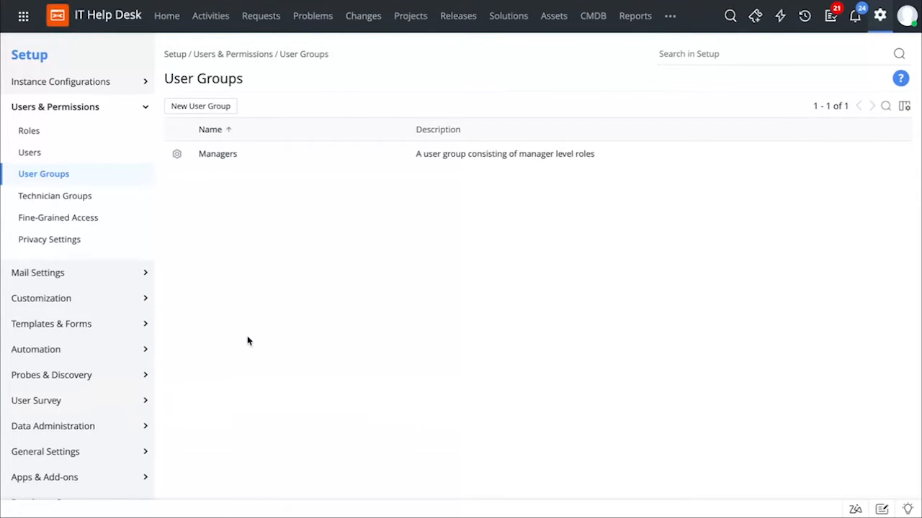
pyautogui.click(216, 106)
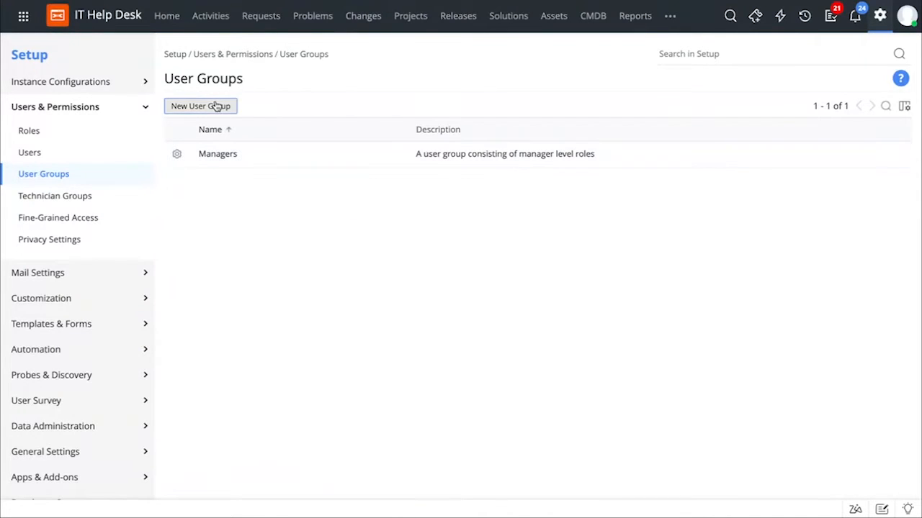
pyautogui.click(337, 117)
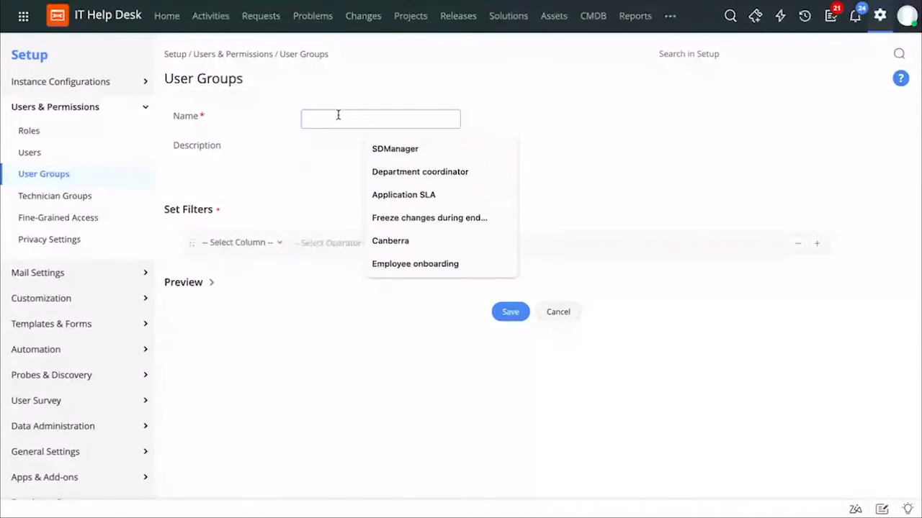
pyautogui.write('VIP')
pyautogui.click(345, 166)
pyautogui.write('VIP users')
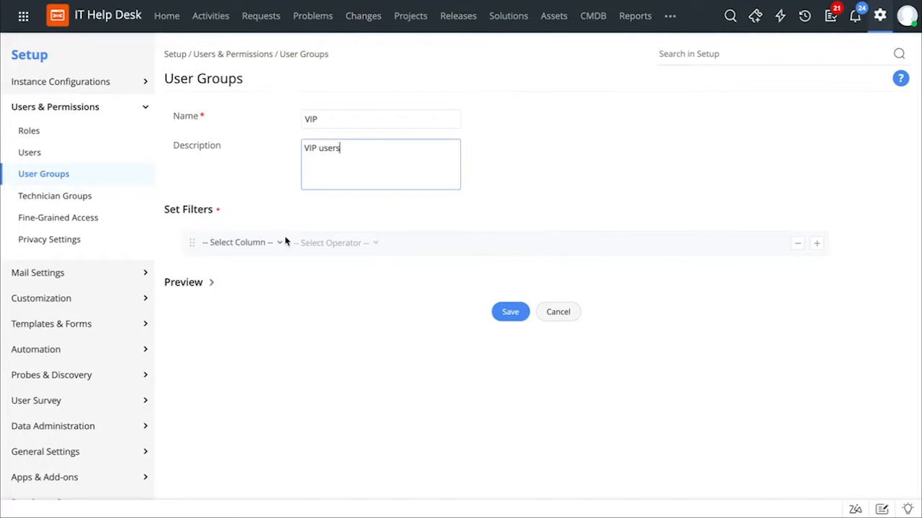
# Filter the VIP user group by VIP User is Yes, preview the matching users and save the group
pyautogui.click(247, 243)
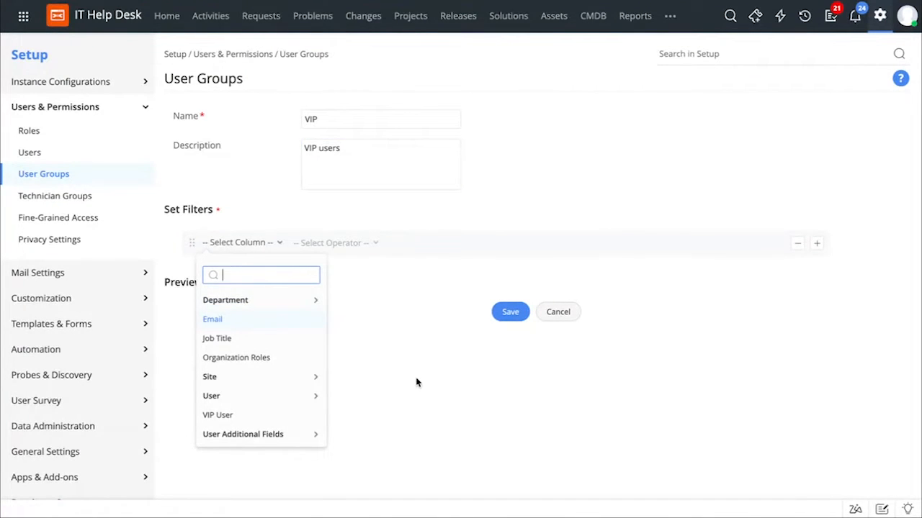
pyautogui.click(269, 420)
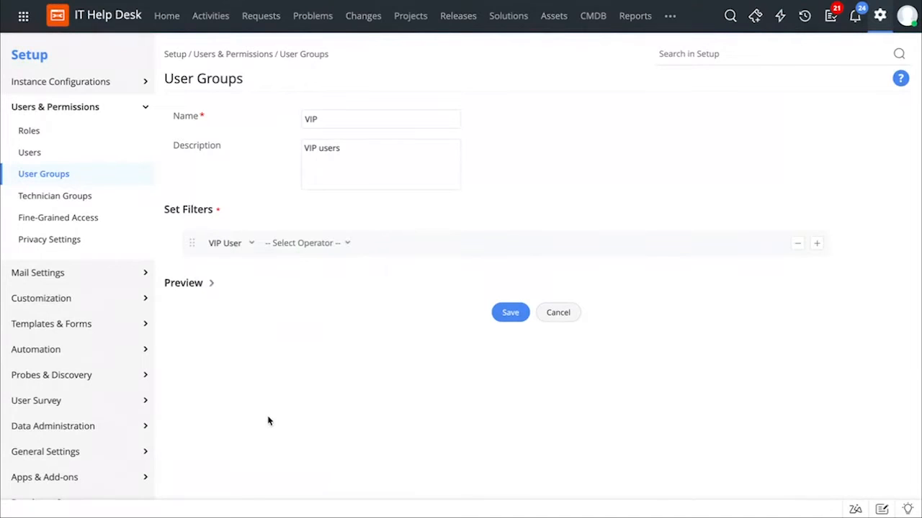
pyautogui.click(307, 296)
pyautogui.click(312, 269)
pyautogui.click(208, 285)
pyautogui.scroll(-1, 313, 383)
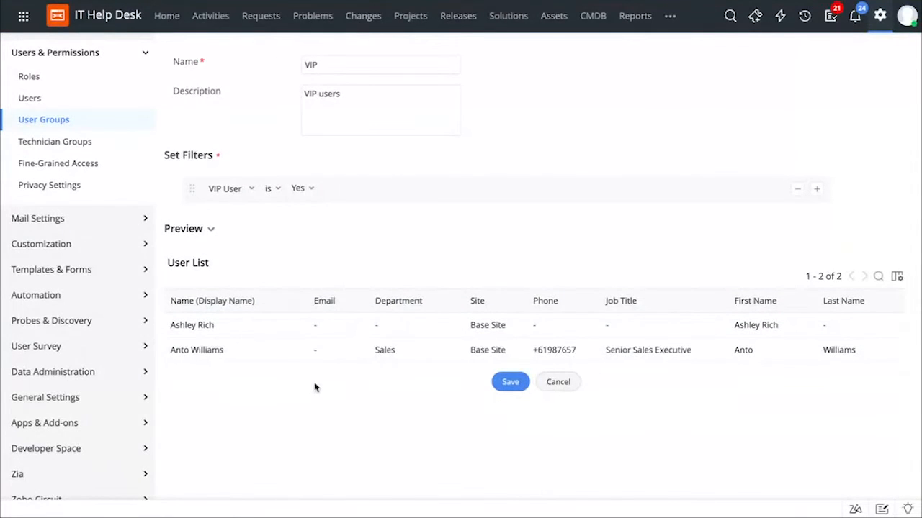
pyautogui.click(510, 382)
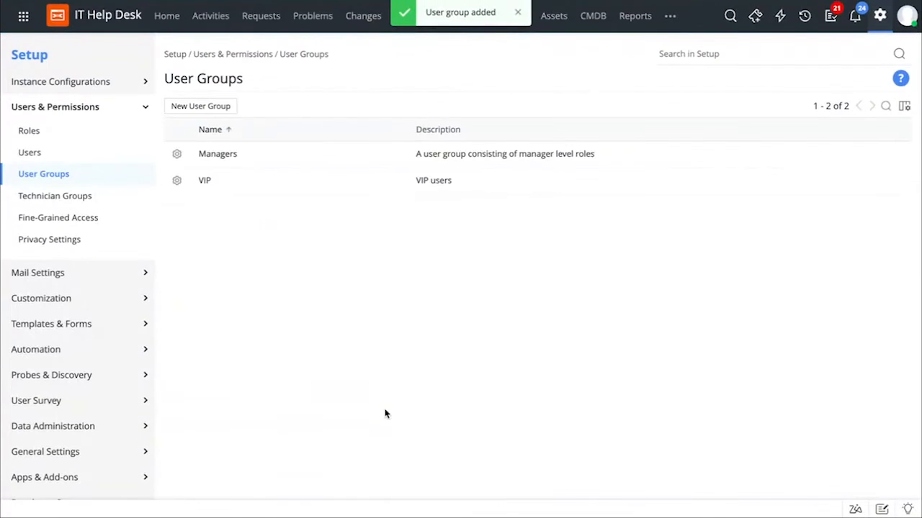
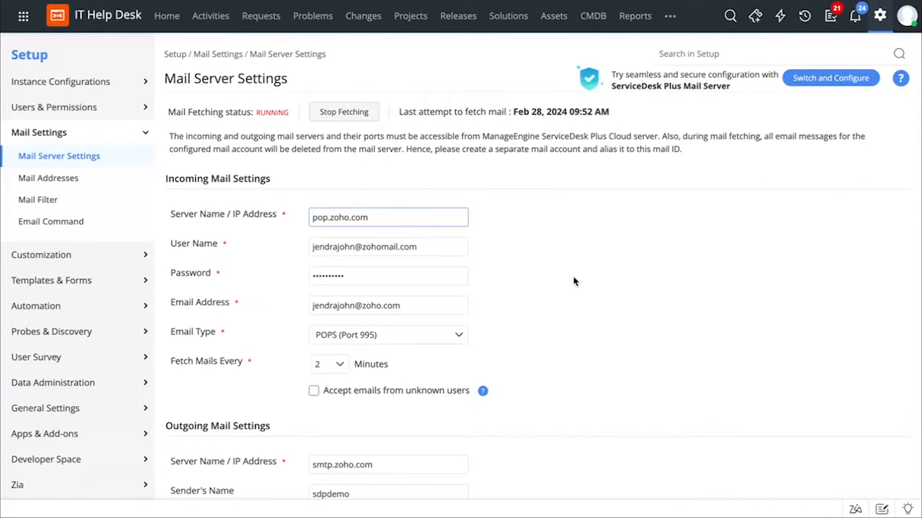
# Examine the Incoming Mail, Outgoing Mail and Email Request settings of the custom mail server configuration
pyautogui.scroll(-1, 574, 281)
pyautogui.scroll(1, 574, 281)
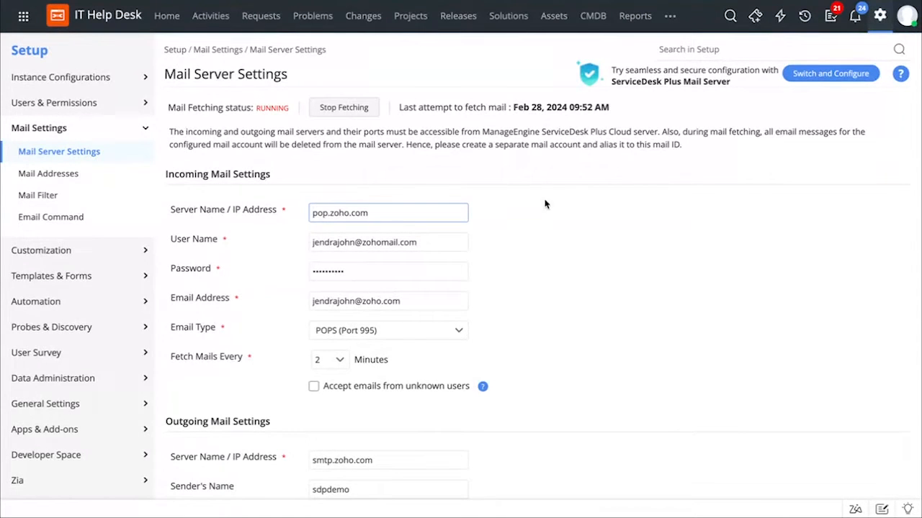
pyautogui.scroll(-2, 569, 346)
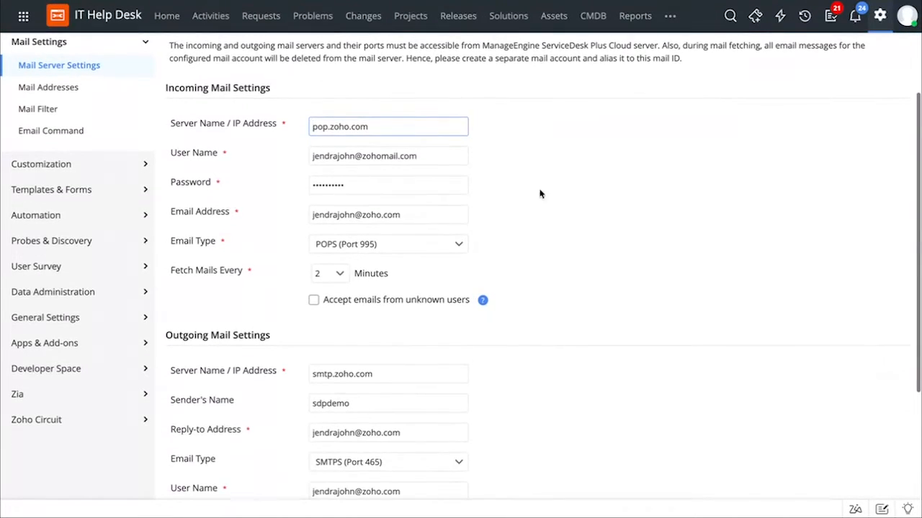
pyautogui.scroll(-2, 565, 284)
pyautogui.scroll(-1, 563, 291)
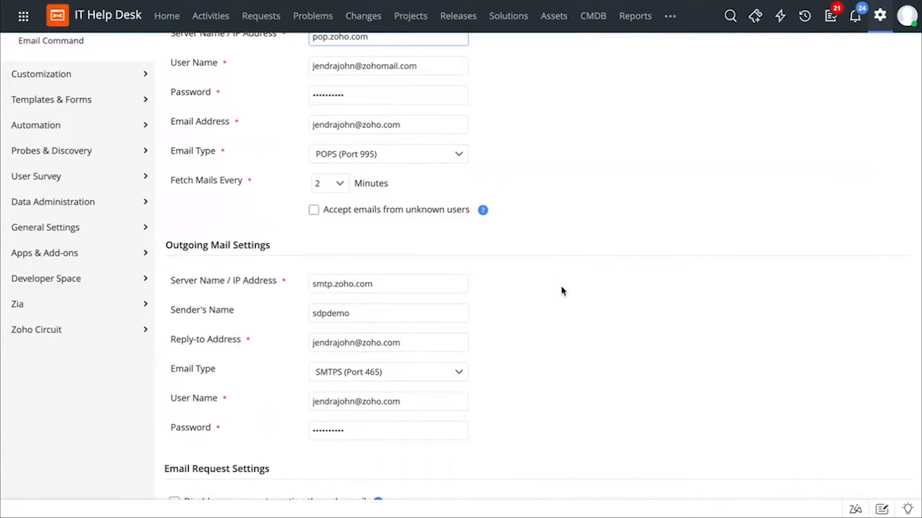
pyautogui.scroll(3, 563, 291)
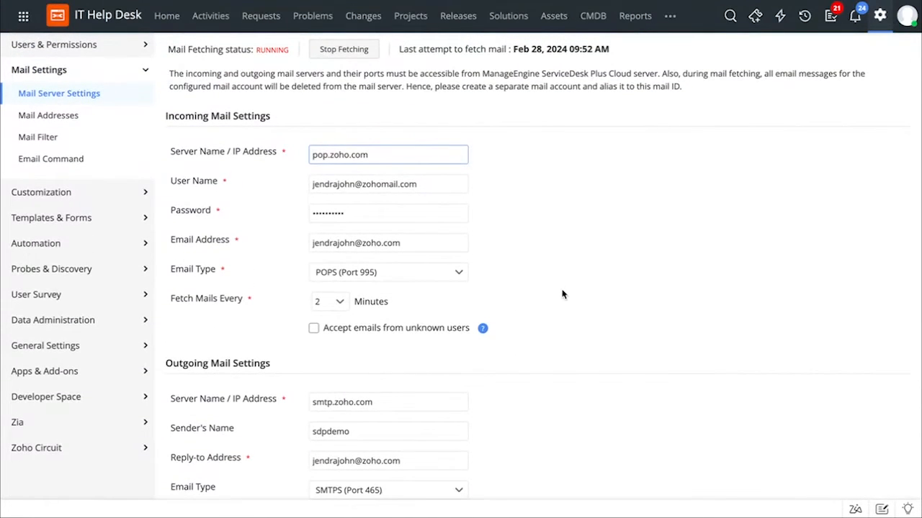
pyautogui.scroll(-4, 566, 317)
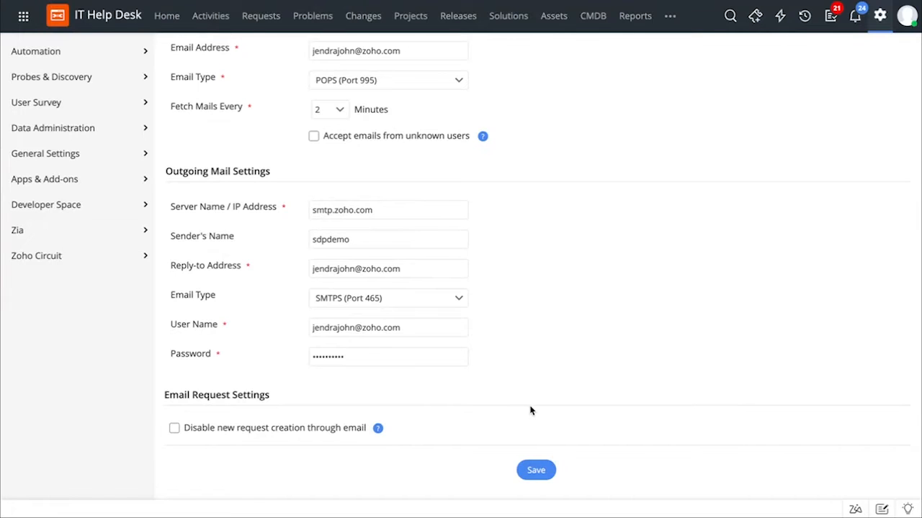
pyautogui.scroll(5, 530, 410)
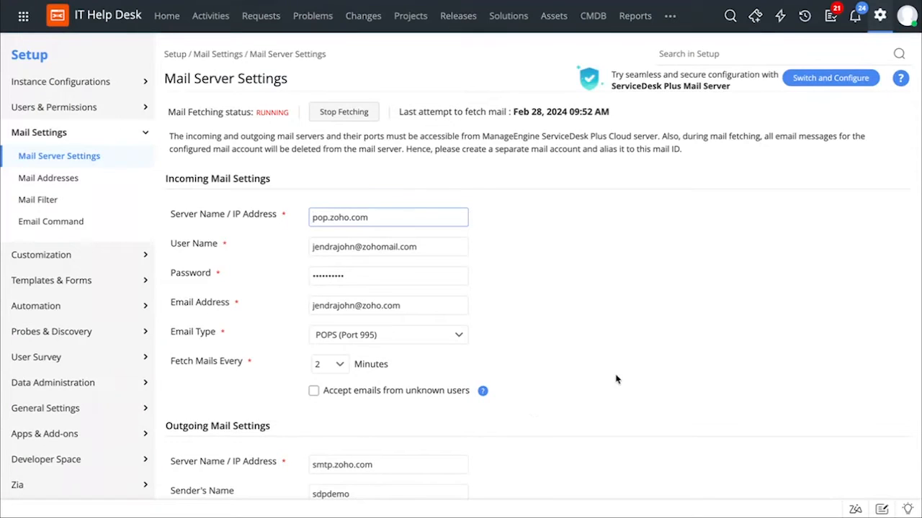
# Switch to the ServiceDesk Plus Mail Server, check the other mail services offered, and activate and open the ServiceDesk Plus Cloud Mail Box
pyautogui.click(820, 82)
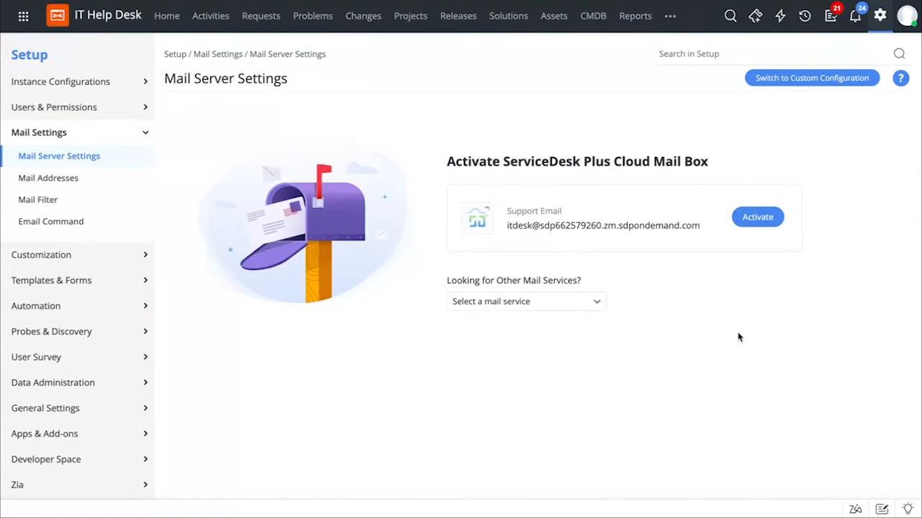
pyautogui.click(569, 305)
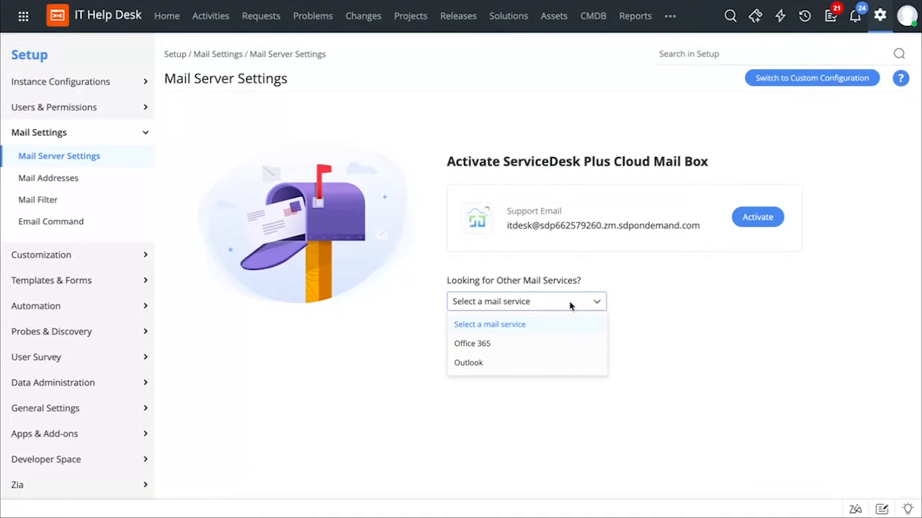
pyautogui.click(666, 317)
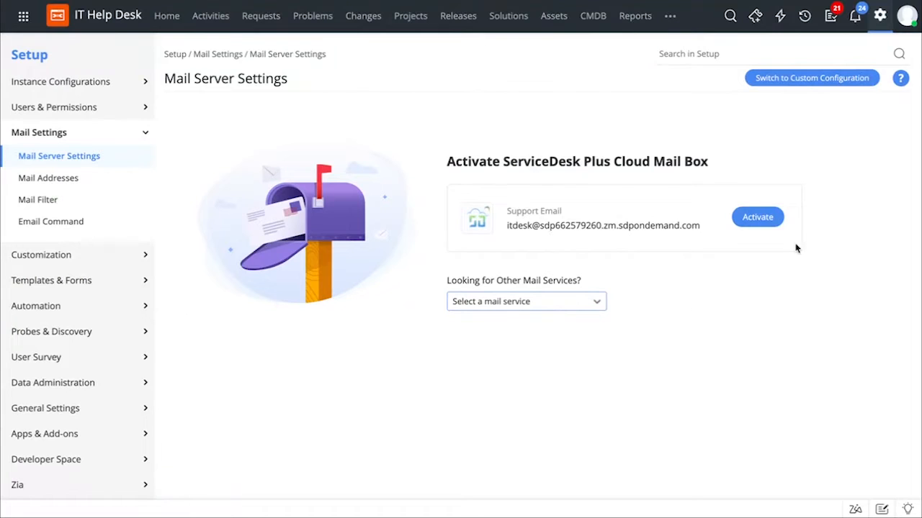
pyautogui.click(771, 222)
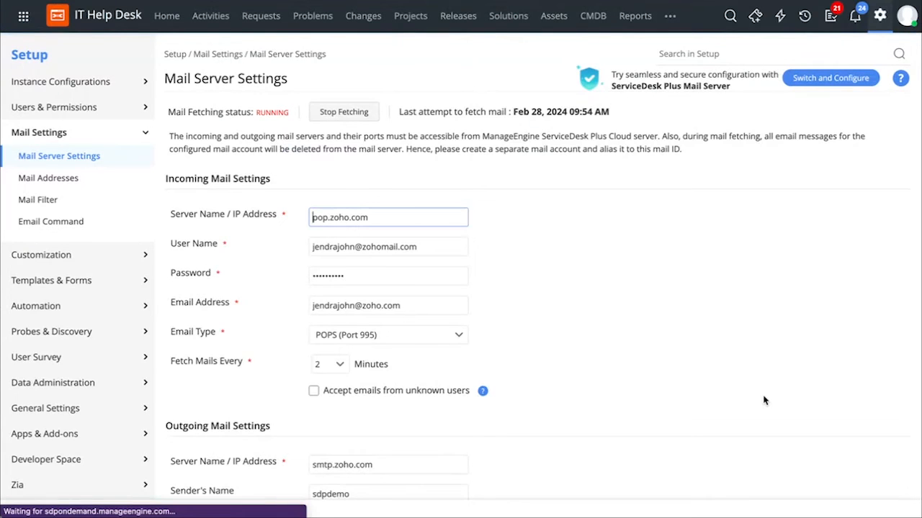
pyautogui.click(817, 80)
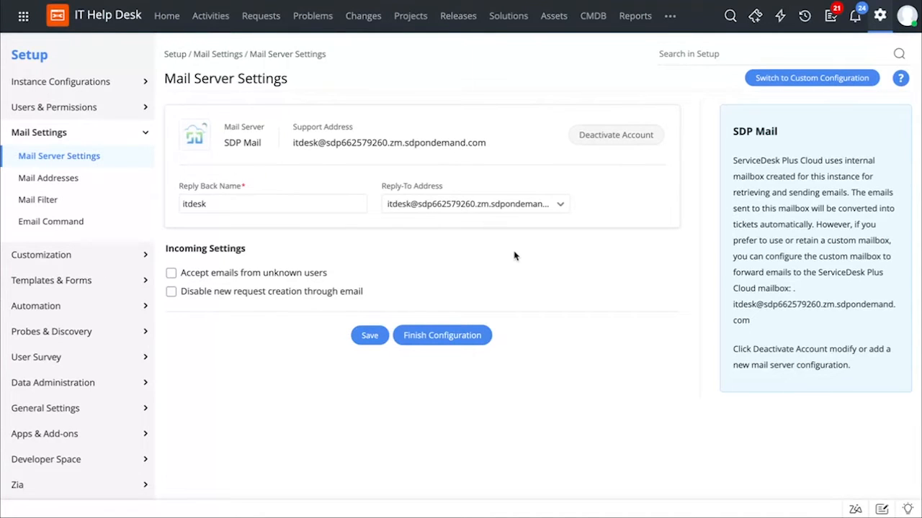
# Check the configured mail addresses and switch the mail server settings back to the ServiceDesk Plus Mail Server
pyautogui.click(100, 186)
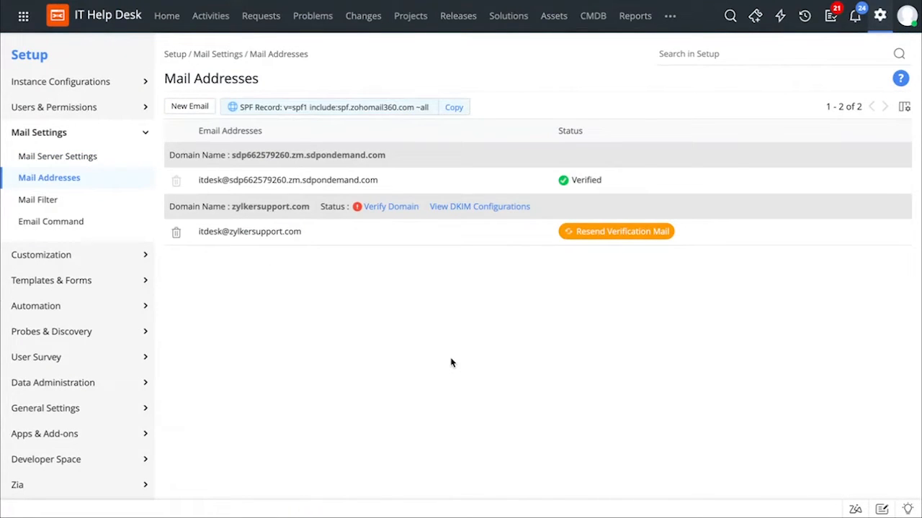
pyautogui.click(95, 158)
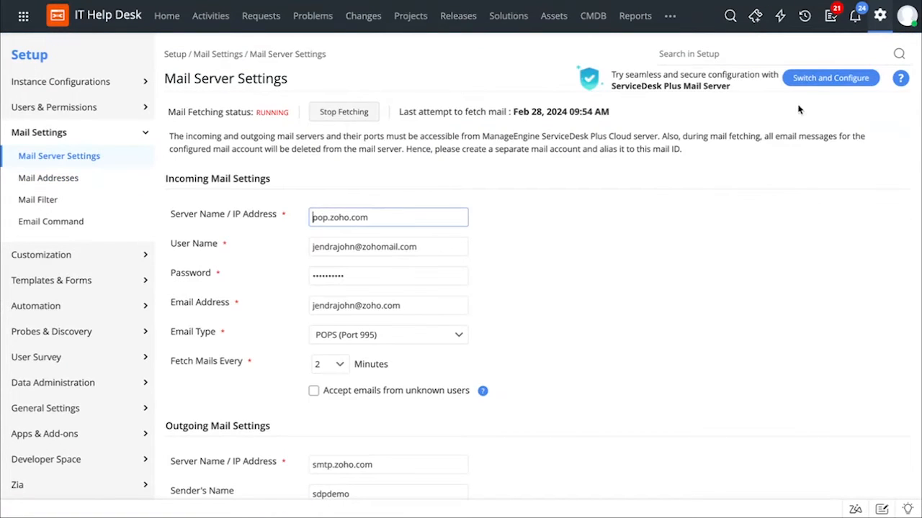
pyautogui.click(807, 76)
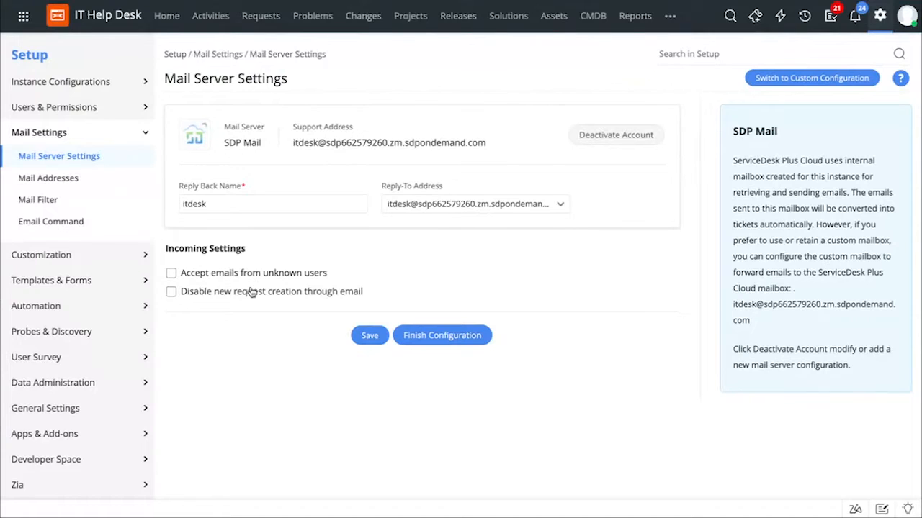
# Accept emails from unknown users, disable new request creation through email, finish the mail server configuration and open the Mail Box
pyautogui.click(171, 273)
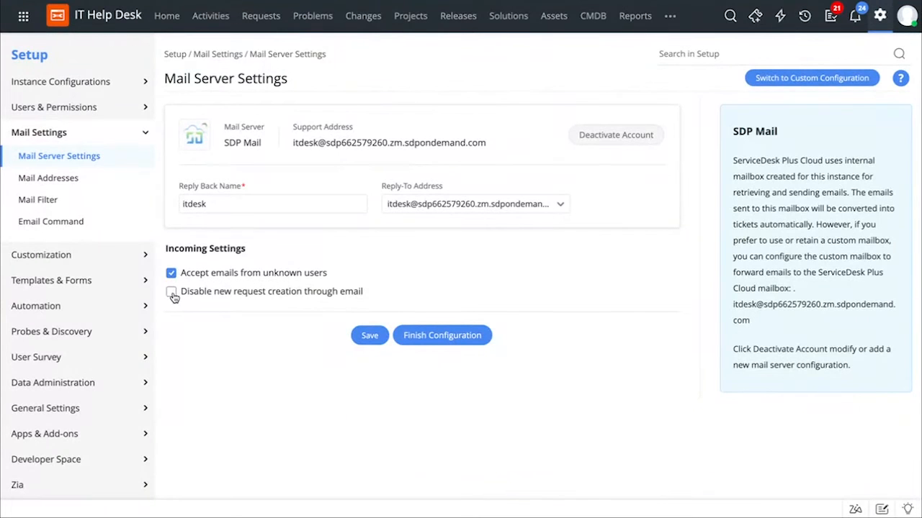
pyautogui.click(171, 292)
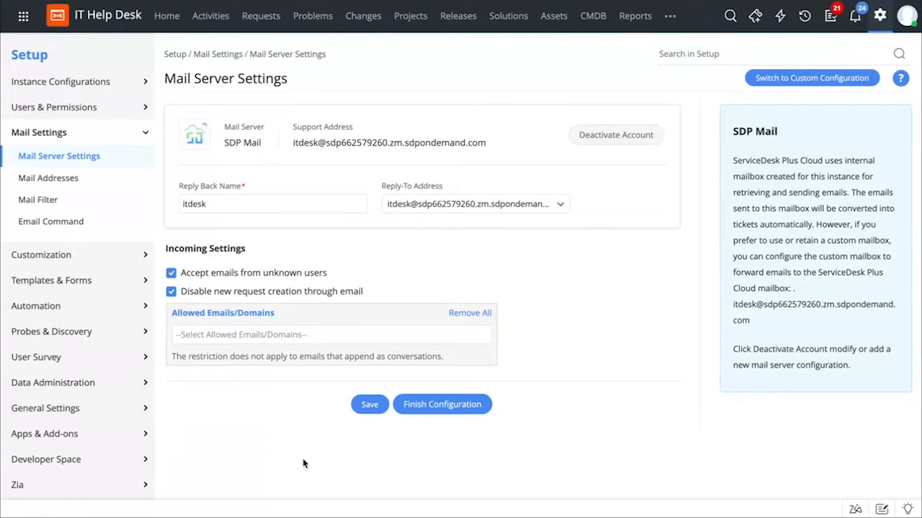
pyautogui.click(449, 411)
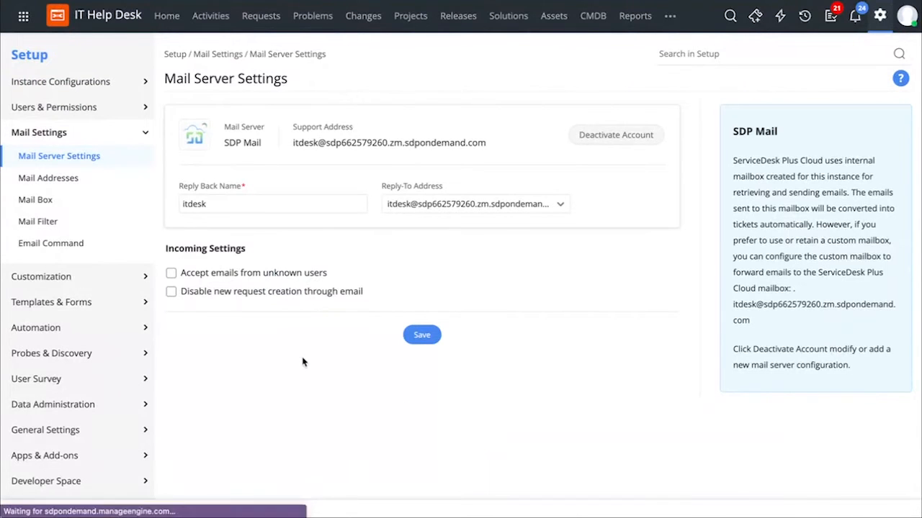
pyautogui.click(78, 208)
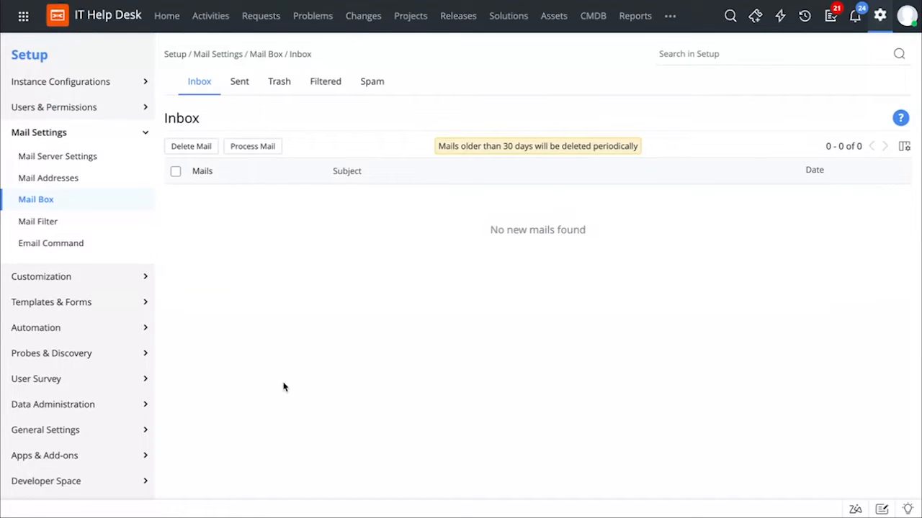
# Fill in a mail filter rule matching emails whose Subject contains "out of office", and move on to the Email Command settings
pyautogui.click(51, 224)
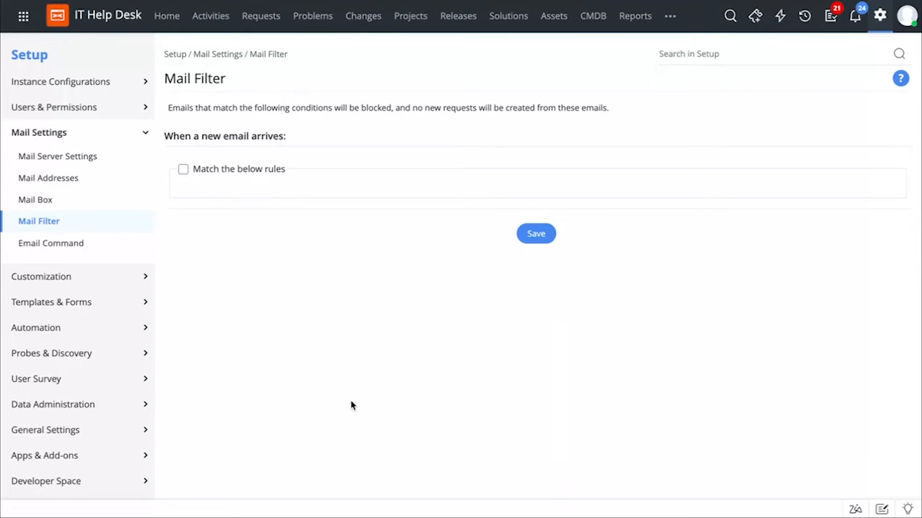
pyautogui.click(183, 169)
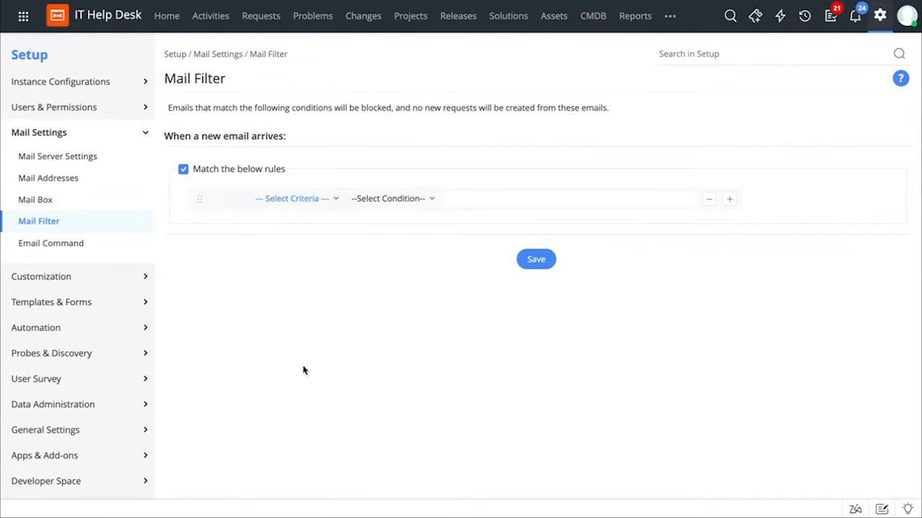
pyautogui.click(292, 201)
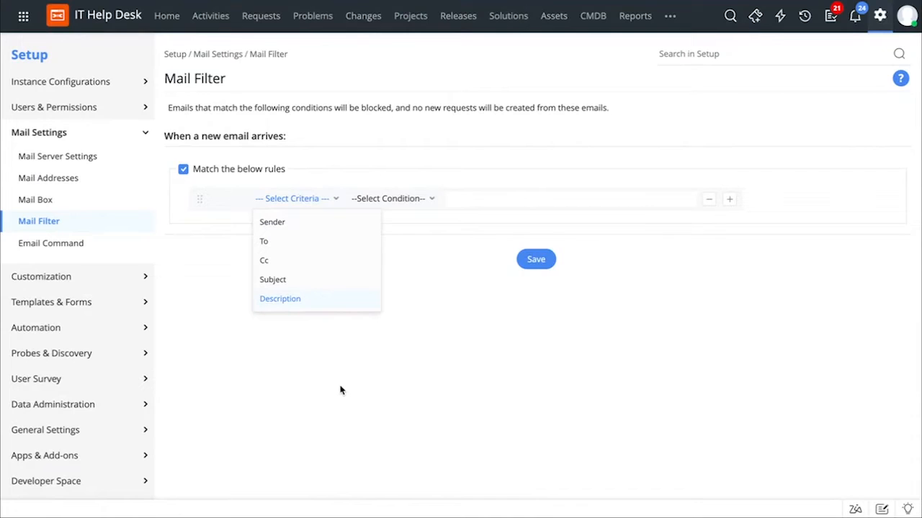
pyautogui.click(313, 280)
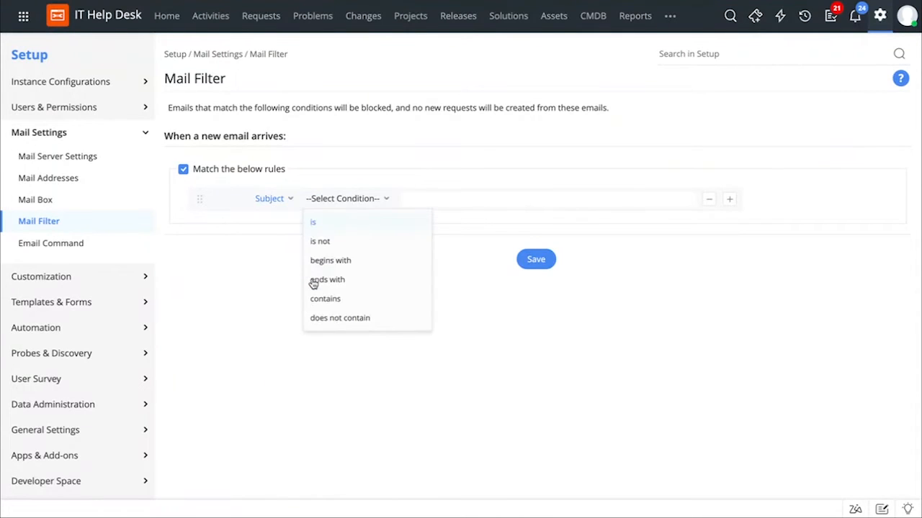
pyautogui.click(368, 300)
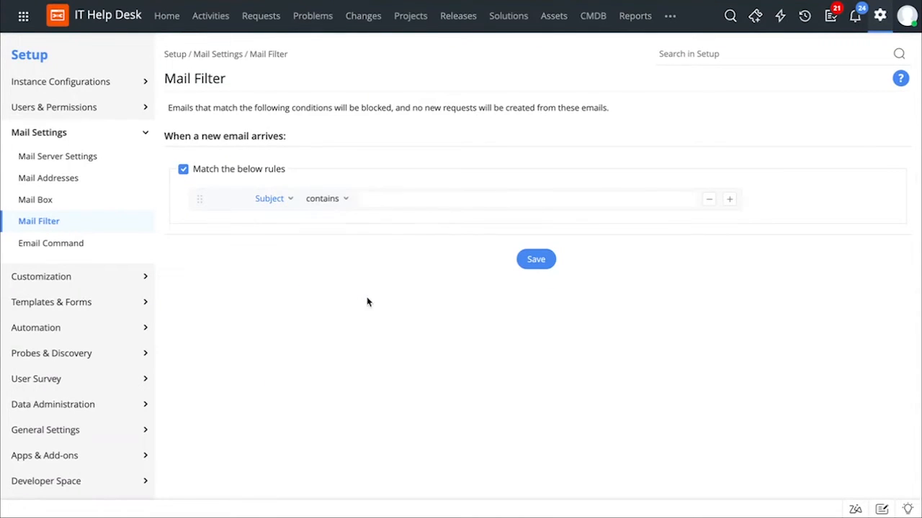
pyautogui.click(407, 202)
pyautogui.write('out o')
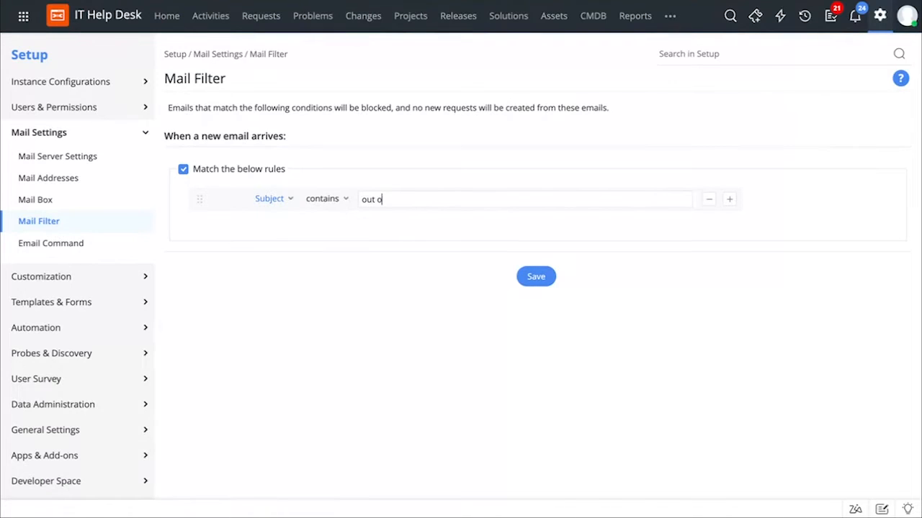
pyautogui.write('f oof')
pyautogui.press('BackSpace')
pyautogui.press('BackSpace')
pyautogui.write('ffice')
pyautogui.click(108, 244)
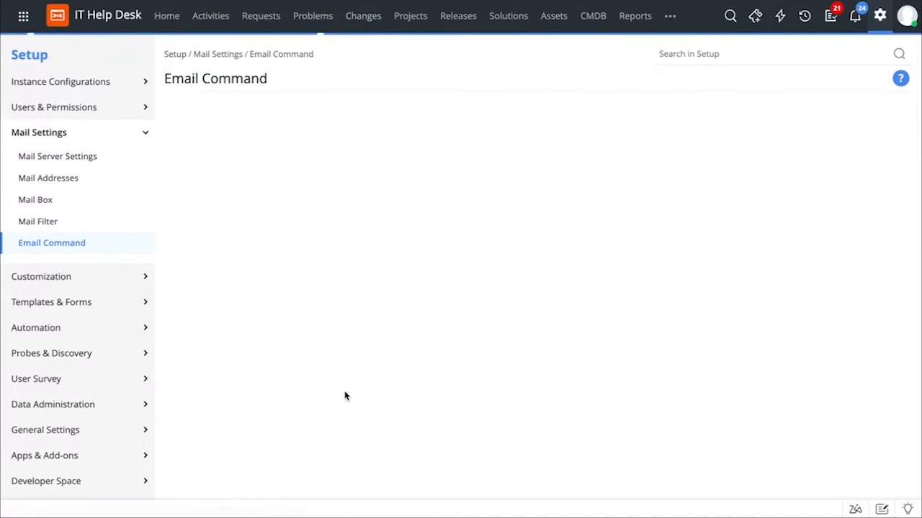
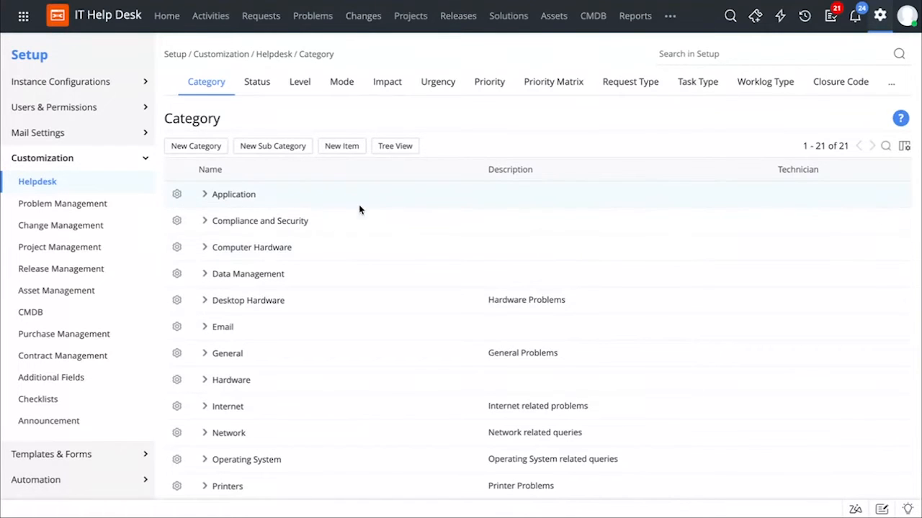
# Fill in a new category named Software with the description "Software issue" and an assigned technician, and close it without saving
pyautogui.click(215, 148)
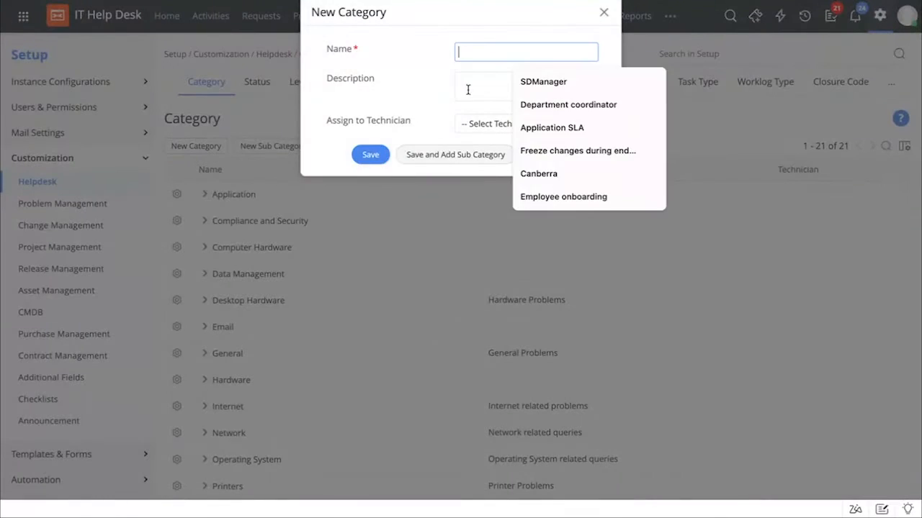
pyautogui.write('Software')
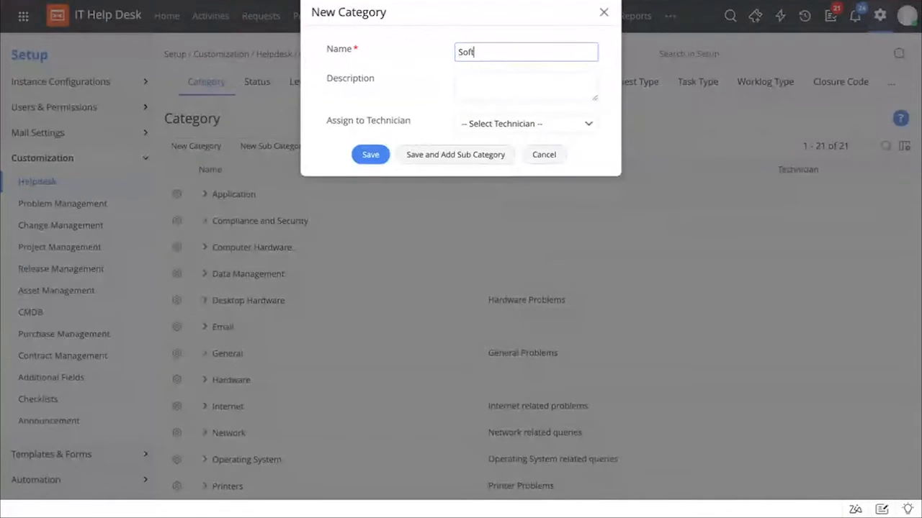
pyautogui.click(469, 85)
pyautogui.write('Software issue')
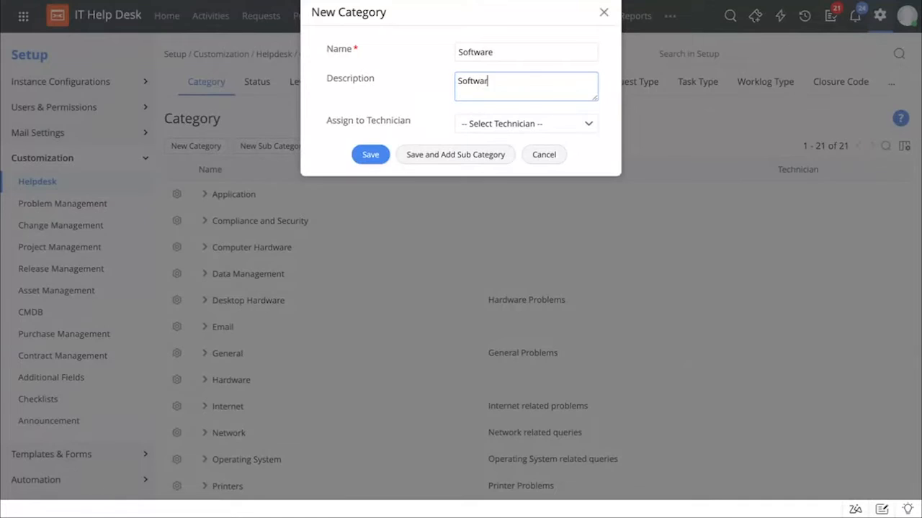
pyautogui.click(485, 124)
pyautogui.click(487, 182)
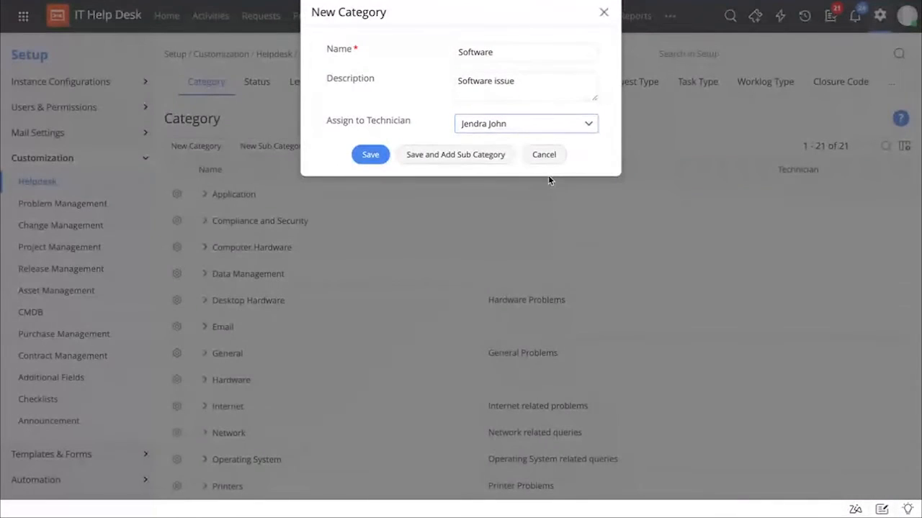
pyautogui.click(603, 12)
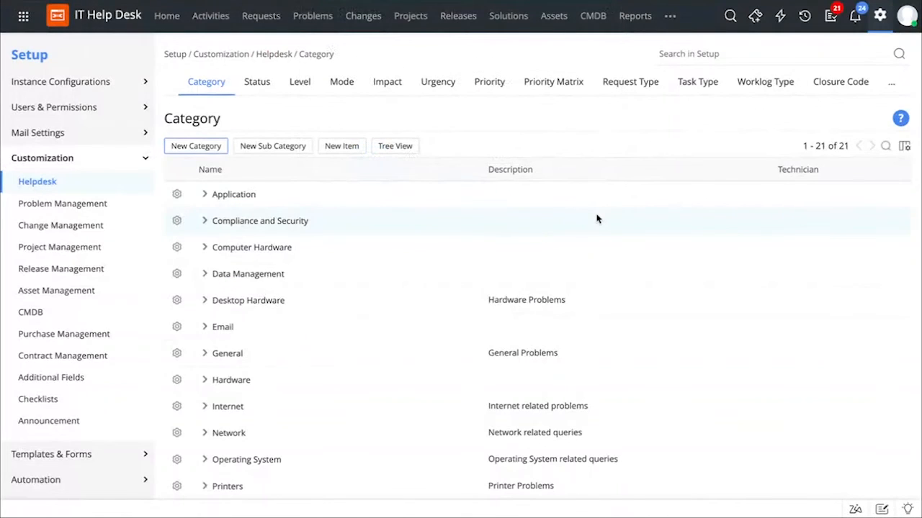
# Examine the Application category's subcategories and the items under Analytics, and open the helpdesk status list
pyautogui.click(204, 195)
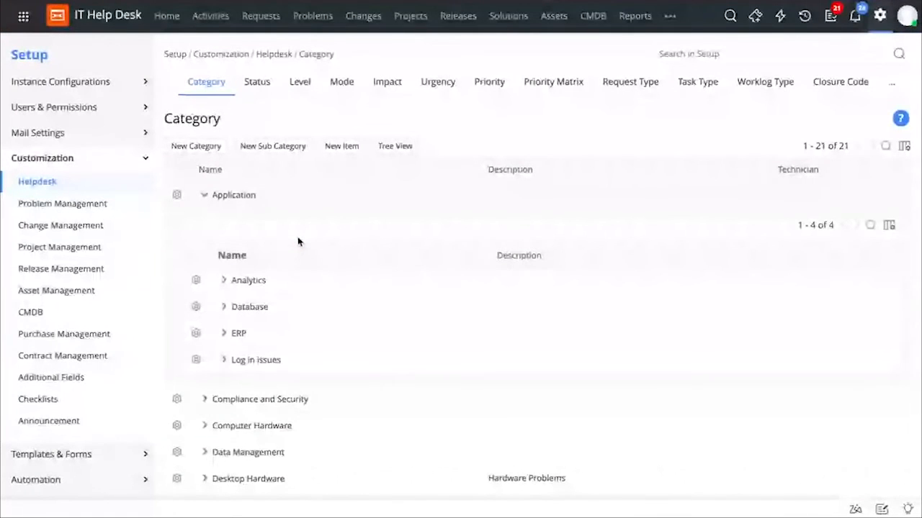
pyautogui.click(224, 280)
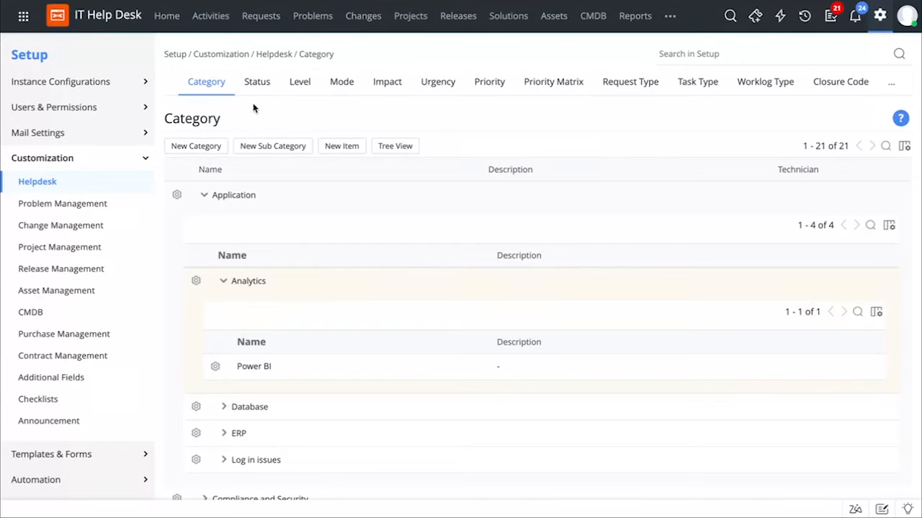
pyautogui.click(257, 84)
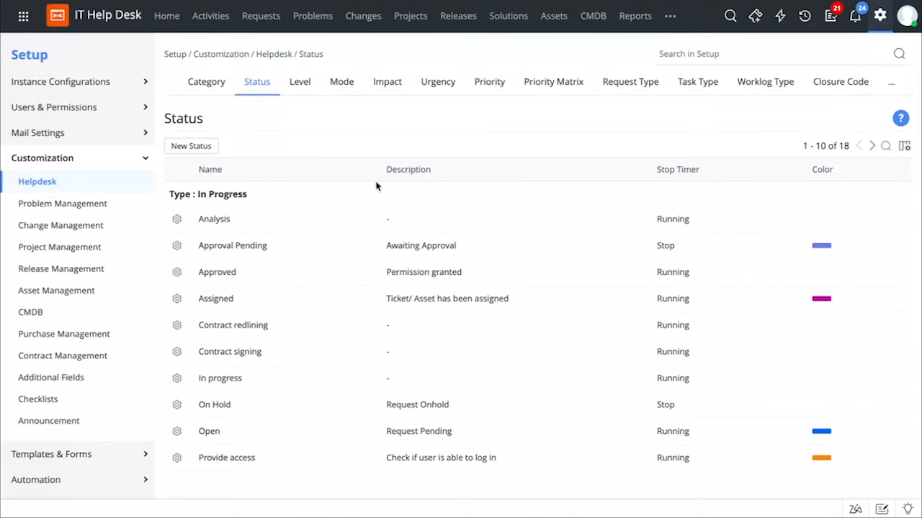
# Fill in a new In Progress status named "Waiting for approval" with Stop Timer on and color #83cb10, and close it without saving
pyautogui.click(213, 148)
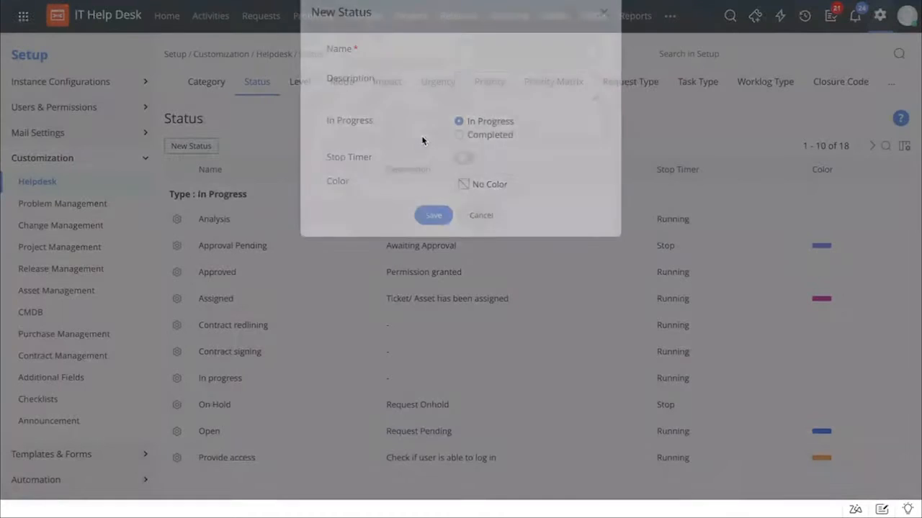
pyautogui.click(471, 54)
pyautogui.write('Waiting for approval')
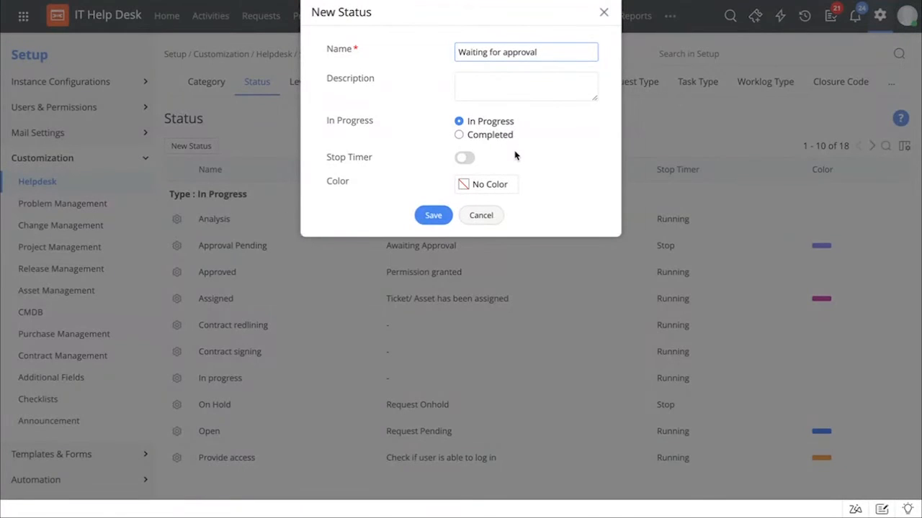
pyautogui.click(459, 135)
pyautogui.click(459, 122)
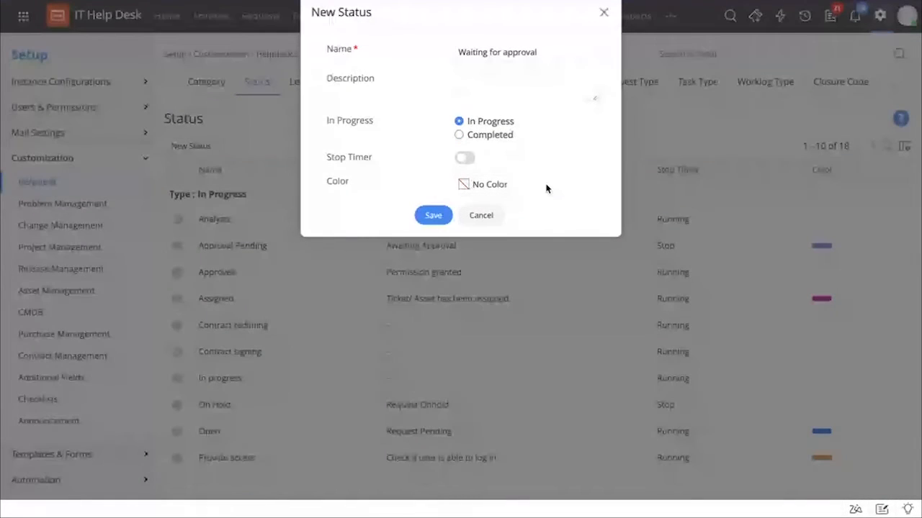
pyautogui.click(465, 165)
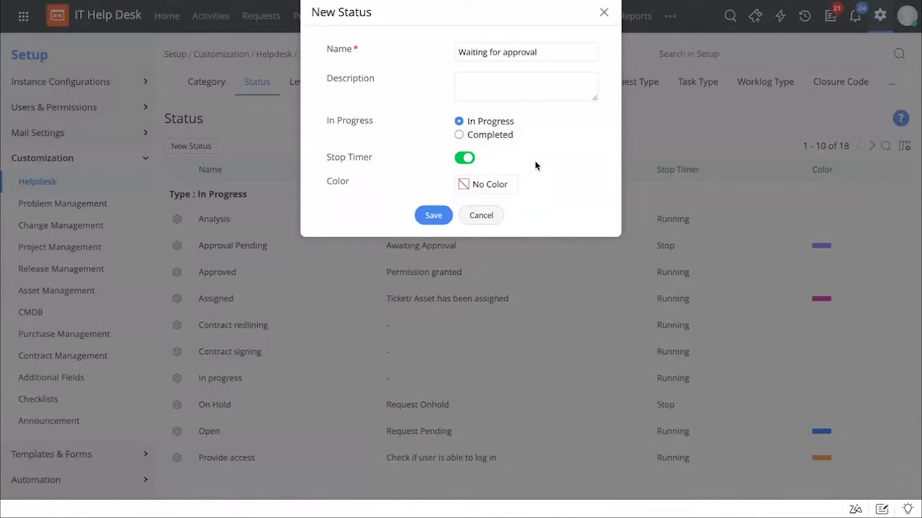
pyautogui.click(499, 185)
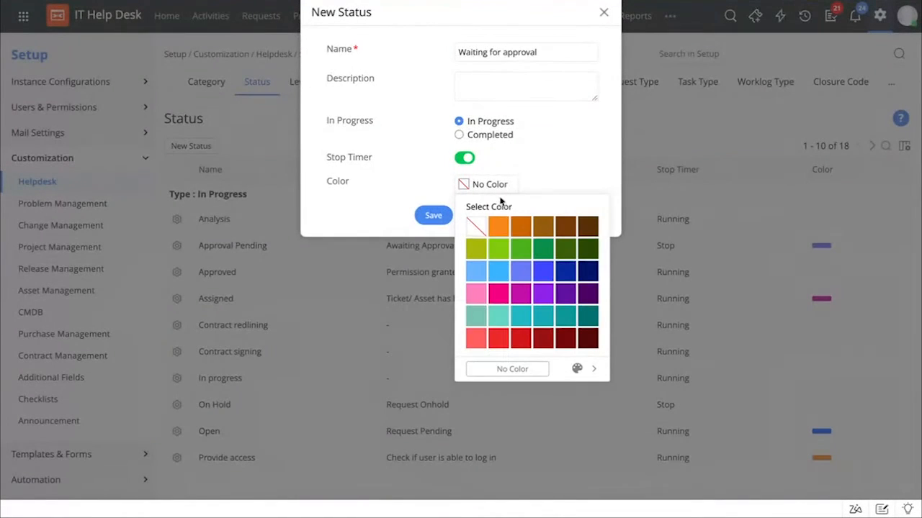
pyautogui.click(498, 253)
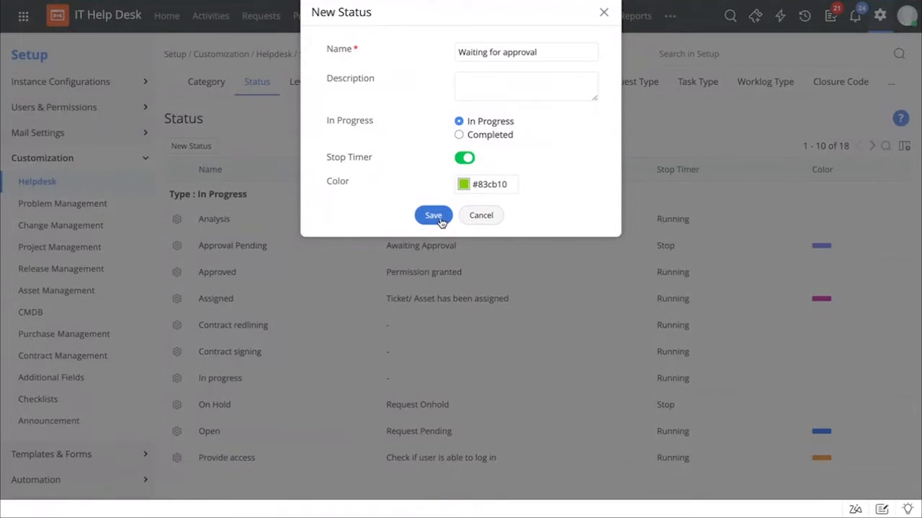
pyautogui.click(603, 12)
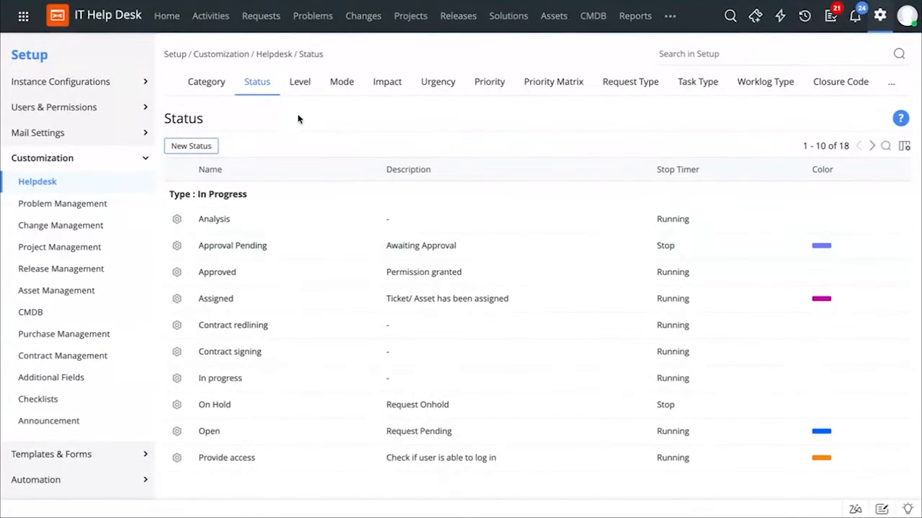
# View the helpdesk's Level, Mode and Impact lists in turn
pyautogui.click(300, 85)
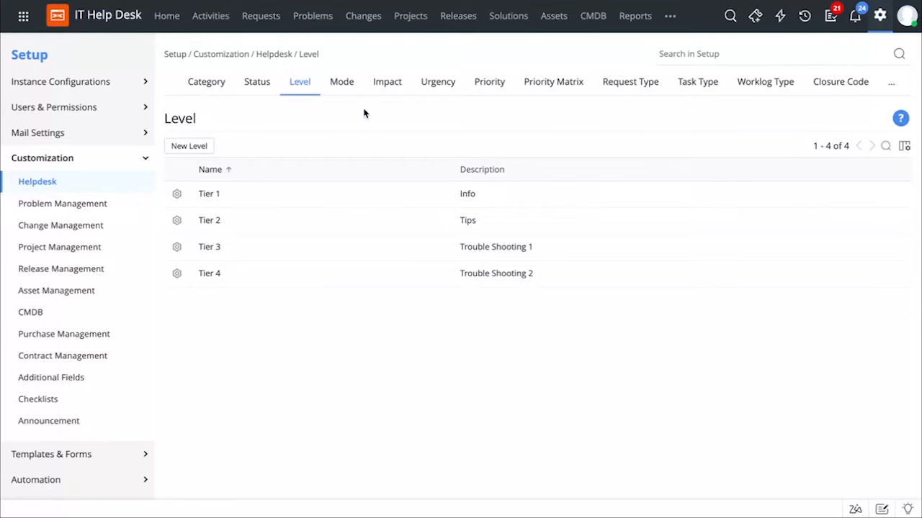
pyautogui.click(347, 86)
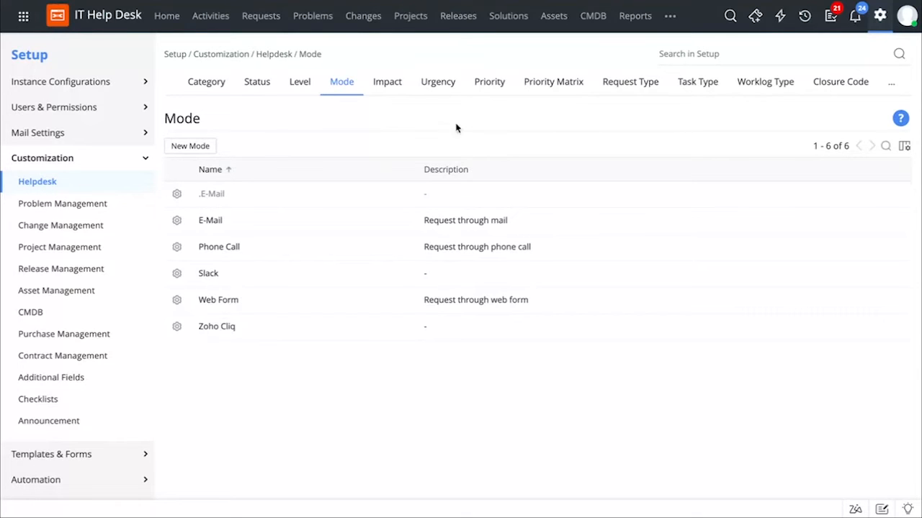
pyautogui.click(394, 88)
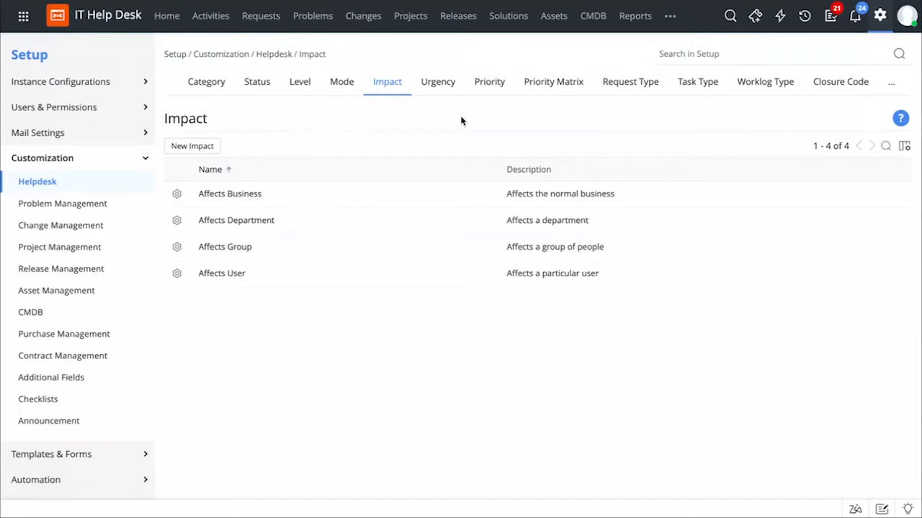
# Add a new impact named "Affects CEO" and save it
pyautogui.click(210, 146)
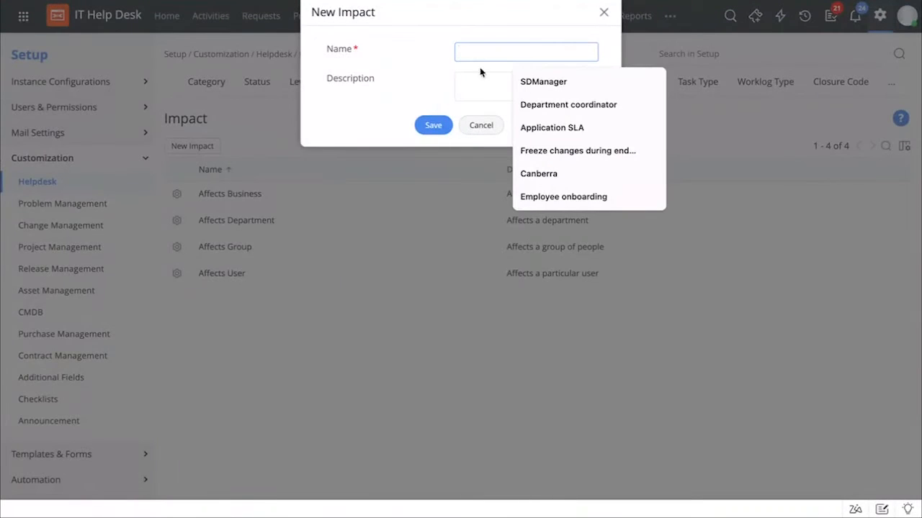
pyautogui.write('Affec')
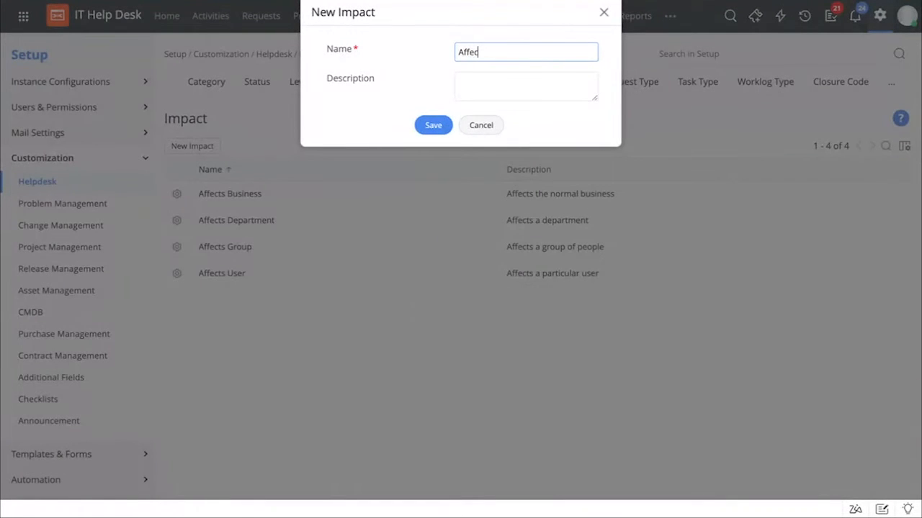
pyautogui.write('ts CEO')
pyautogui.click(435, 128)
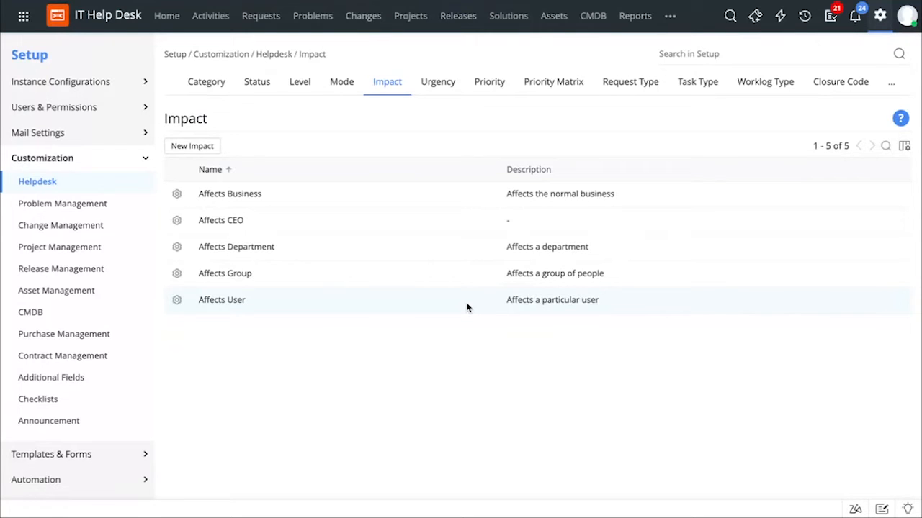
# View the Urgency and Priority lists, then inspect the Critical priority's details and color choices and close it without saving
pyautogui.click(446, 91)
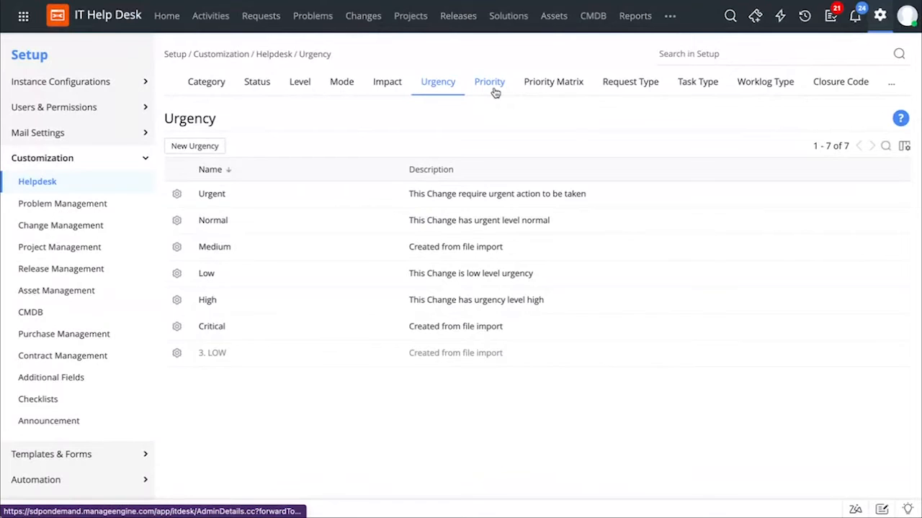
pyautogui.click(493, 90)
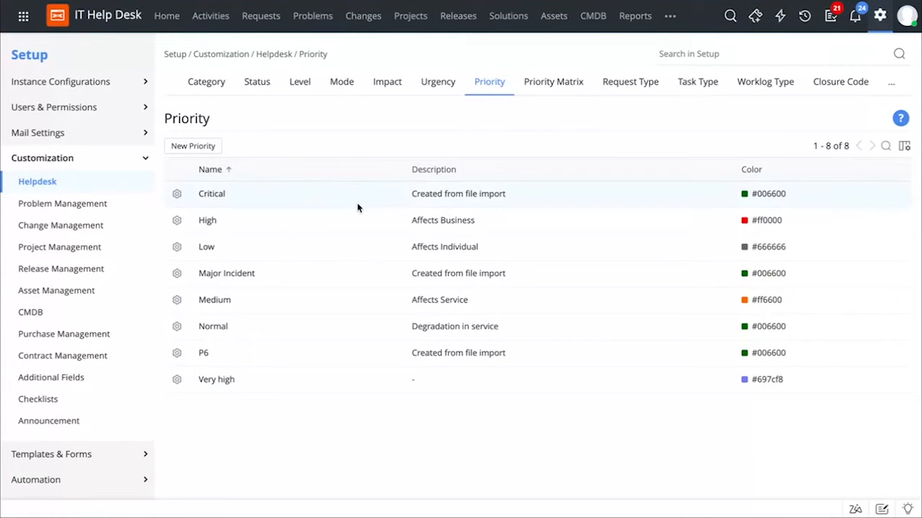
pyautogui.click(177, 194)
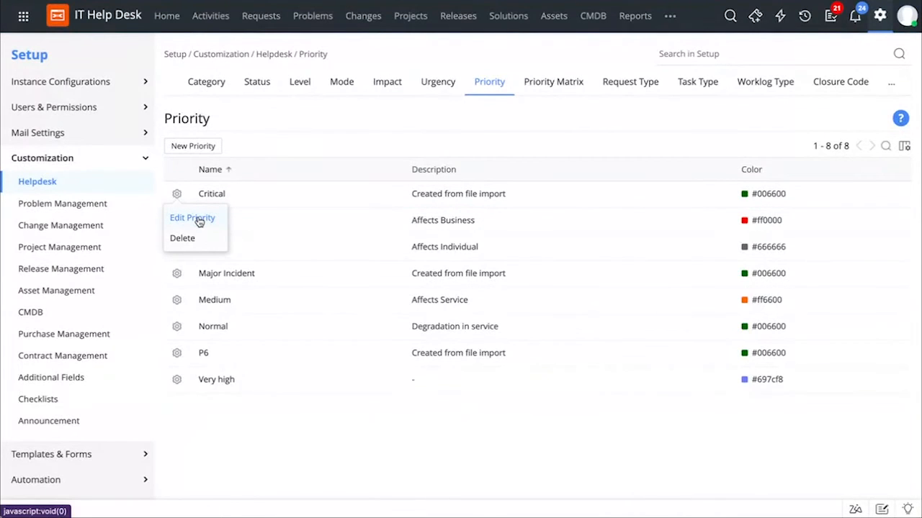
pyautogui.click(196, 218)
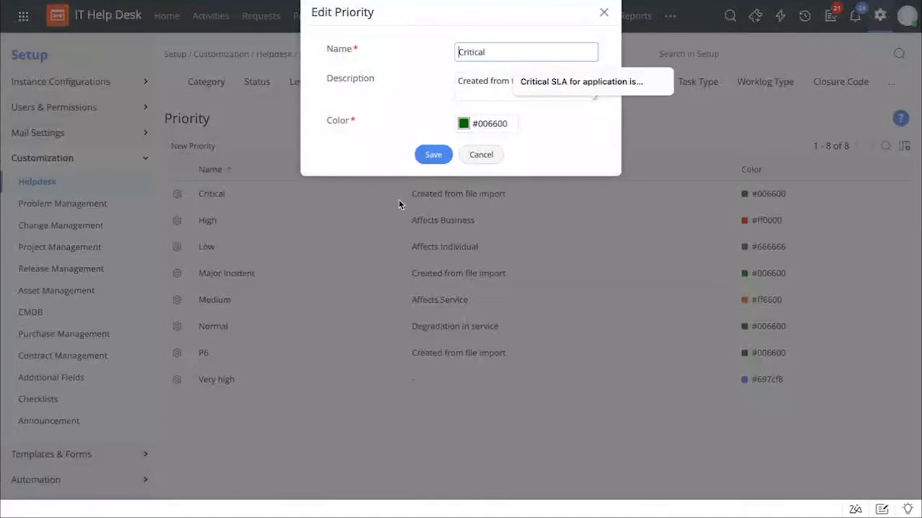
pyautogui.click(366, 155)
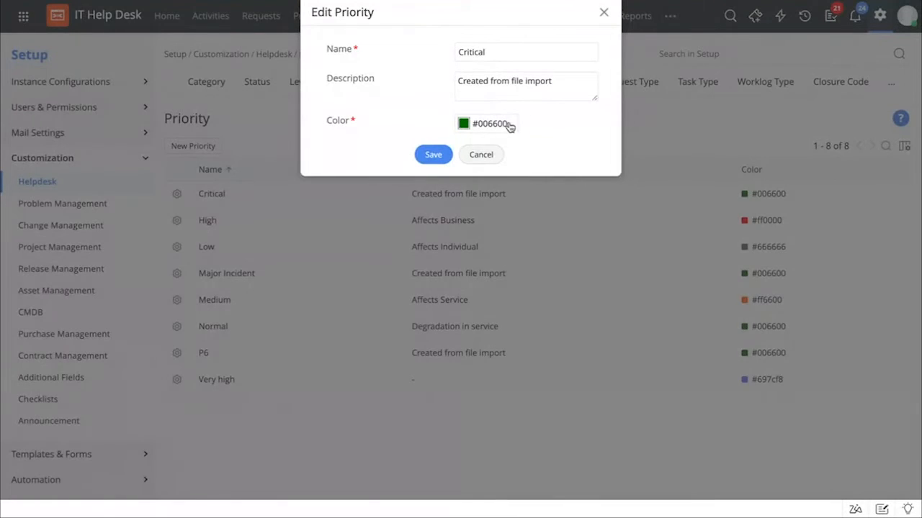
pyautogui.click(500, 128)
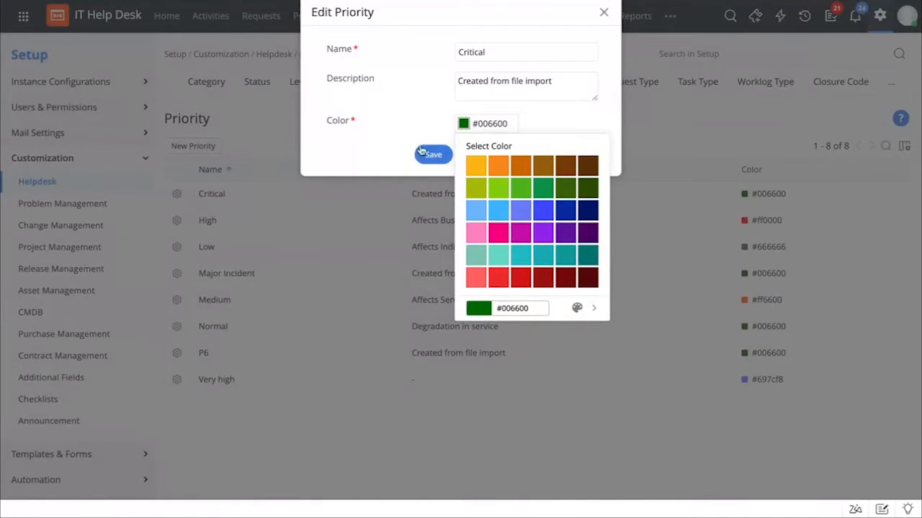
pyautogui.click(363, 110)
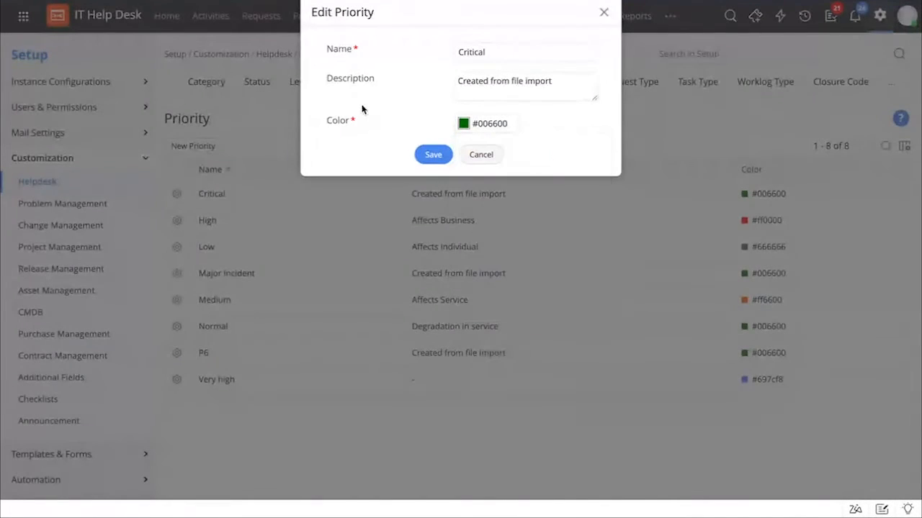
pyautogui.click(604, 12)
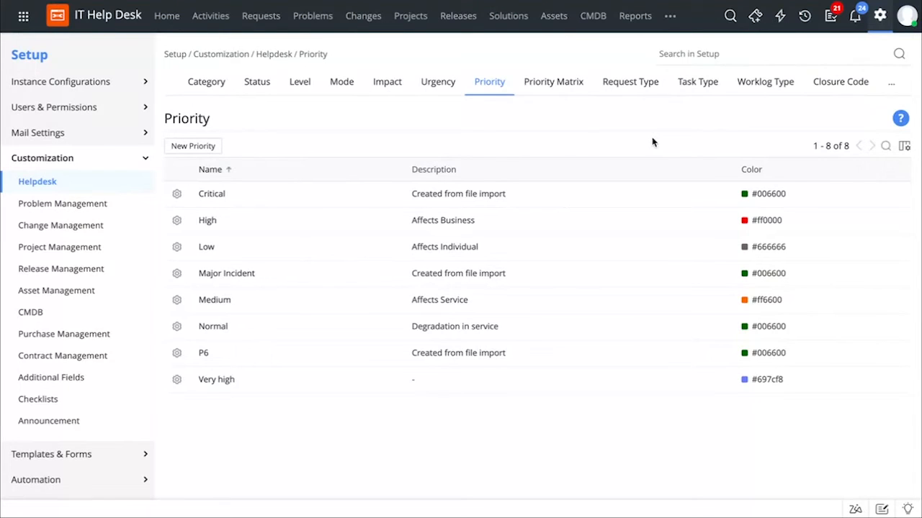
# View the helpdesk's Priority Matrix, Request Type, Task Type, Worklog Type and Closure Code settings in turn
pyautogui.click(573, 83)
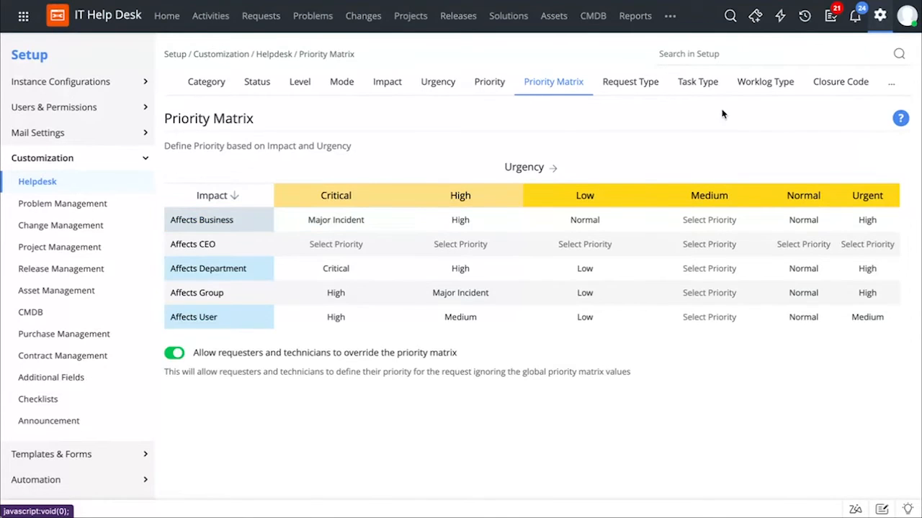
pyautogui.click(638, 88)
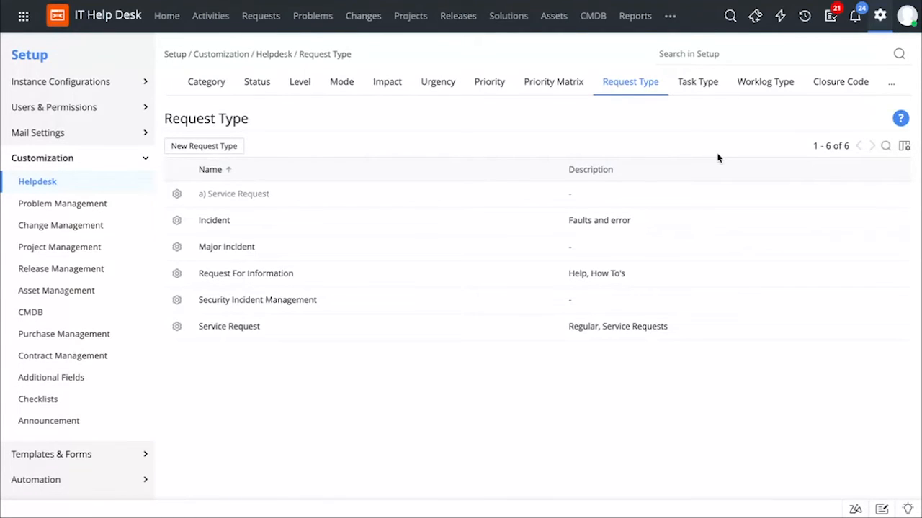
pyautogui.click(698, 92)
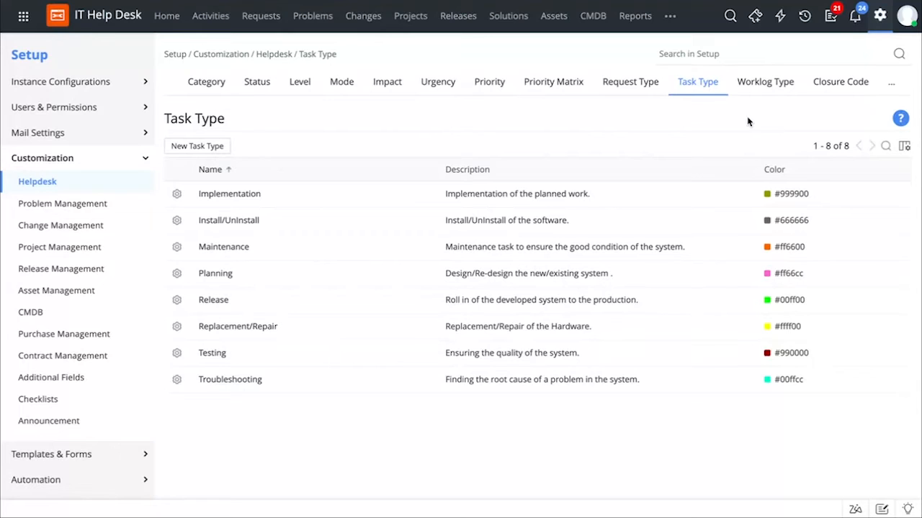
pyautogui.click(766, 92)
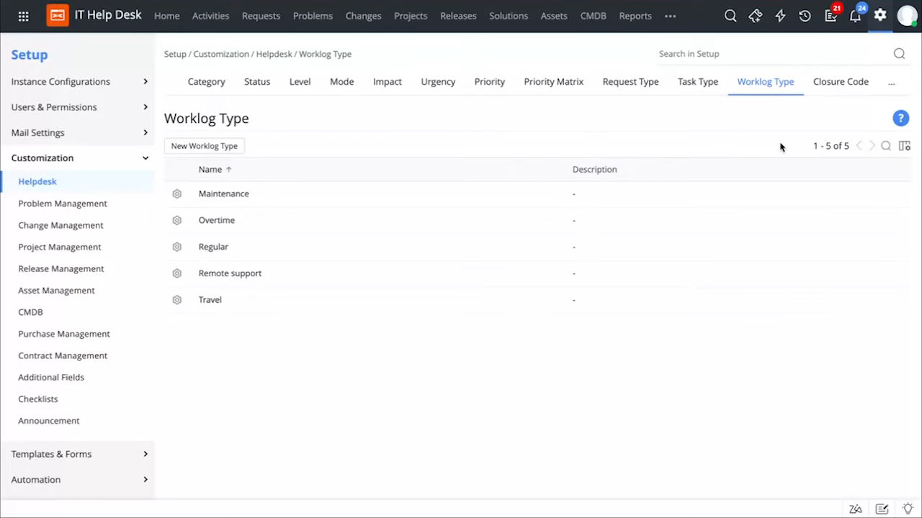
pyautogui.click(845, 90)
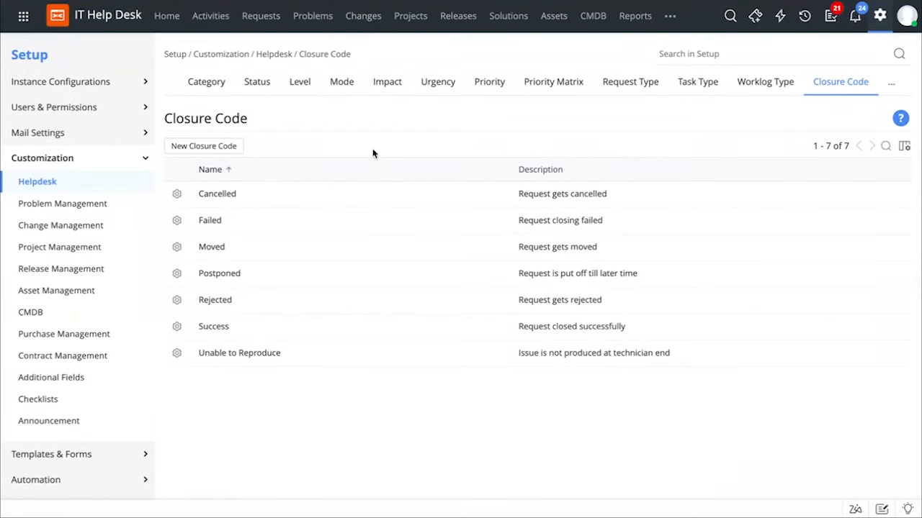
# Inspect the editable name and description of the Cancelled closure code, and close it by saving
pyautogui.click(177, 195)
pyautogui.click(187, 215)
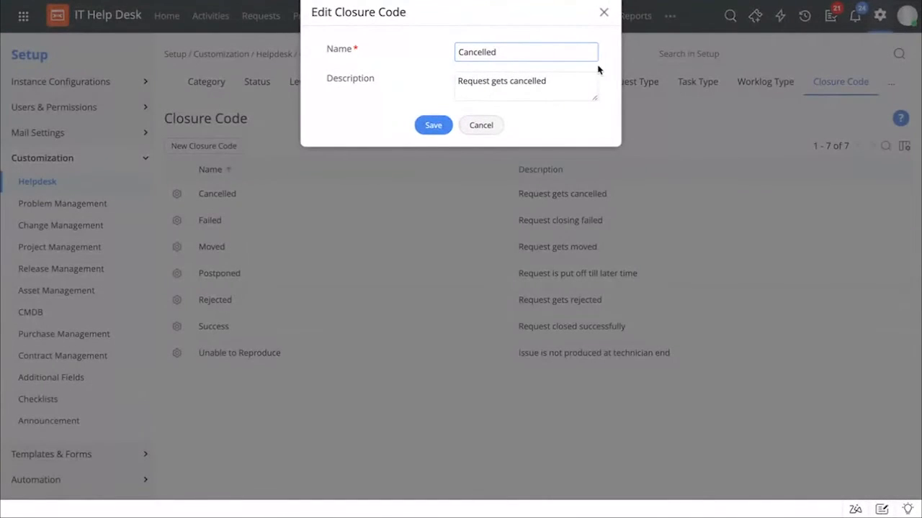
pyautogui.click(430, 127)
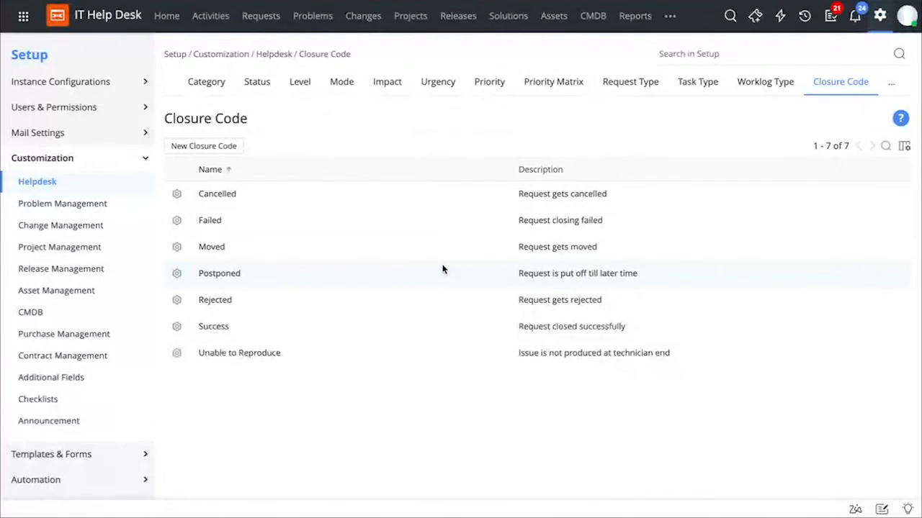
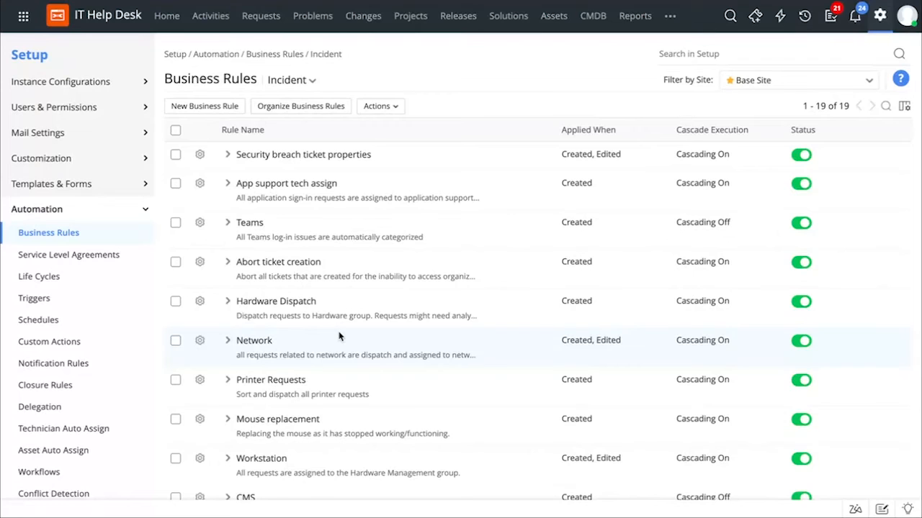
# Start a new incident business rule named "Application issues" and have it execute within operational hours
pyautogui.click(304, 84)
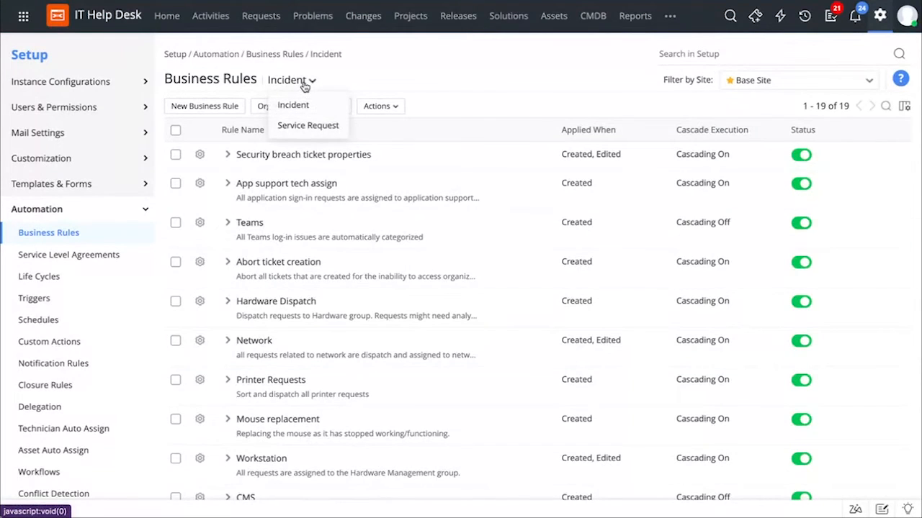
pyautogui.click(376, 77)
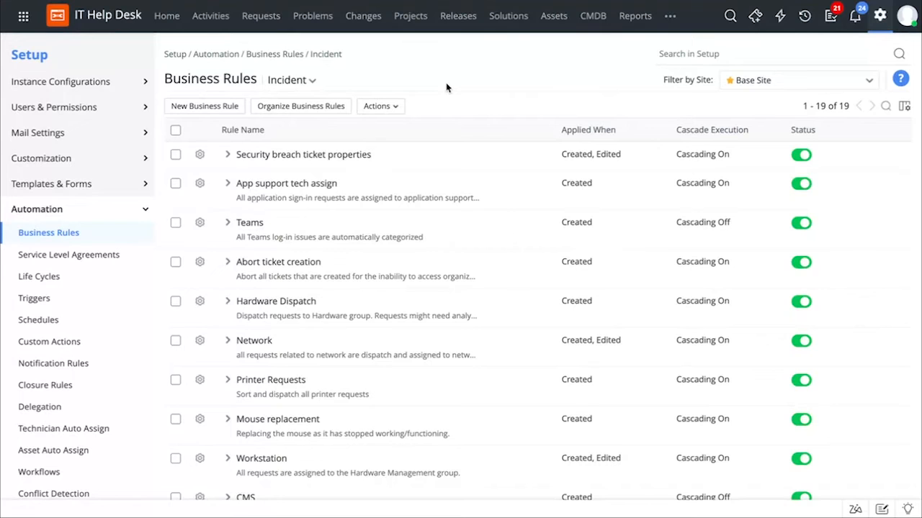
pyautogui.click(208, 110)
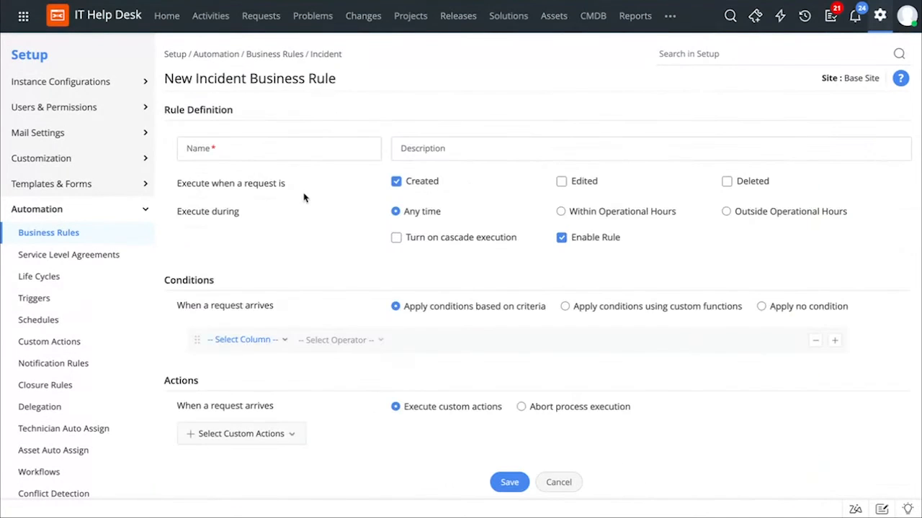
pyautogui.click(284, 151)
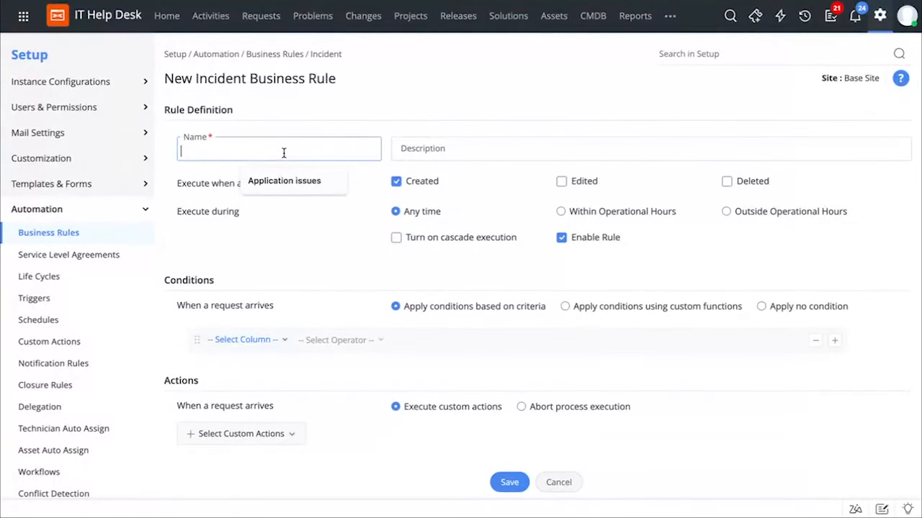
pyautogui.click(291, 189)
pyautogui.scroll(-2, 315, 260)
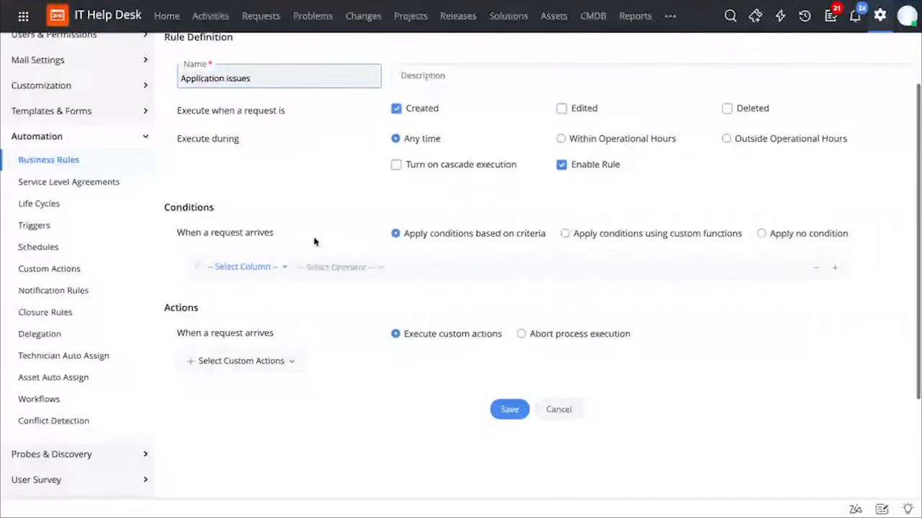
pyautogui.scroll(-1, 354, 232)
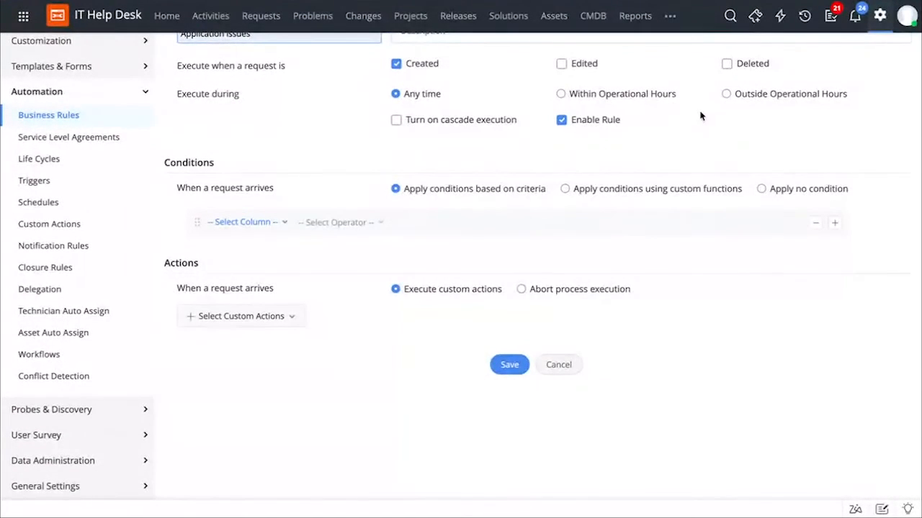
pyautogui.click(630, 97)
pyautogui.scroll(-1, 710, 345)
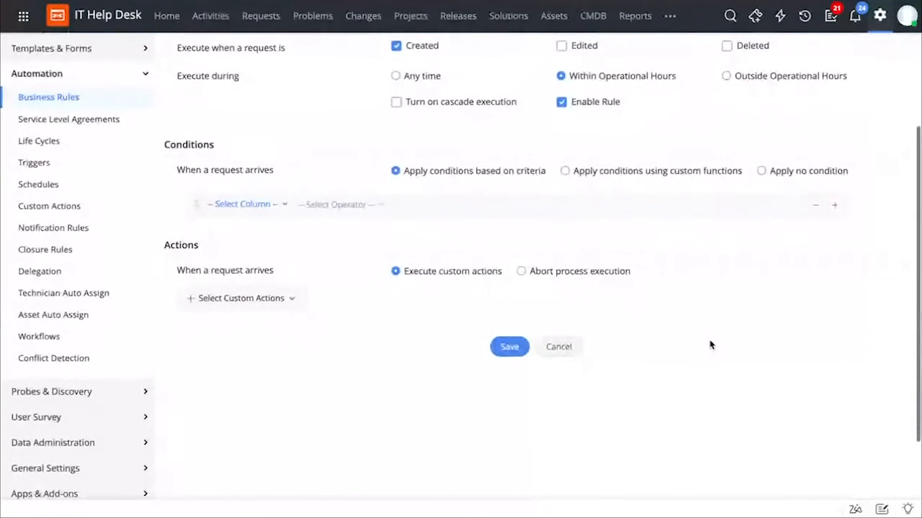
# Check the rule's available custom action types, and add the condition that Subject is "Application"
pyautogui.click(285, 298)
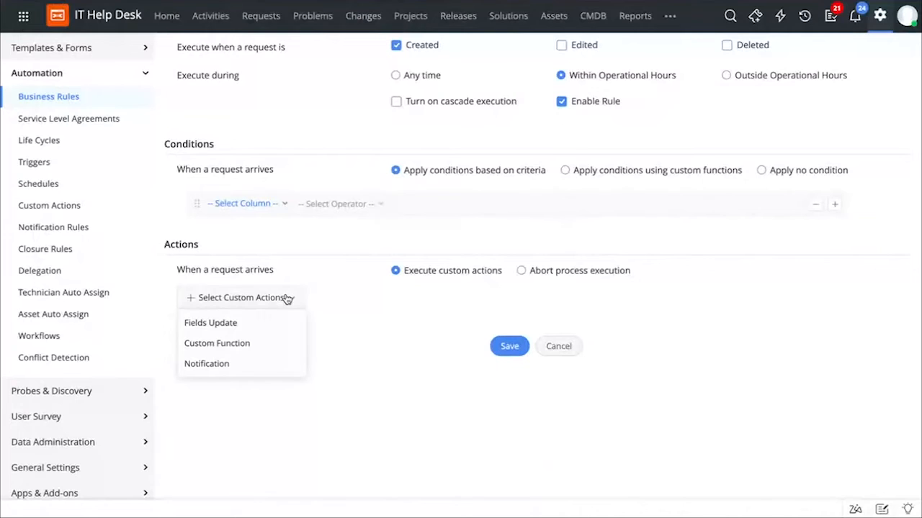
pyautogui.click(350, 329)
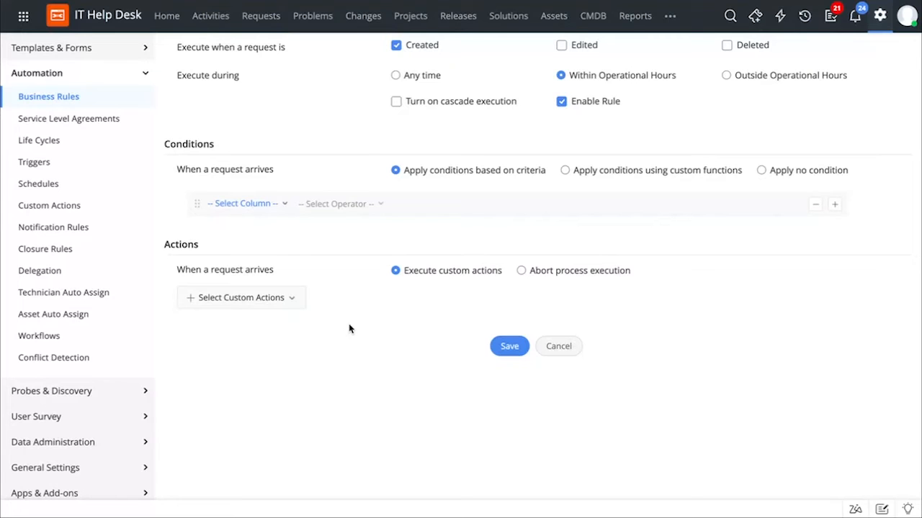
pyautogui.click(232, 206)
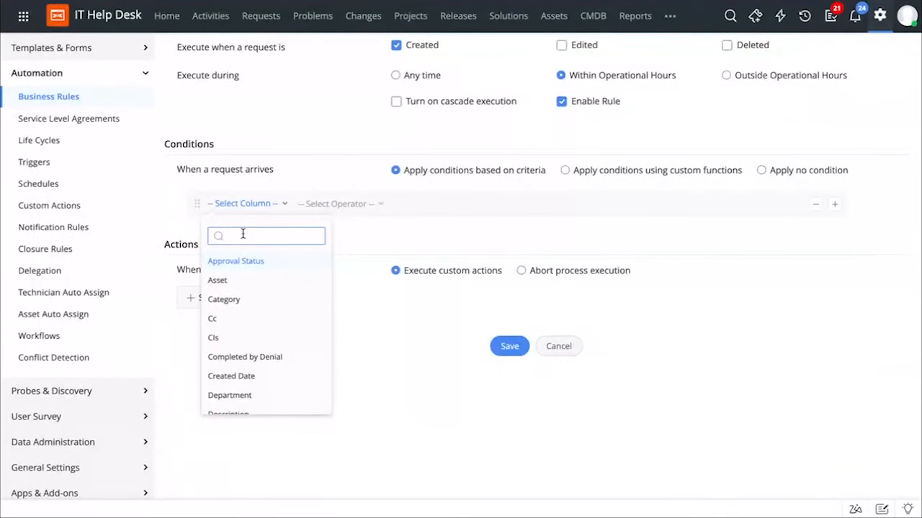
pyautogui.write('Su')
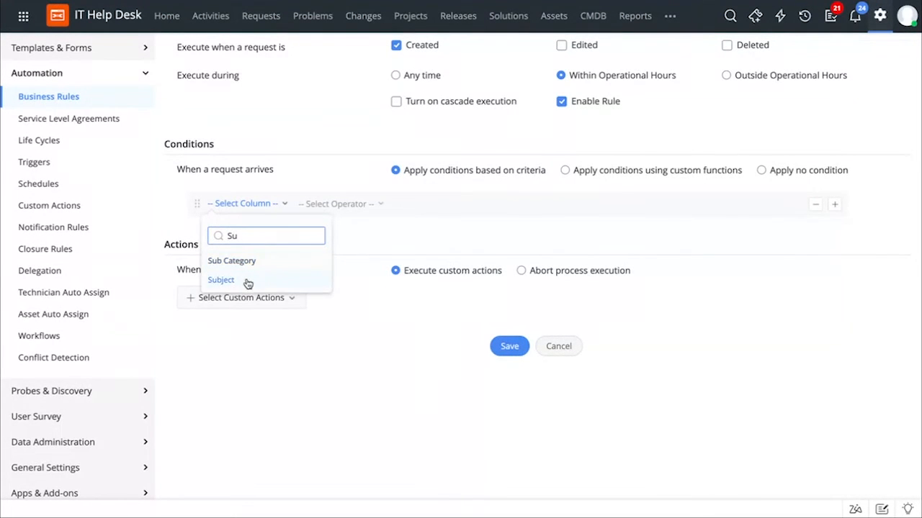
pyautogui.click(249, 282)
pyautogui.click(293, 258)
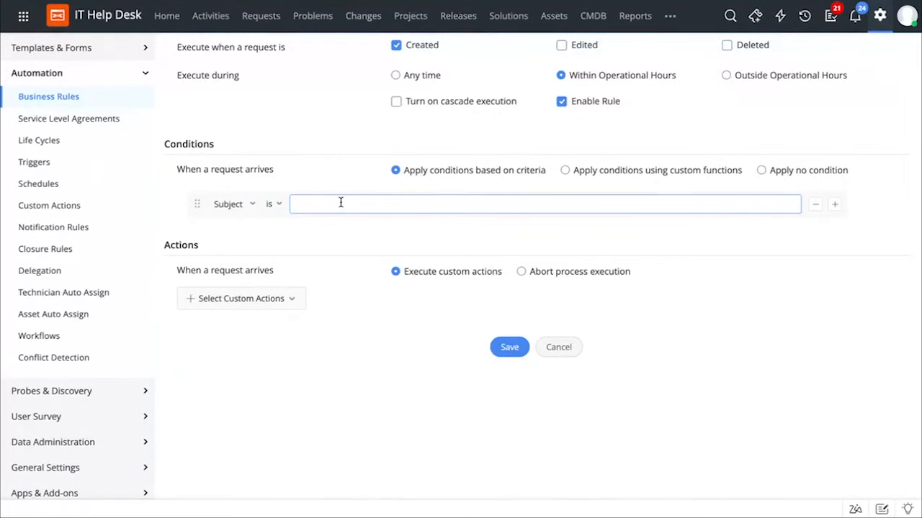
pyautogui.write('Application')
# Add a Fields Update action that sets Template to "Unable to access application", and check which other custom action types are available
pyautogui.click(276, 306)
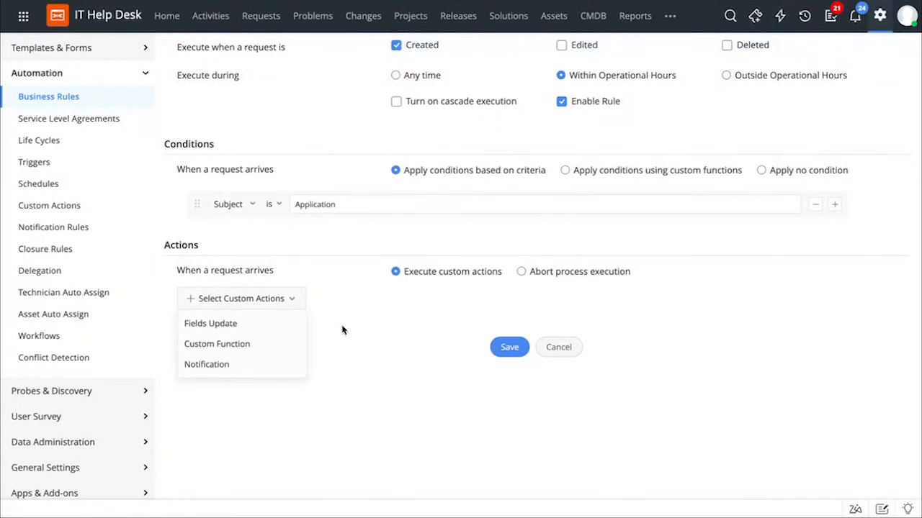
pyautogui.click(237, 327)
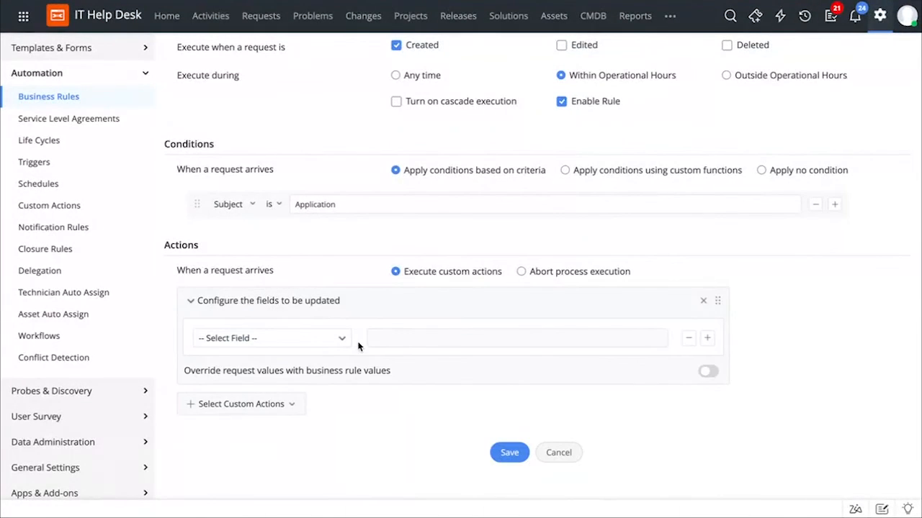
pyautogui.click(311, 345)
pyautogui.write('tem')
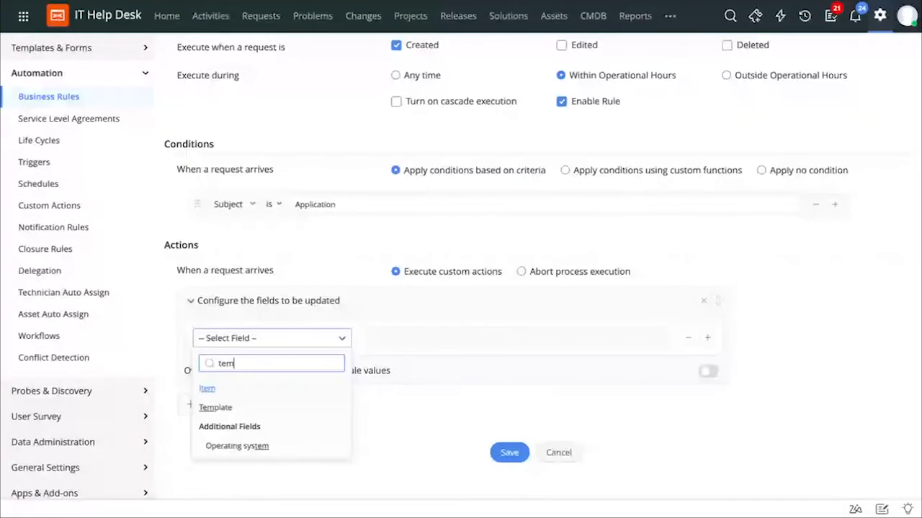
pyautogui.click(319, 406)
pyautogui.click(422, 339)
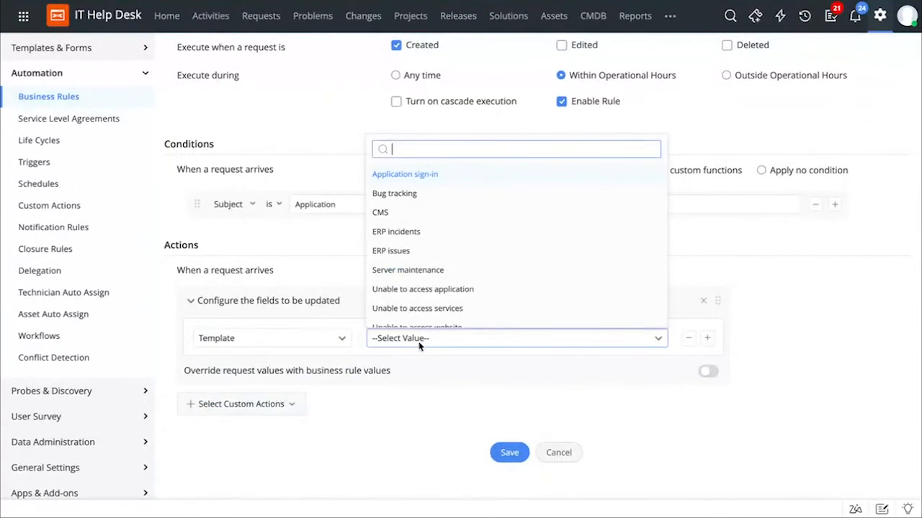
pyautogui.write('app')
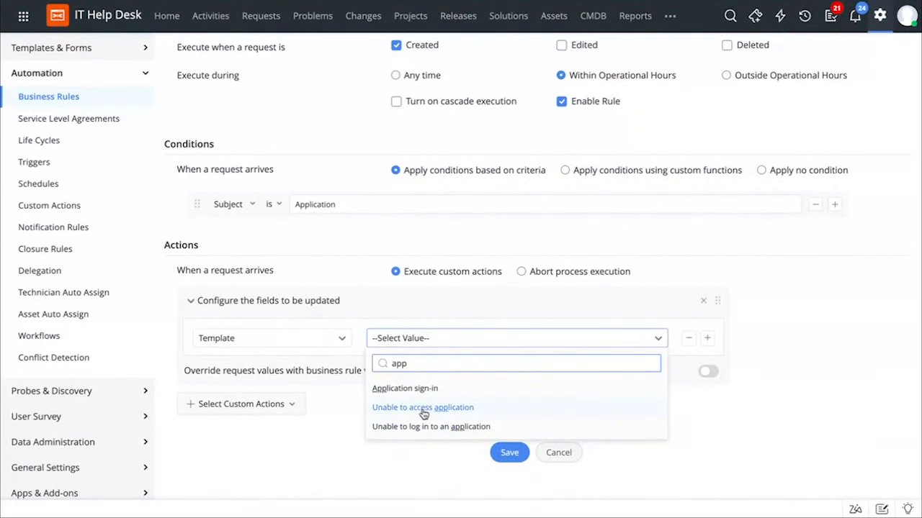
pyautogui.click(421, 409)
pyautogui.click(365, 423)
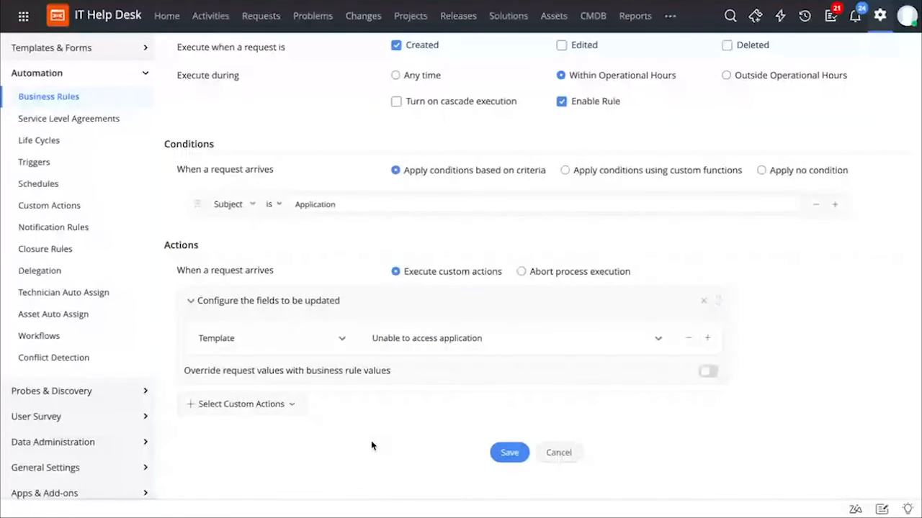
pyautogui.click(274, 406)
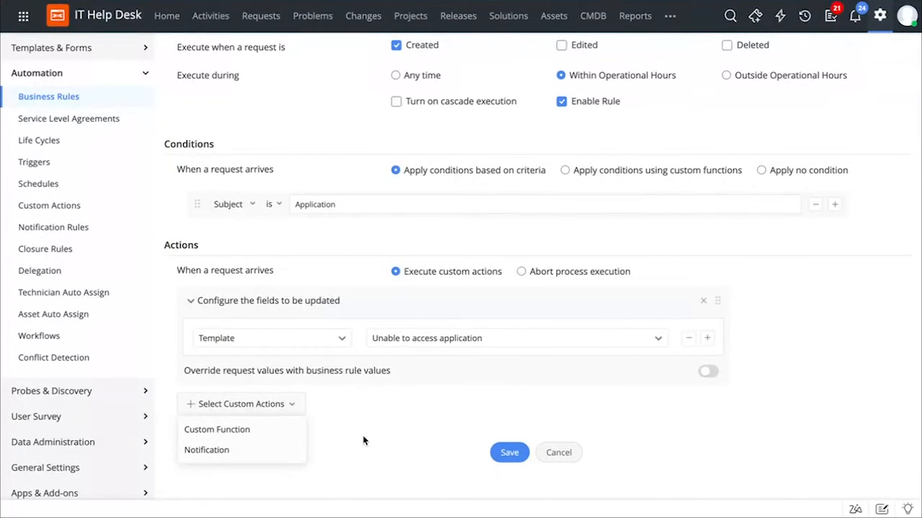
pyautogui.click(364, 440)
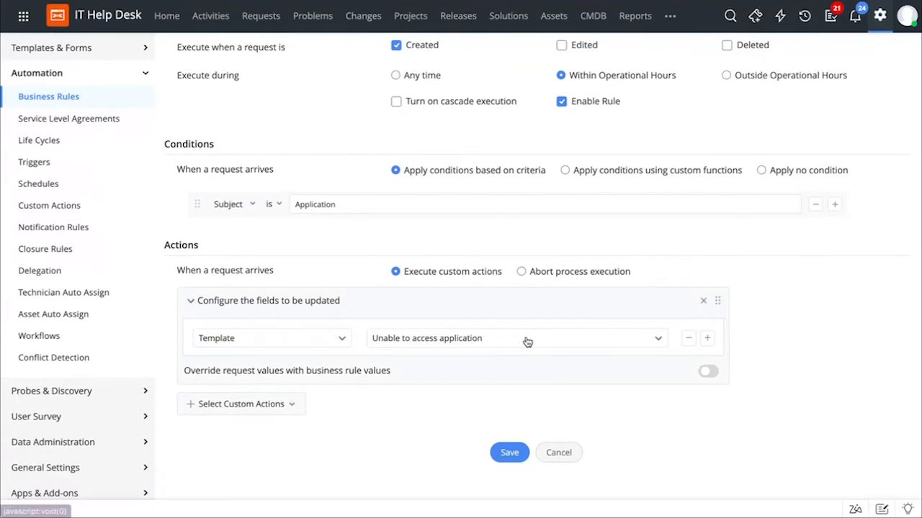
# Set the rule to abort process execution with the custom abort message "We're working on issue."
pyautogui.click(522, 272)
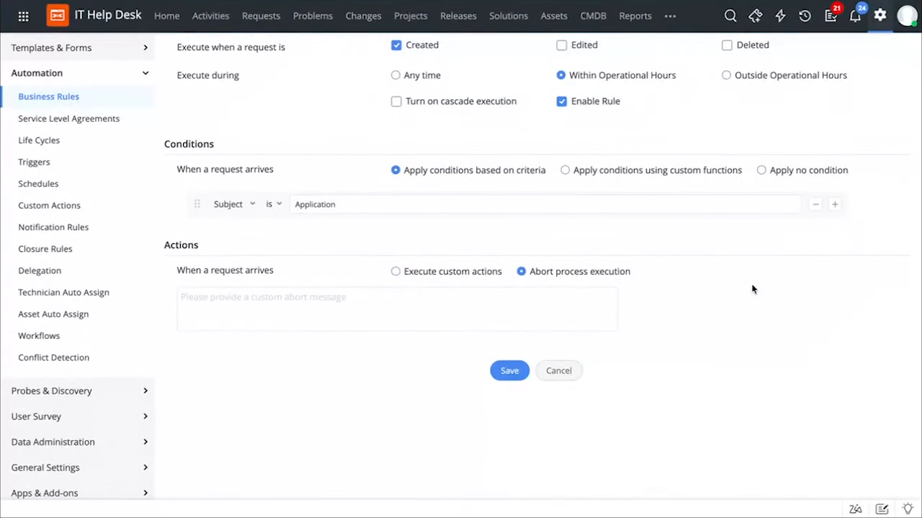
pyautogui.scroll(2, 752, 290)
pyautogui.scroll(-1, 753, 290)
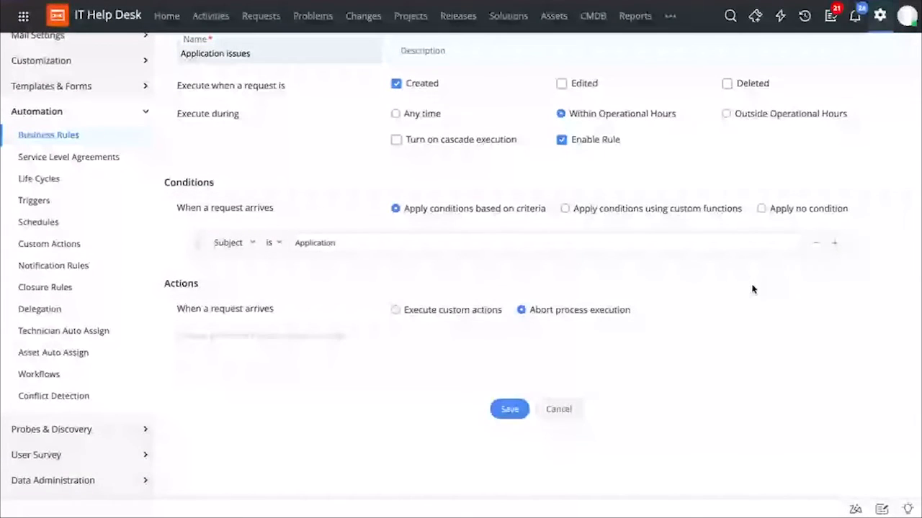
pyautogui.click(379, 354)
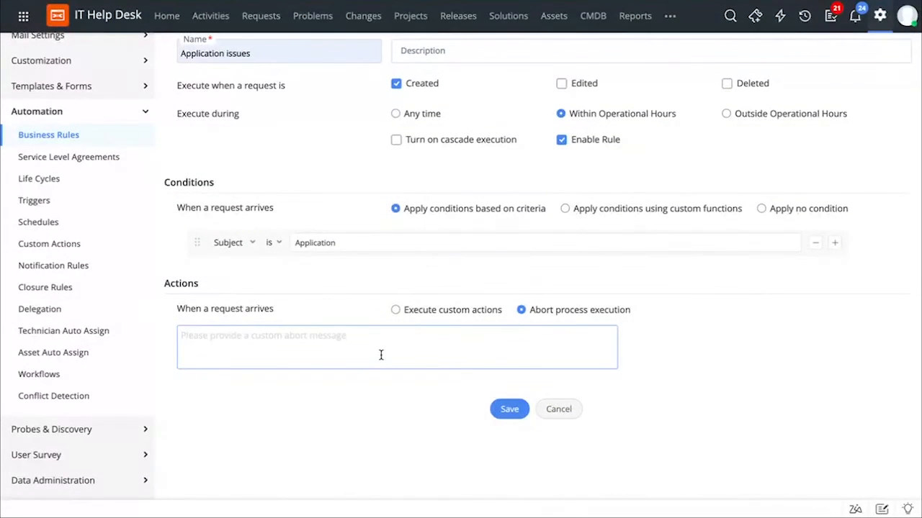
pyautogui.write('W')
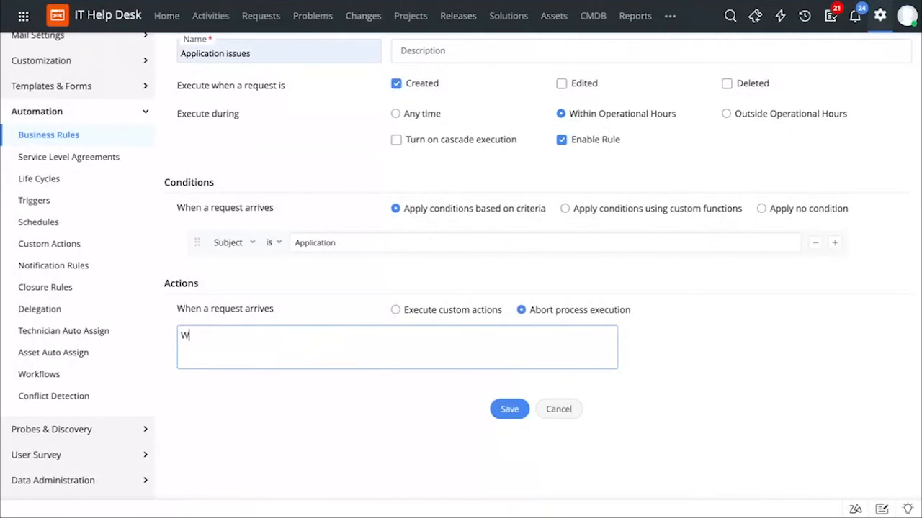
pyautogui.write("e're weoking in")
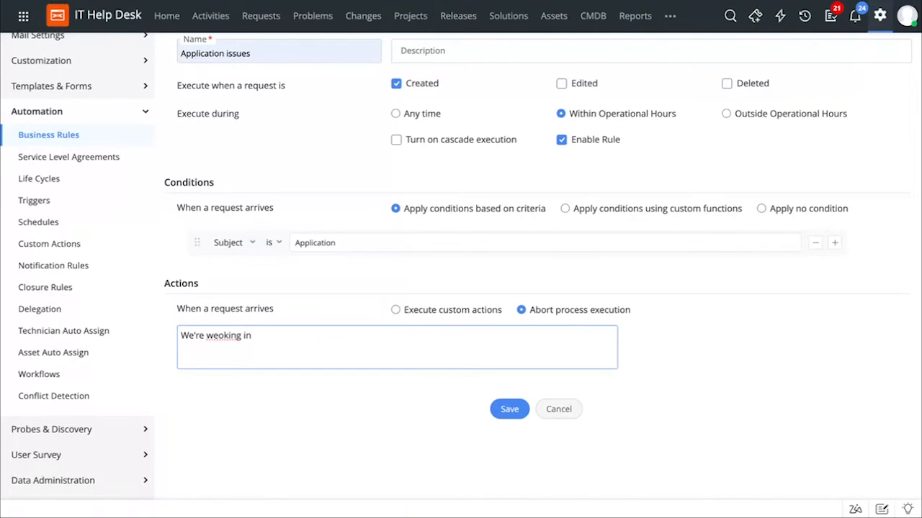
pyautogui.press('BackSpace')
pyautogui.press('BackSpace')
pyautogui.press('BackSpace')
pyautogui.press('BackSpace')
pyautogui.press('BackSpace')
pyautogui.press('BackSpace')
pyautogui.press('BackSpace')
pyautogui.press('BackSpace')
pyautogui.press('BackSpace')
pyautogui.write('orking')
pyautogui.write('on issue.')
pyautogui.scroll(3, 401, 324)
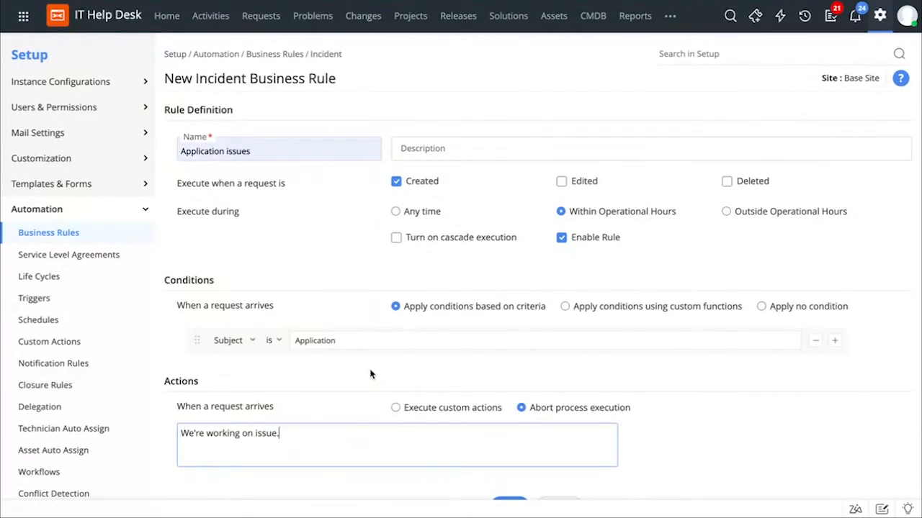
# Start a new incident service level agreement for the Base Site and name it "Application SLA"
pyautogui.click(114, 256)
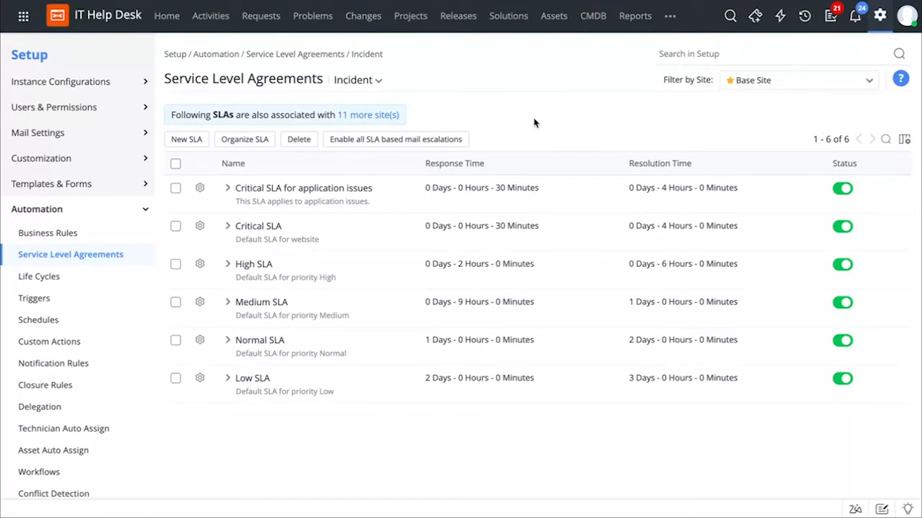
pyautogui.click(376, 82)
pyautogui.click(187, 139)
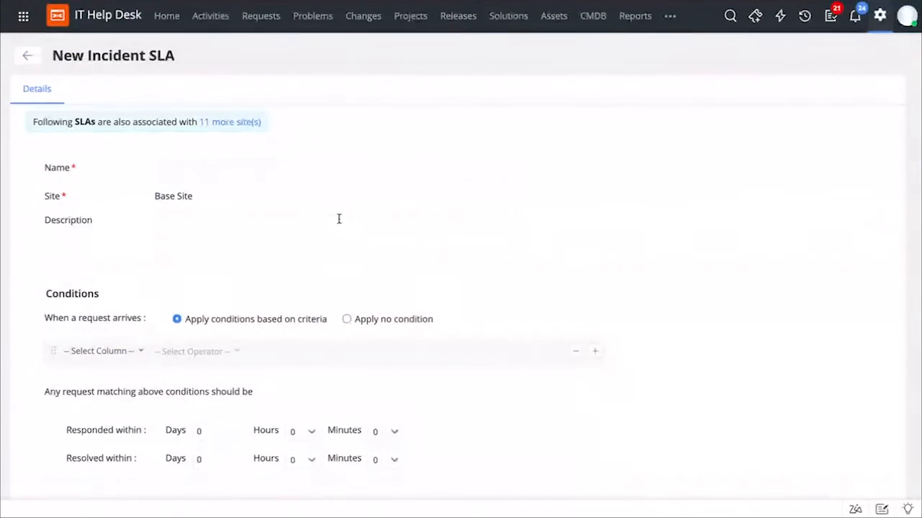
pyautogui.click(325, 171)
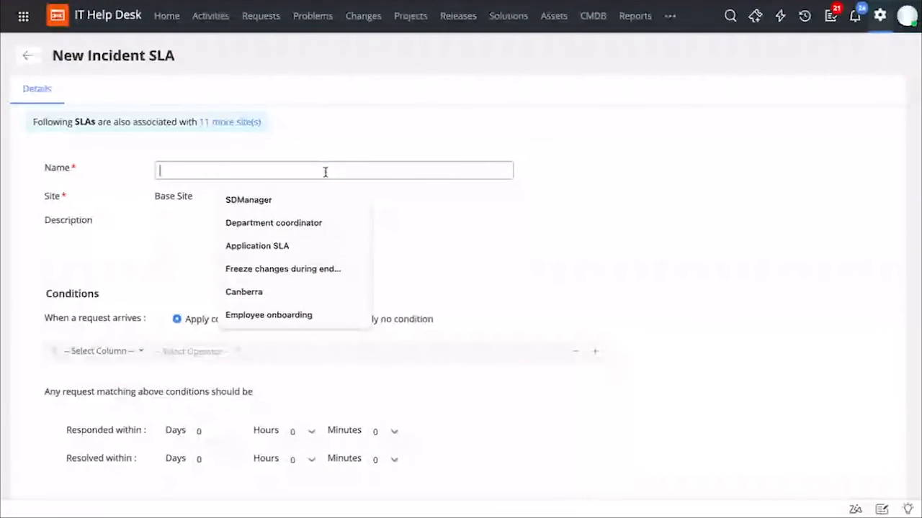
pyautogui.click(291, 242)
# Add the SLA condition that Priority is Critical
pyautogui.scroll(-3, 414, 278)
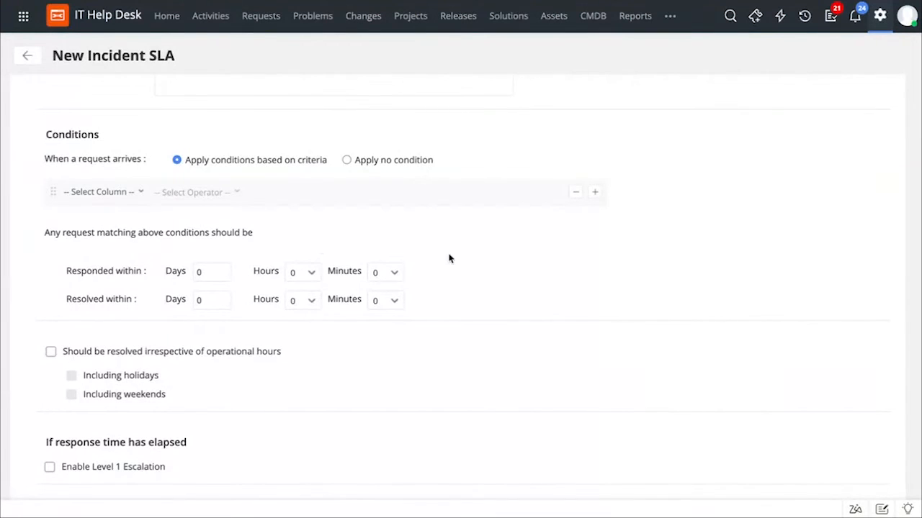
pyautogui.click(131, 193)
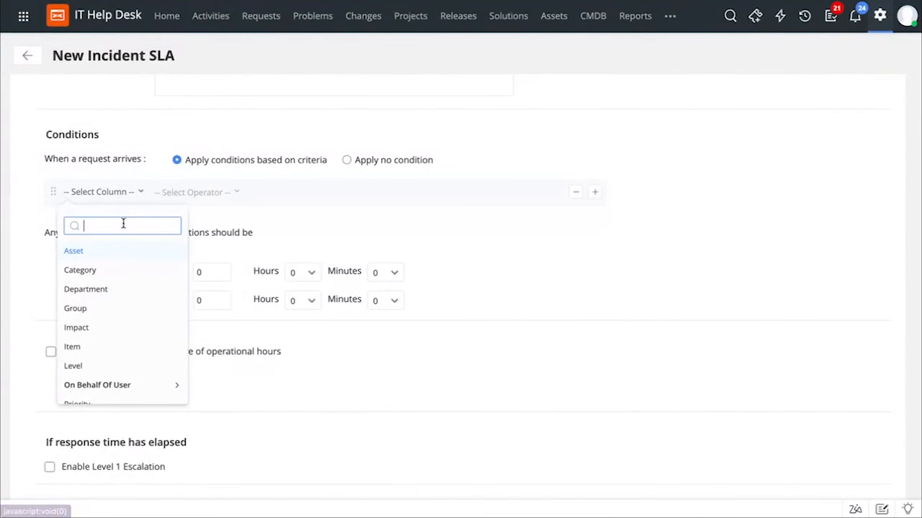
pyautogui.write('pri')
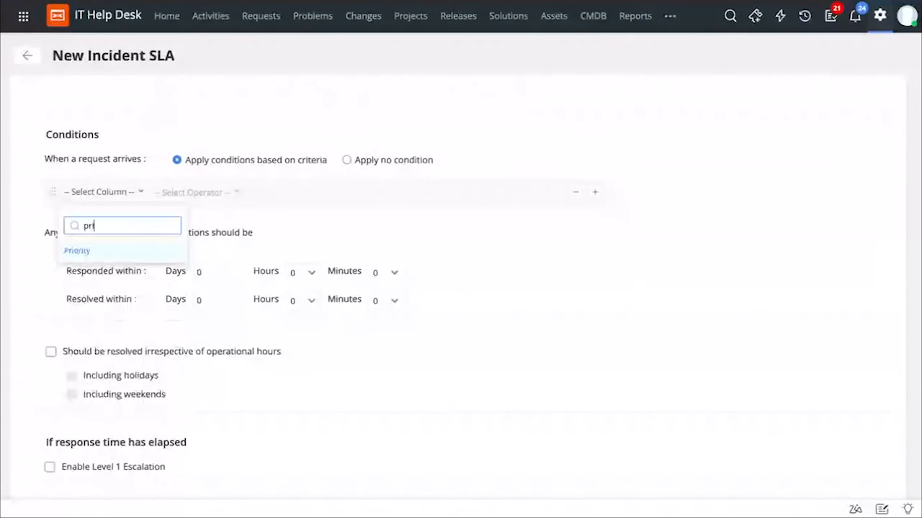
pyautogui.click(109, 255)
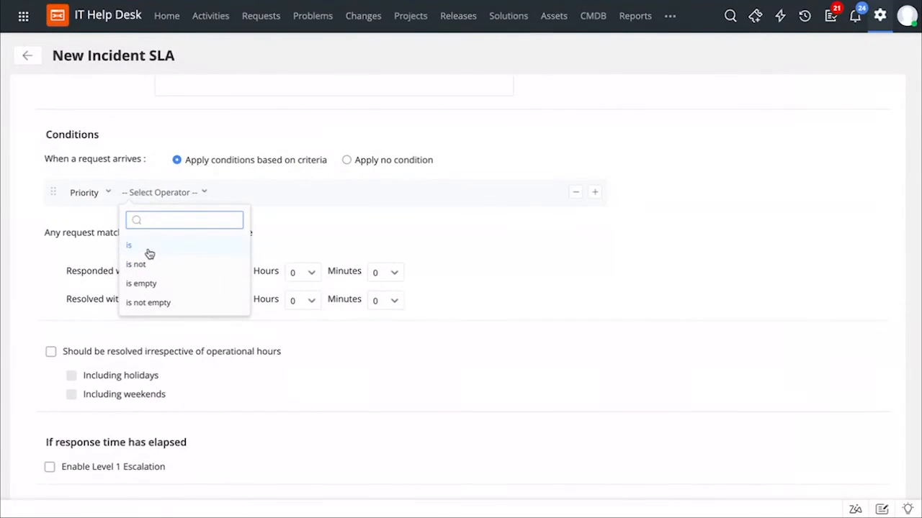
pyautogui.click(148, 247)
pyautogui.click(165, 215)
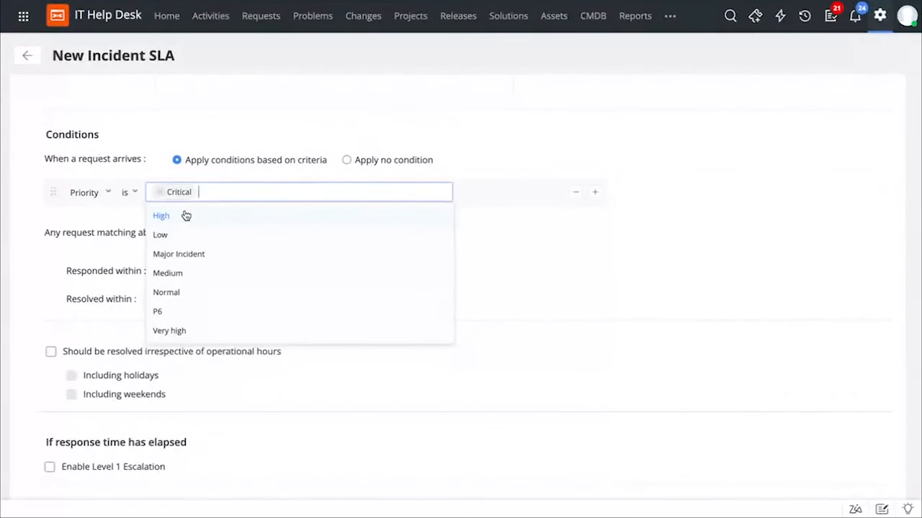
pyautogui.click(587, 273)
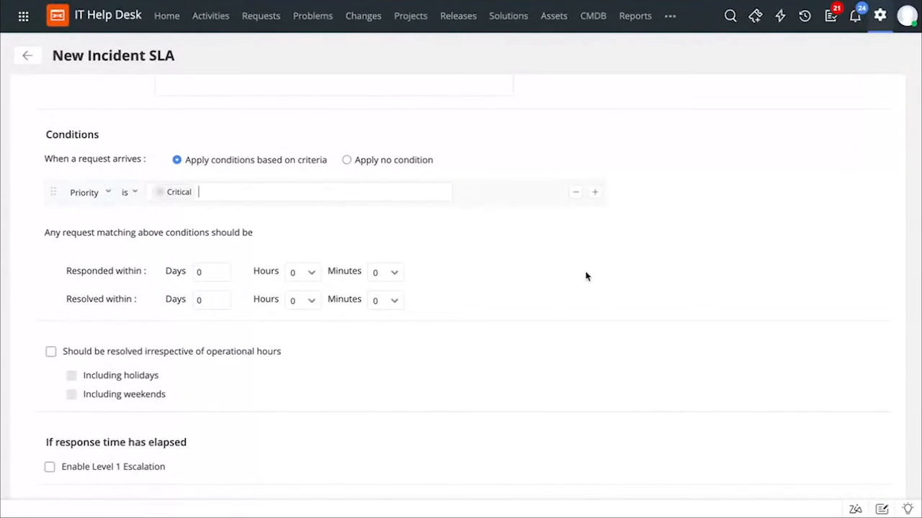
# Require matching requests to be responded to within 1 hour and resolved within 2 days
pyautogui.scroll(-1, 555, 300)
pyautogui.scroll(-1, 555, 300)
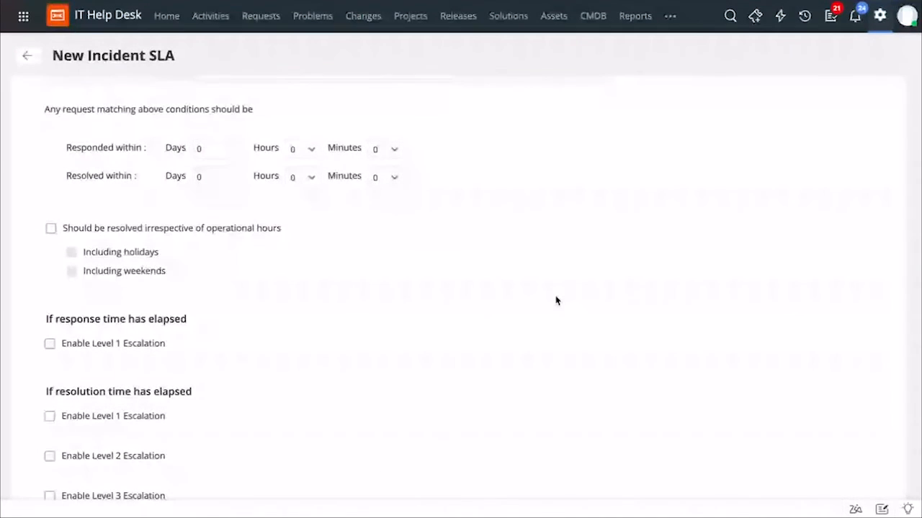
pyautogui.click(305, 152)
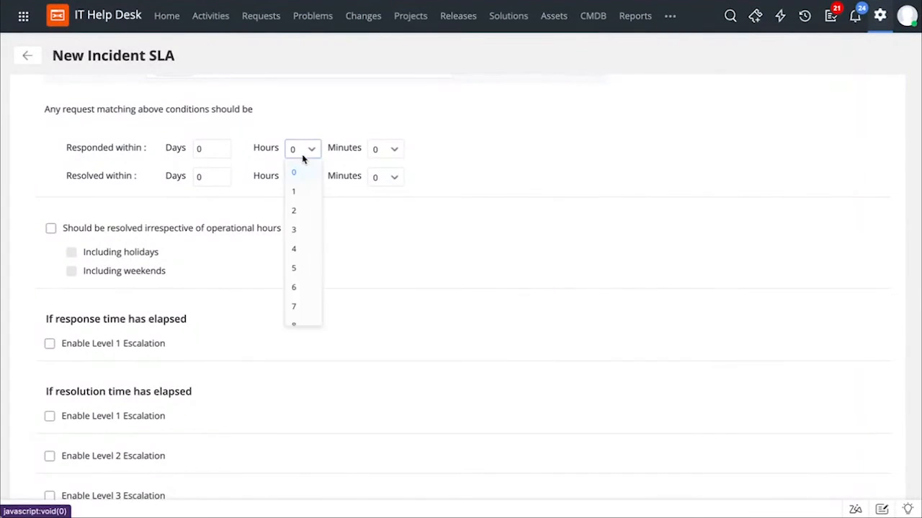
pyautogui.click(306, 193)
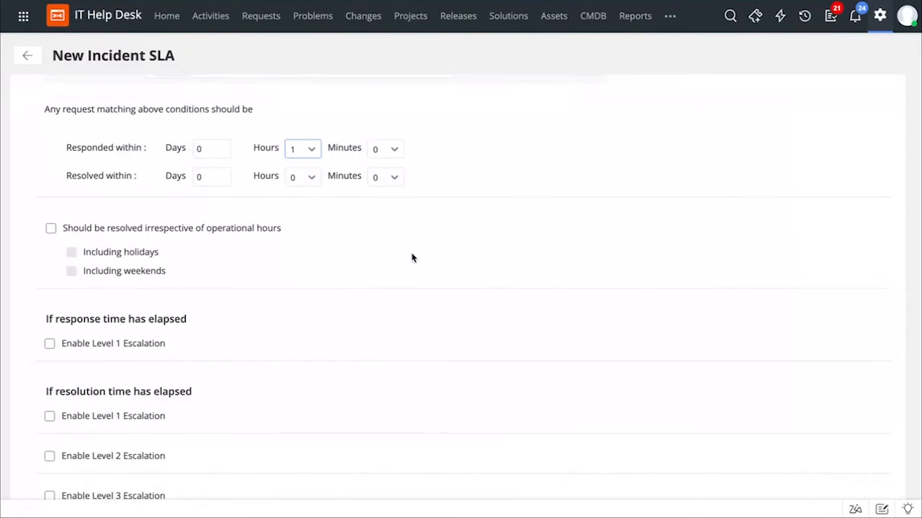
pyautogui.click(208, 177)
pyautogui.press('BackSpace')
pyautogui.write('2')
# Make the SLA resolve requests irrespective of operational hours, including holidays and weekends
pyautogui.scroll(-3, 331, 323)
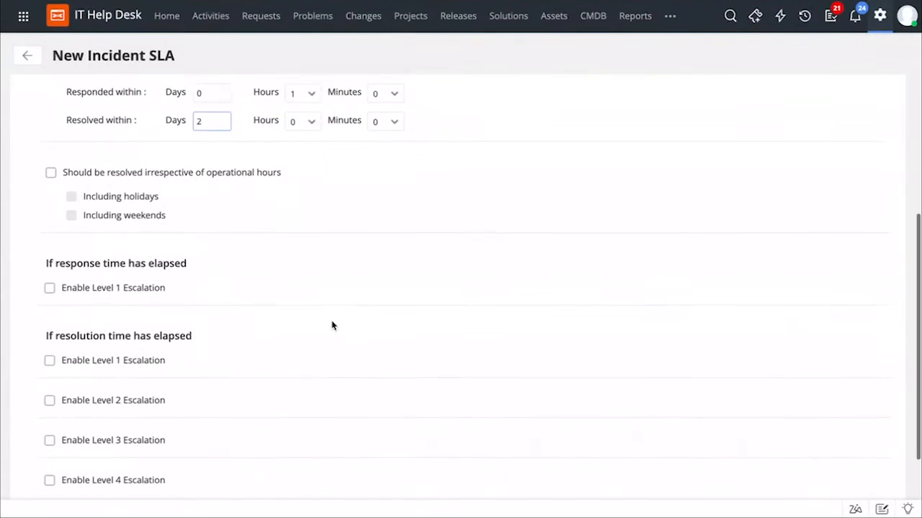
pyautogui.click(51, 124)
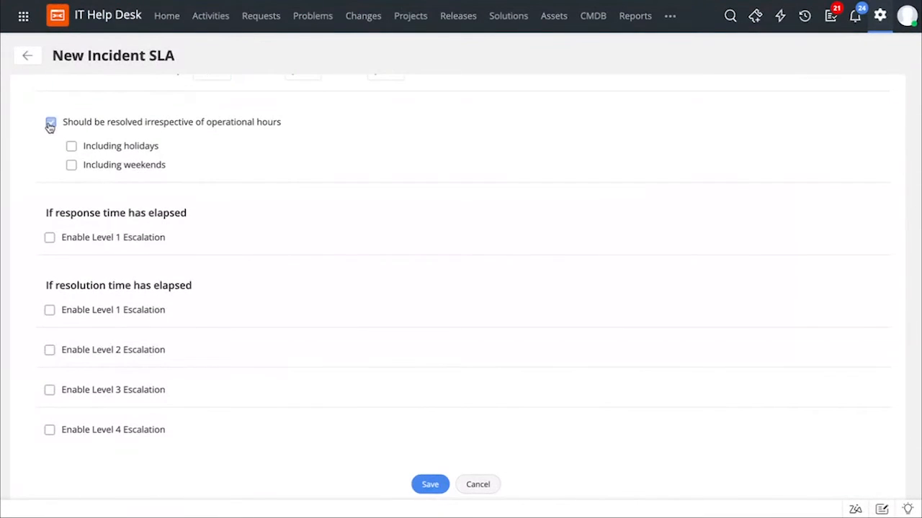
pyautogui.click(147, 150)
pyautogui.click(147, 168)
# Enable Level 1 Escalation for elapsed response time, keeping Escalate After, and escalate to the technician entry $Ticket Owner
pyautogui.scroll(-1, 348, 348)
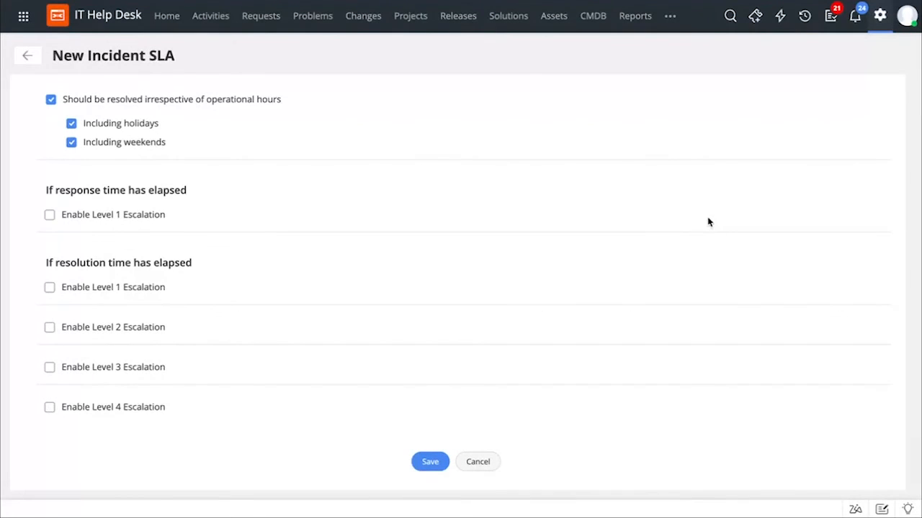
pyautogui.click(49, 215)
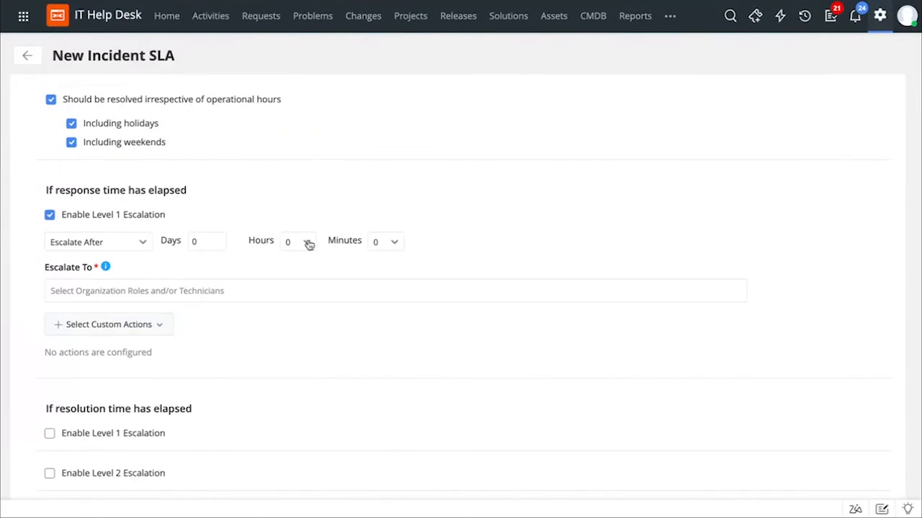
pyautogui.scroll(-2, 310, 242)
pyautogui.click(107, 202)
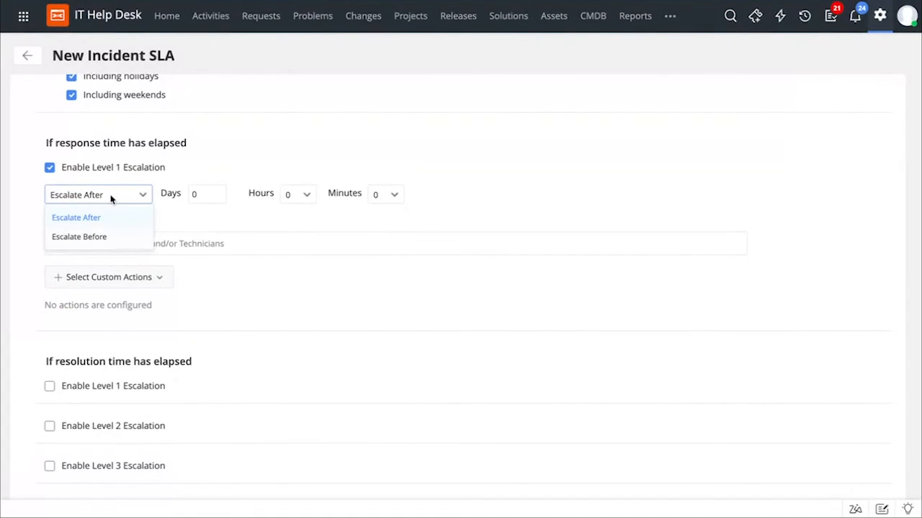
pyautogui.click(188, 228)
pyautogui.click(185, 254)
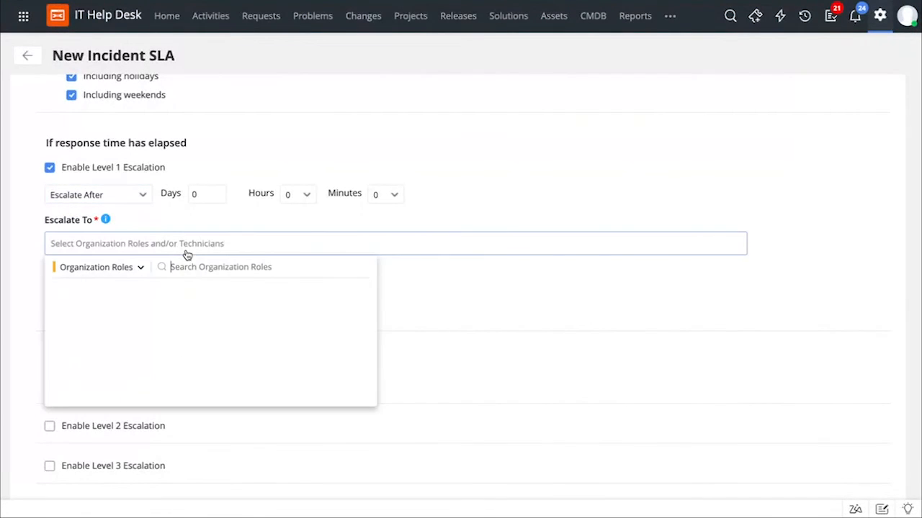
pyautogui.click(117, 271)
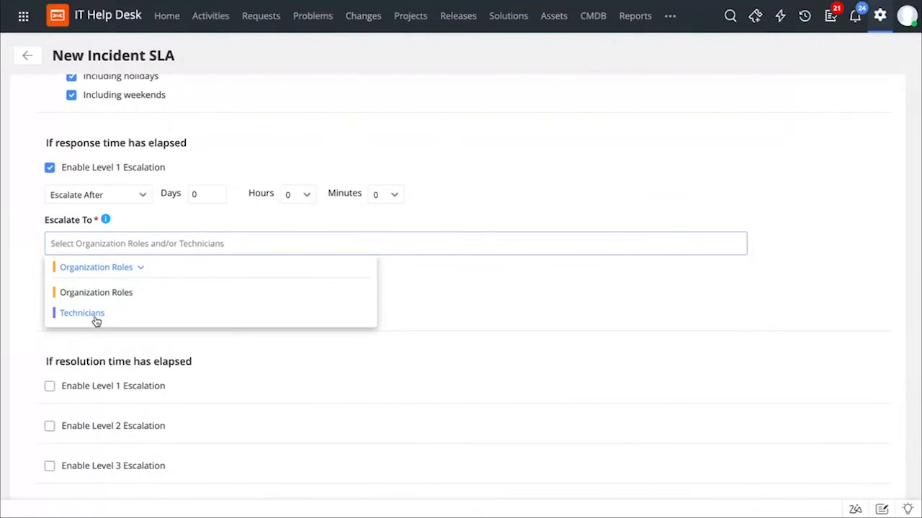
pyautogui.click(94, 317)
pyautogui.click(103, 294)
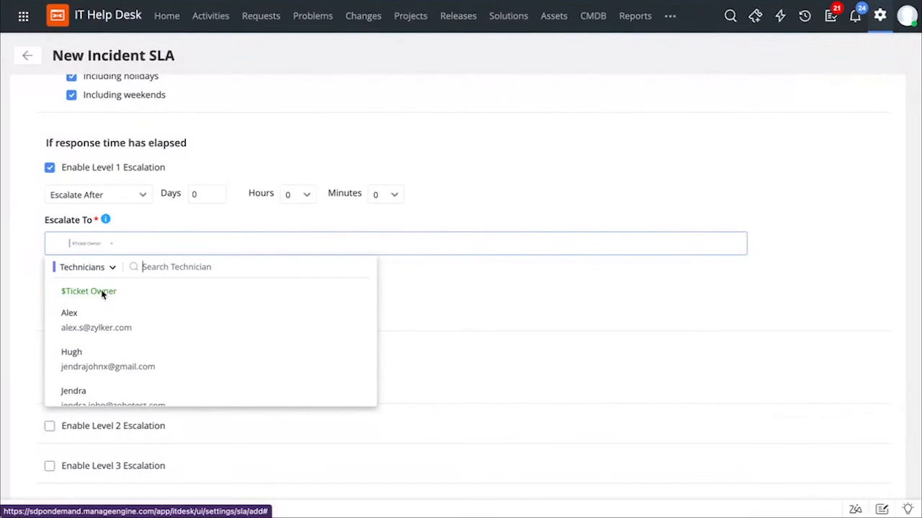
pyautogui.click(454, 301)
pyautogui.scroll(-1, 346, 281)
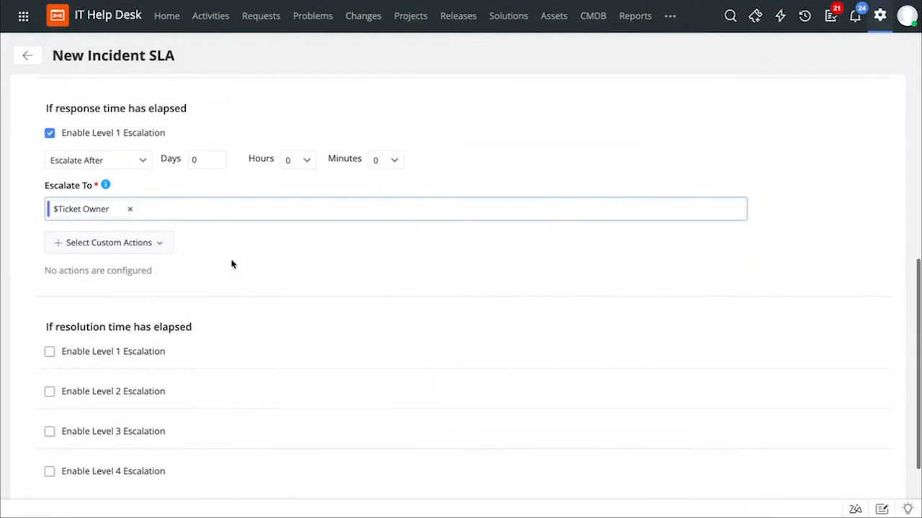
# Add a Field Update action to the Level 1 response escalation that sets Technician to the chosen technician
pyautogui.click(144, 249)
pyautogui.scroll(-1, 284, 251)
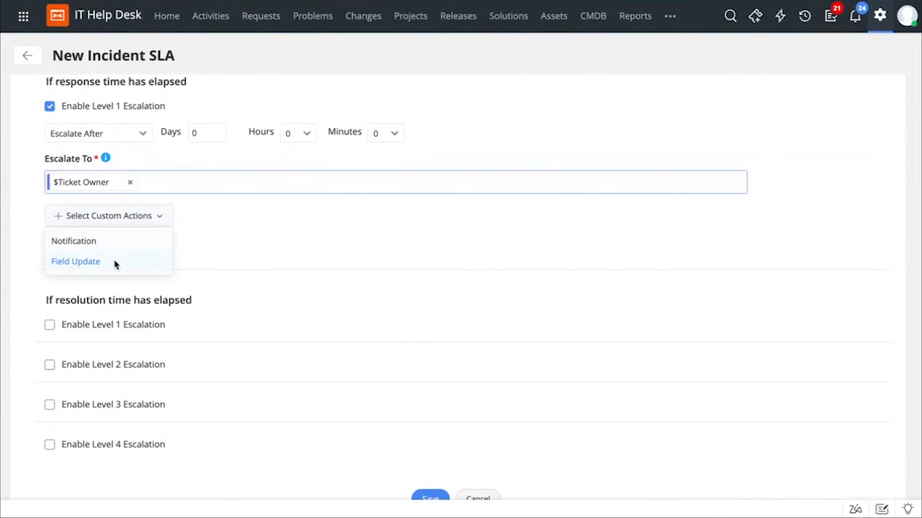
pyautogui.click(76, 262)
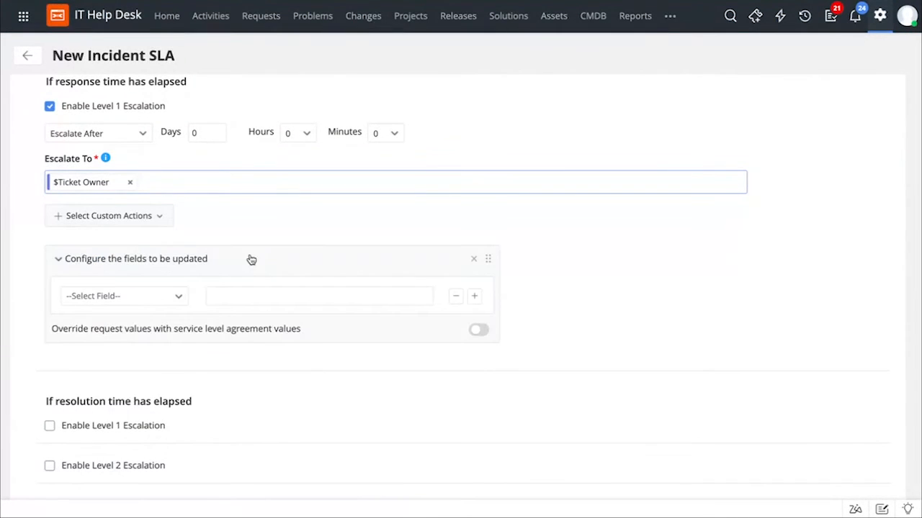
pyautogui.click(123, 301)
pyautogui.write('tech')
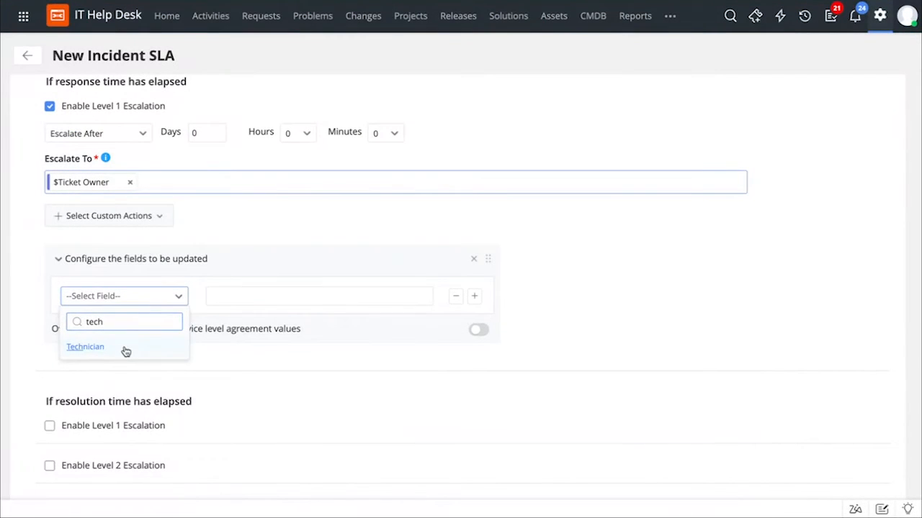
pyautogui.click(86, 346)
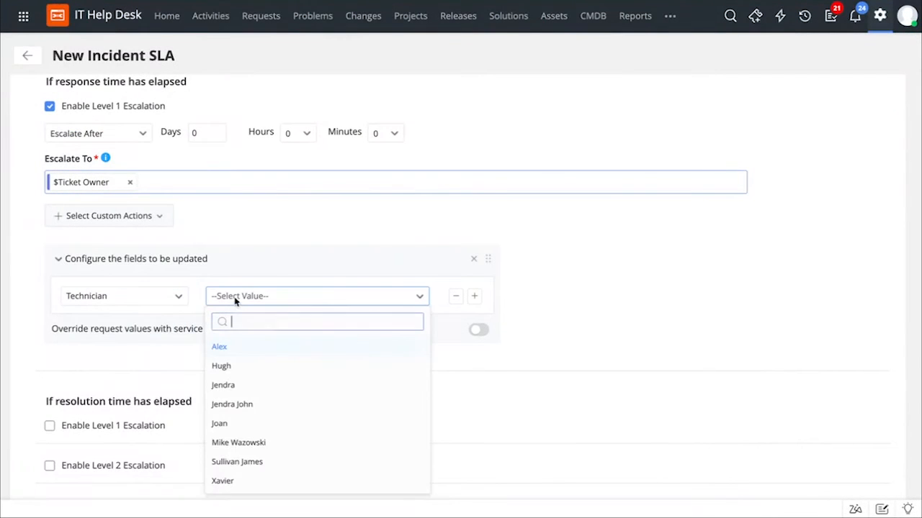
pyautogui.click(250, 389)
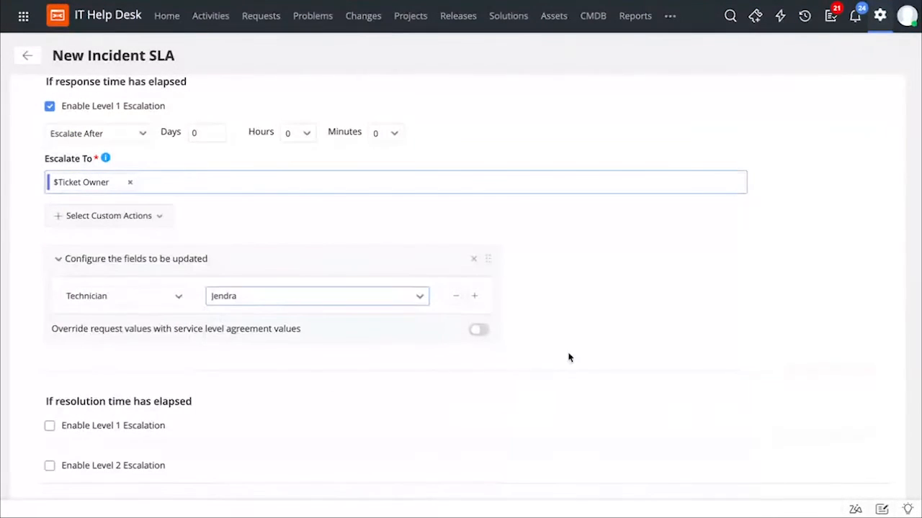
# Discard the new incident SLA and switch the Service Level Agreements list to Service Request
pyautogui.scroll(-3, 508, 404)
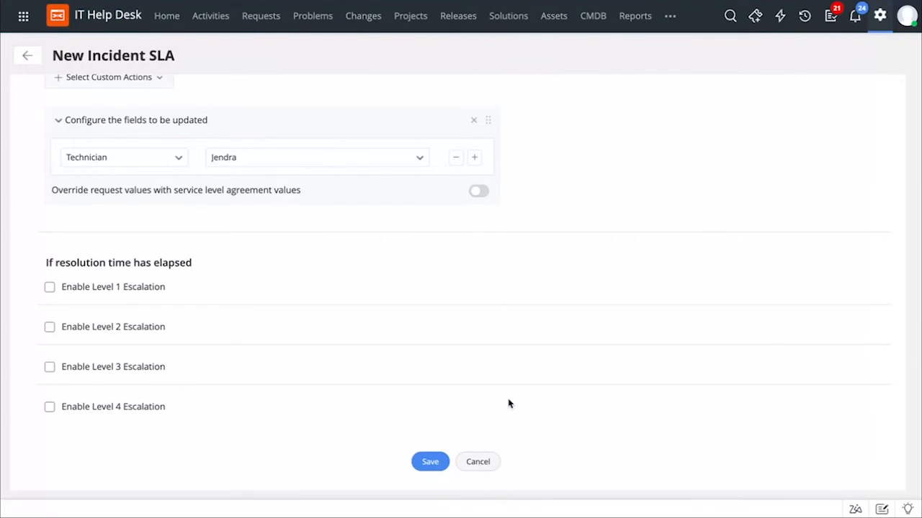
pyautogui.click(483, 465)
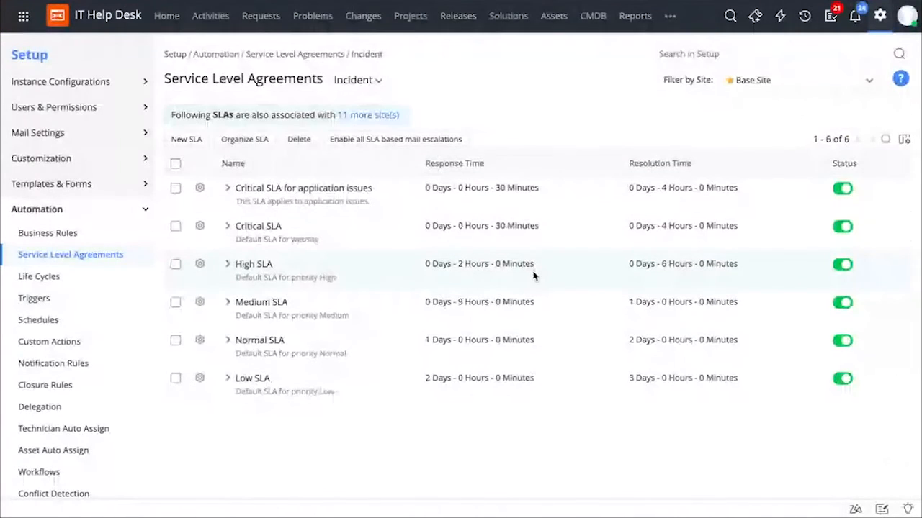
pyautogui.click(360, 81)
pyautogui.click(374, 126)
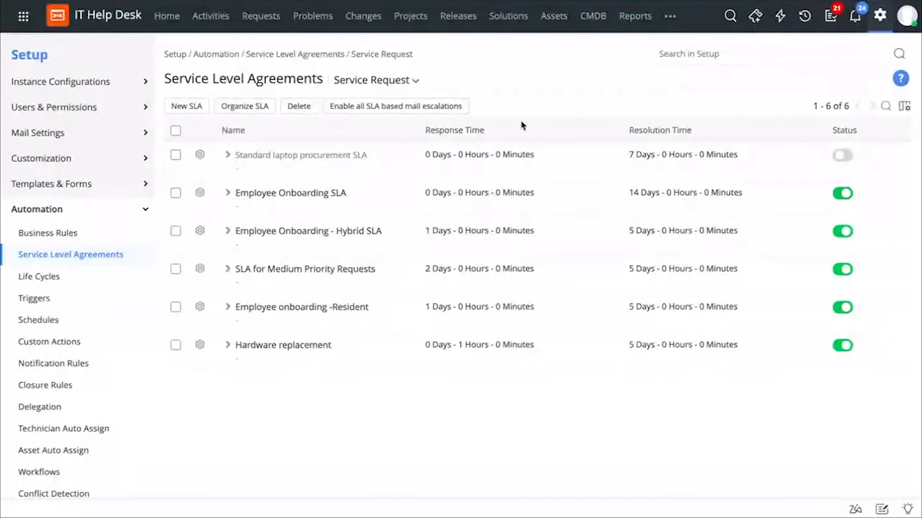
# Open the Employee Onboarding SLA for editing and view its associated templates
pyautogui.click(202, 199)
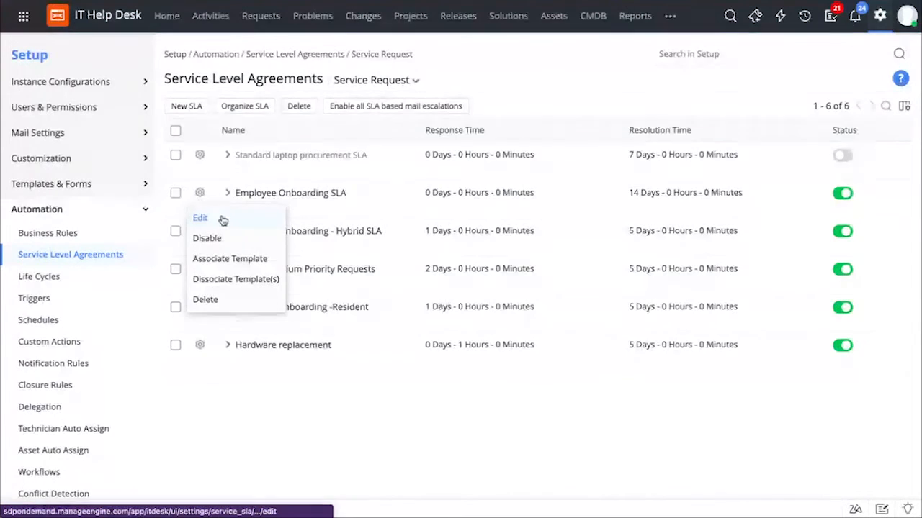
pyautogui.click(223, 220)
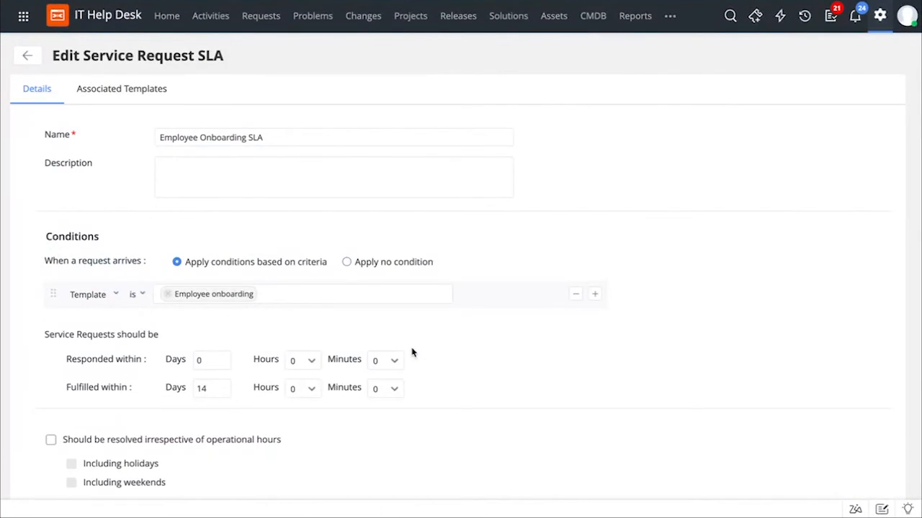
pyautogui.click(126, 90)
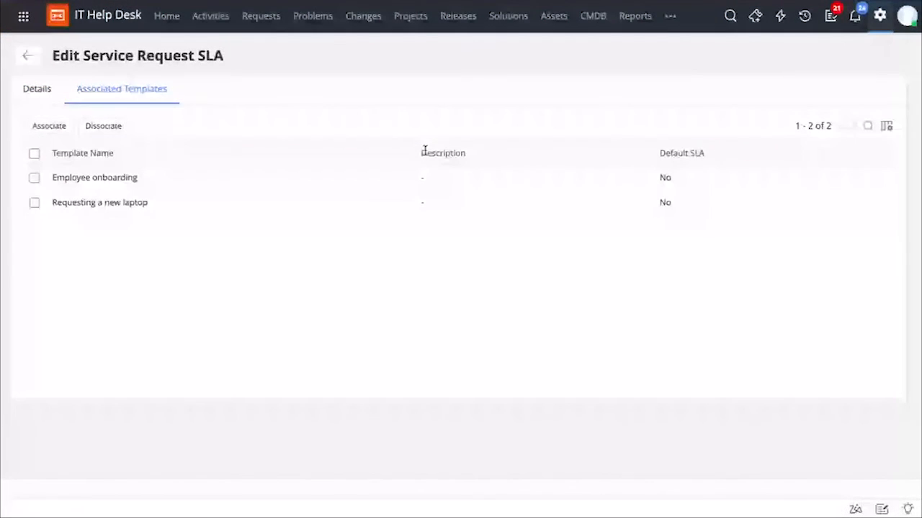
# Try out the SLA's template association options, including the default SLA setting and visibility to the Managers user group, without saving
pyautogui.click(64, 127)
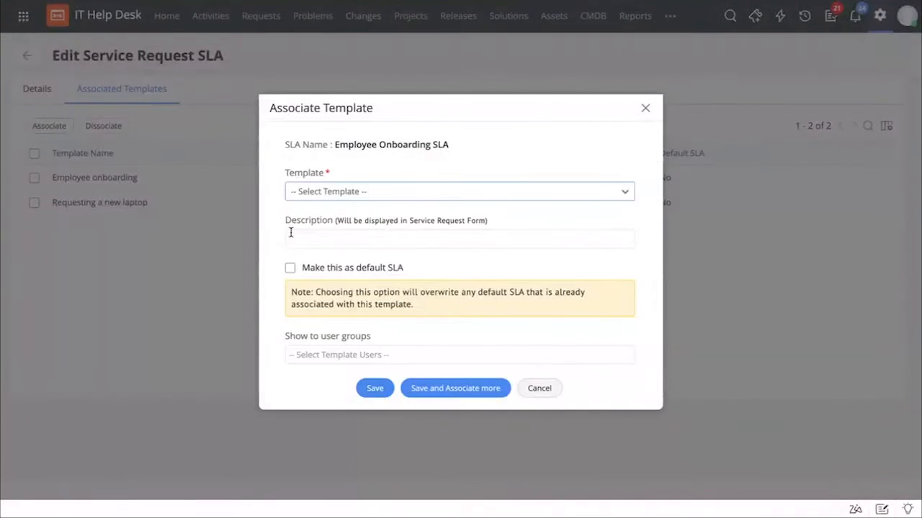
pyautogui.click(340, 196)
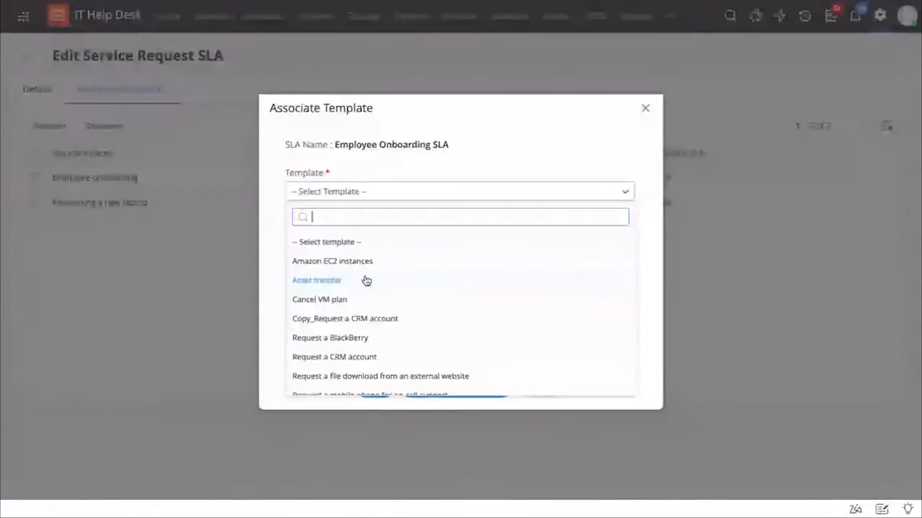
pyautogui.click(468, 150)
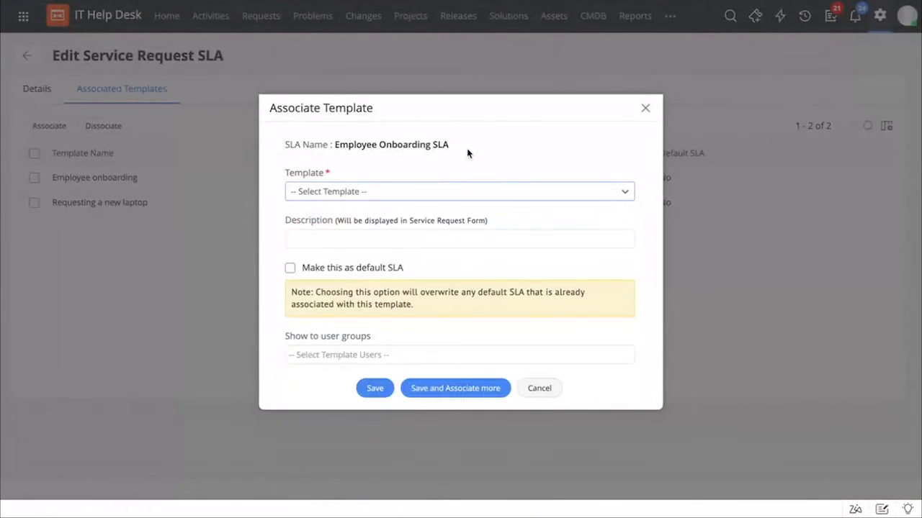
pyautogui.click(290, 269)
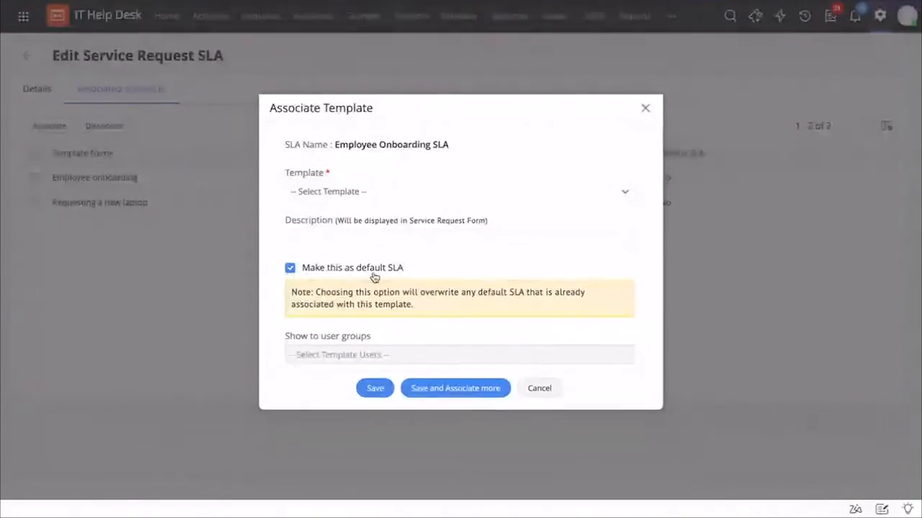
pyautogui.click(291, 268)
pyautogui.click(324, 354)
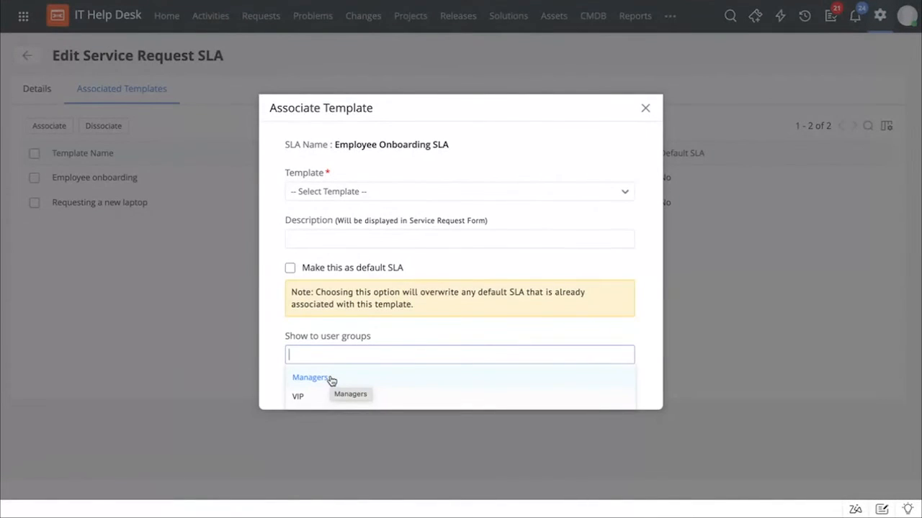
pyautogui.click(330, 379)
pyautogui.click(460, 329)
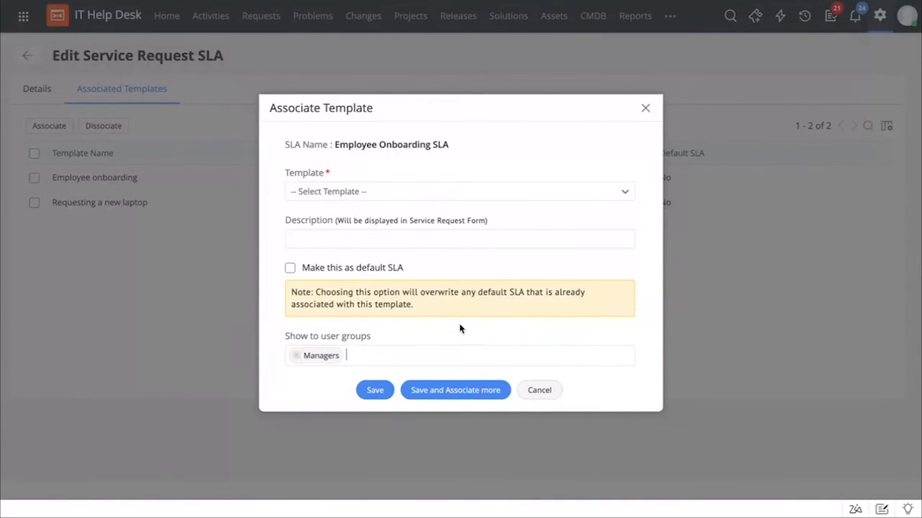
pyautogui.click(646, 108)
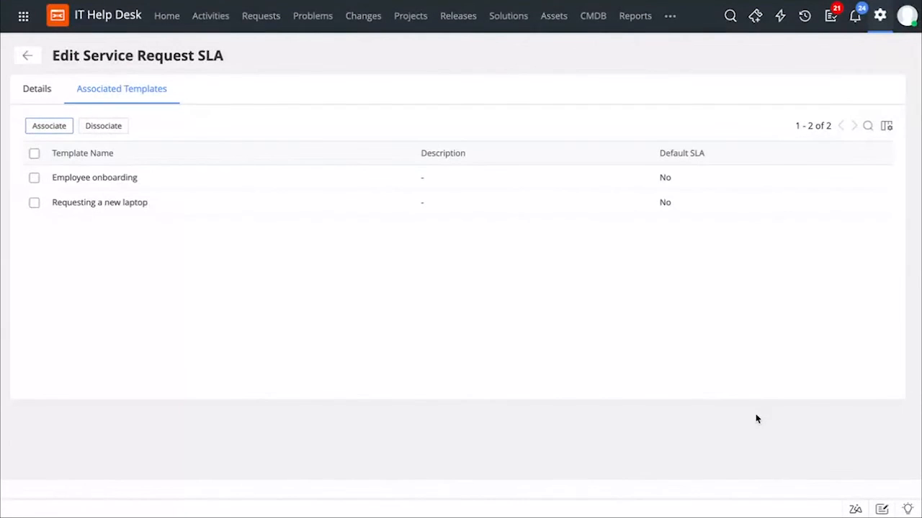
# Return to the setup overview and open Advanced Portal Settings under General Settings
pyautogui.click(879, 18)
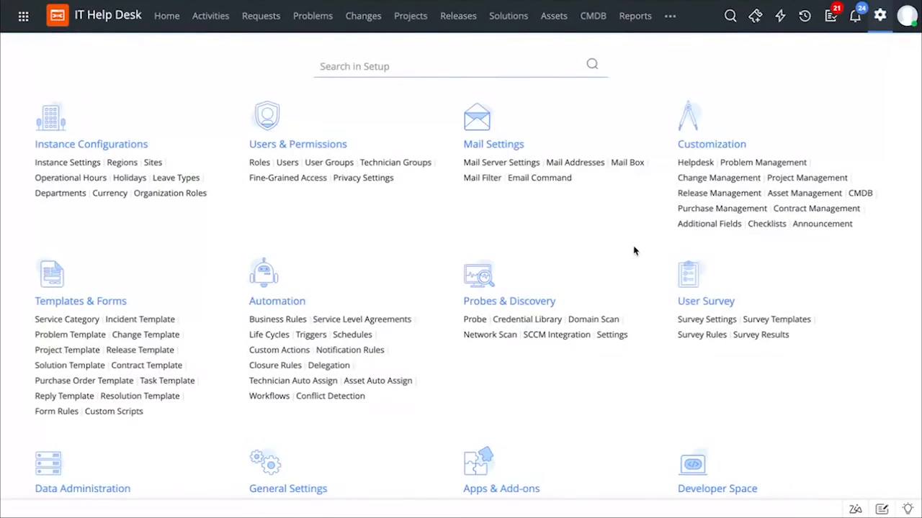
pyautogui.scroll(-1, 456, 348)
pyautogui.scroll(-3, 457, 349)
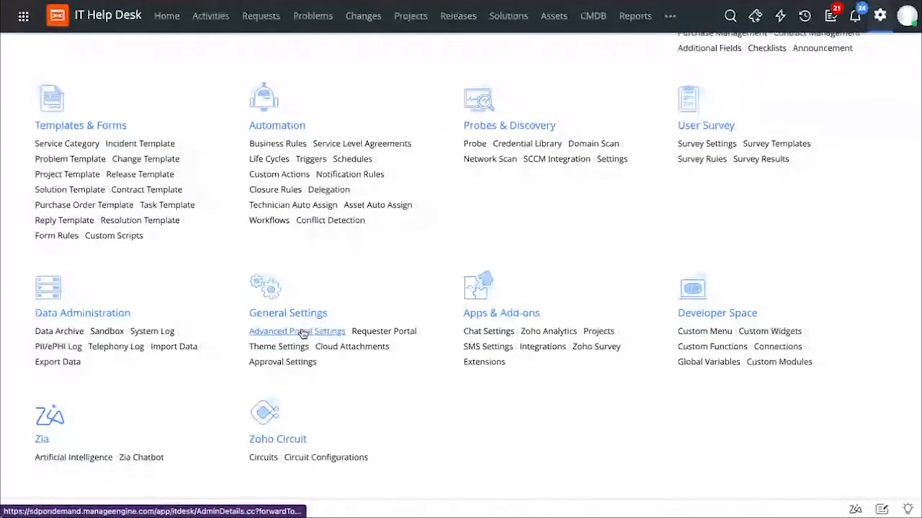
pyautogui.click(303, 332)
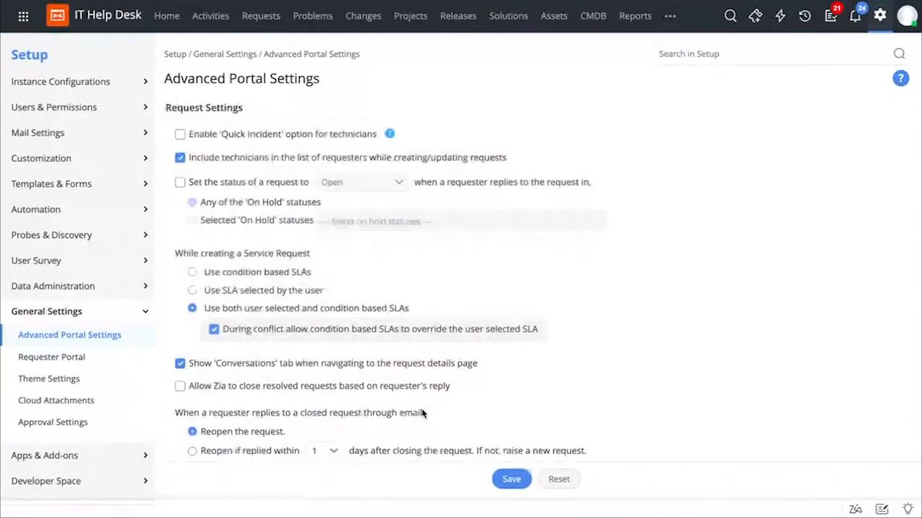
# Try condition based SLAs for creating service requests, ending with the option to use the SLA selected by the user
pyautogui.scroll(-2, 423, 412)
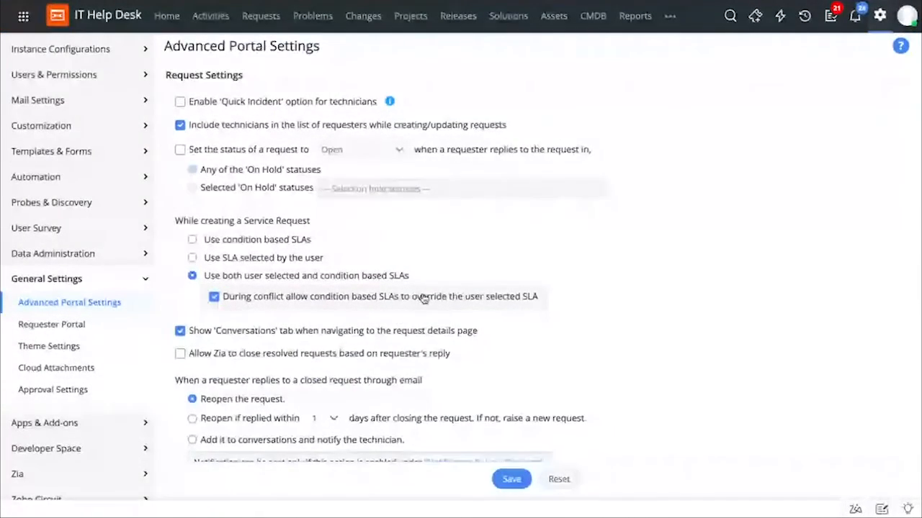
pyautogui.click(192, 183)
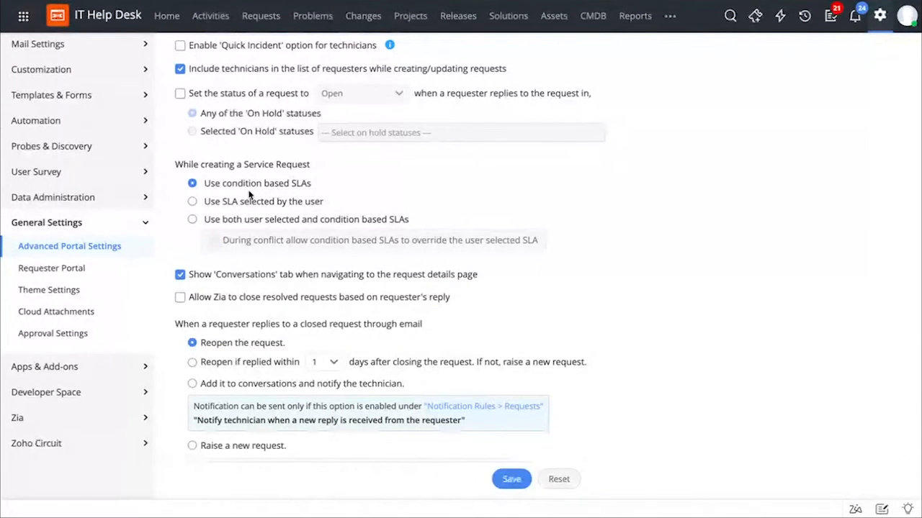
pyautogui.click(193, 202)
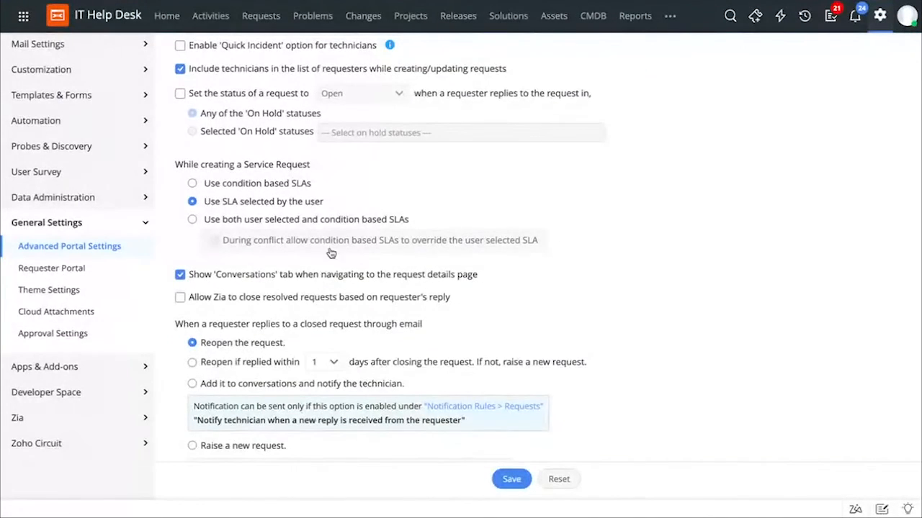
pyautogui.scroll(2, 333, 251)
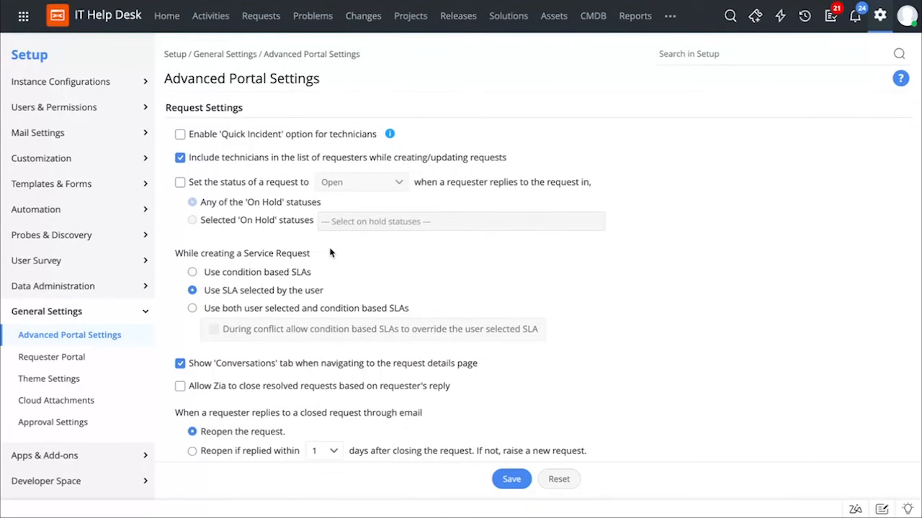
# Open the Technician Auto Assign settings in the Automation section of the setup
pyautogui.click(84, 214)
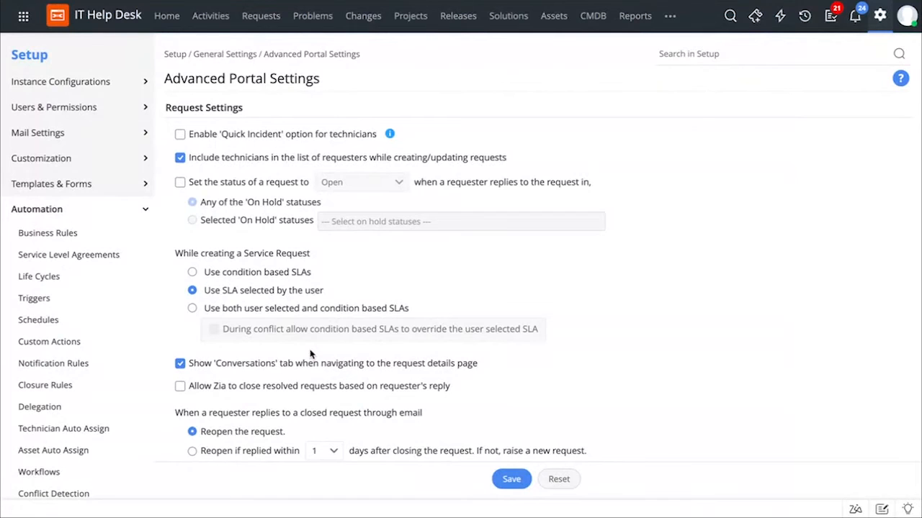
pyautogui.scroll(-1, 78, 411)
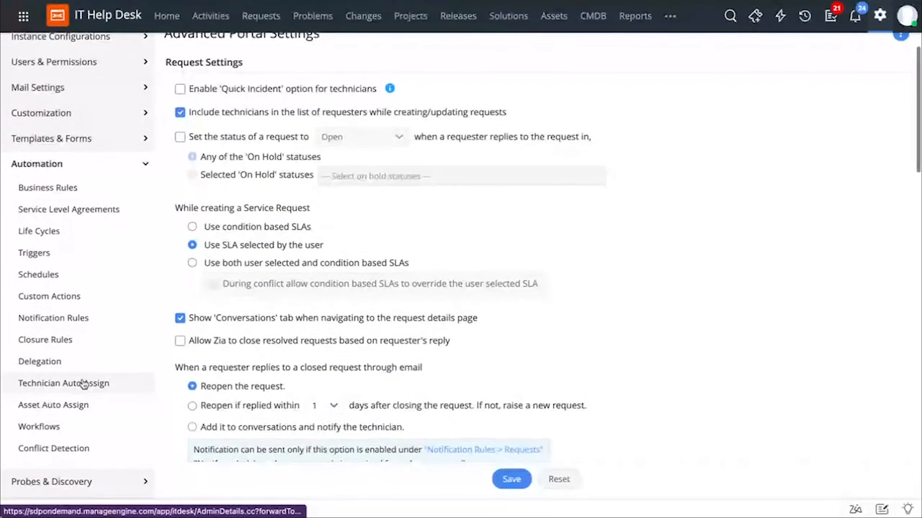
pyautogui.click(83, 386)
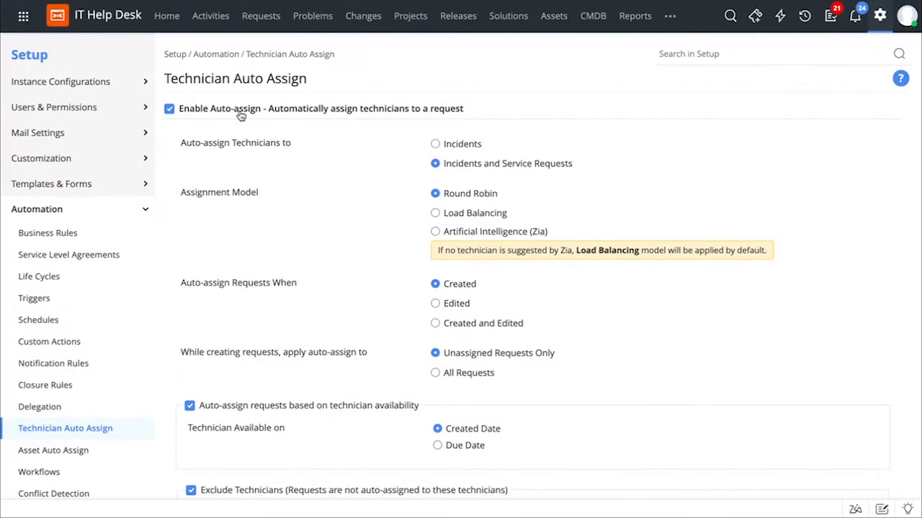
# Try the Load Balancing assignment model for technician auto-assign, then choose Artificial Intelligence (Zia)
pyautogui.scroll(-1, 623, 186)
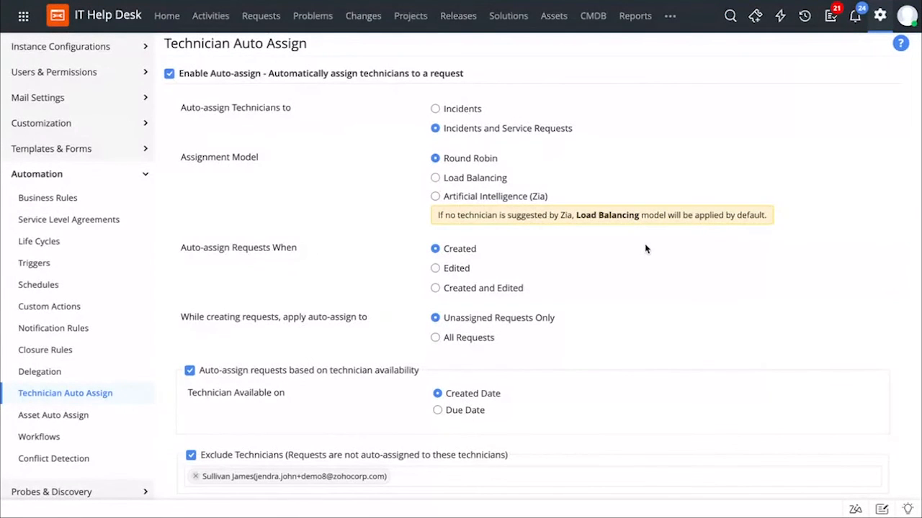
pyautogui.scroll(-1, 646, 249)
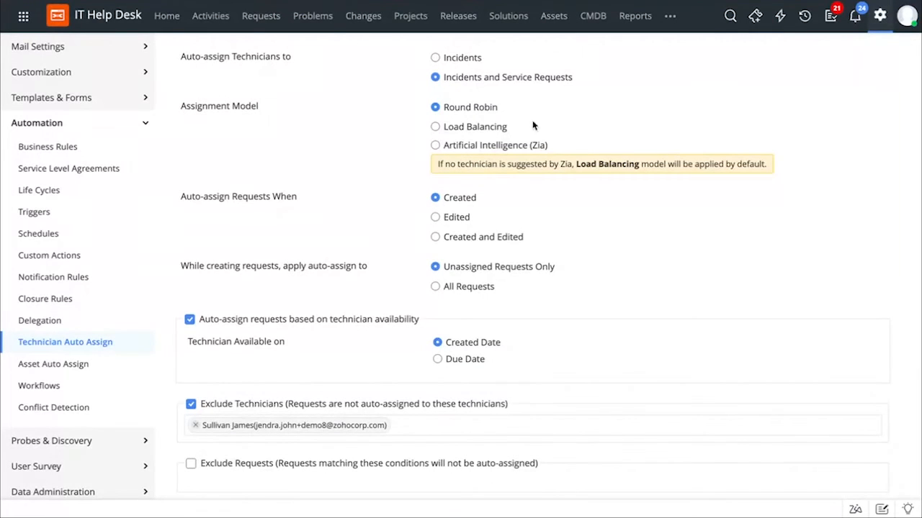
pyautogui.click(435, 127)
pyautogui.click(435, 147)
# Add another technician to the auto-assign exclusions and enable excluding requests that match conditions
pyautogui.scroll(-3, 616, 245)
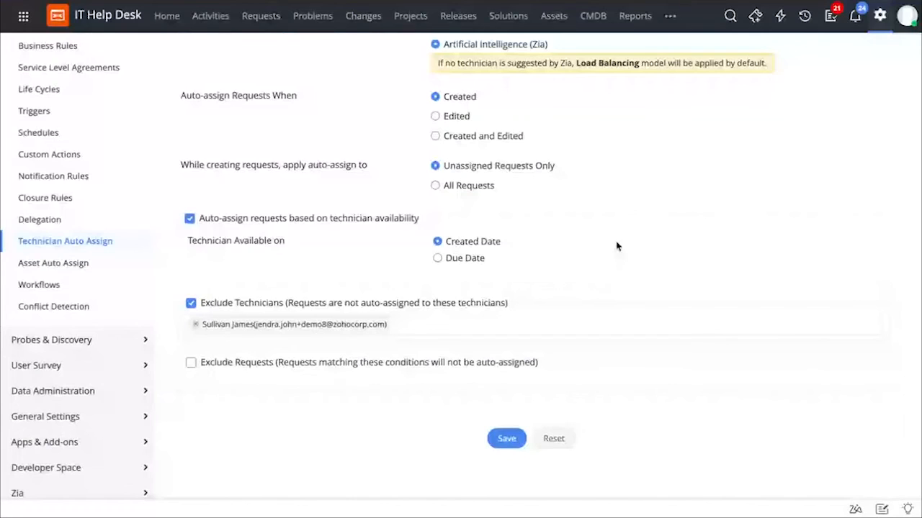
pyautogui.scroll(-1, 615, 246)
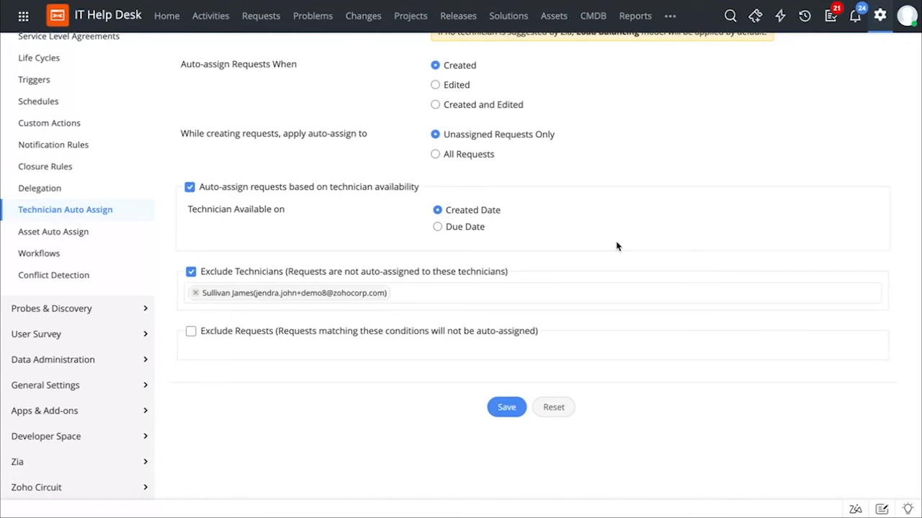
pyautogui.click(480, 295)
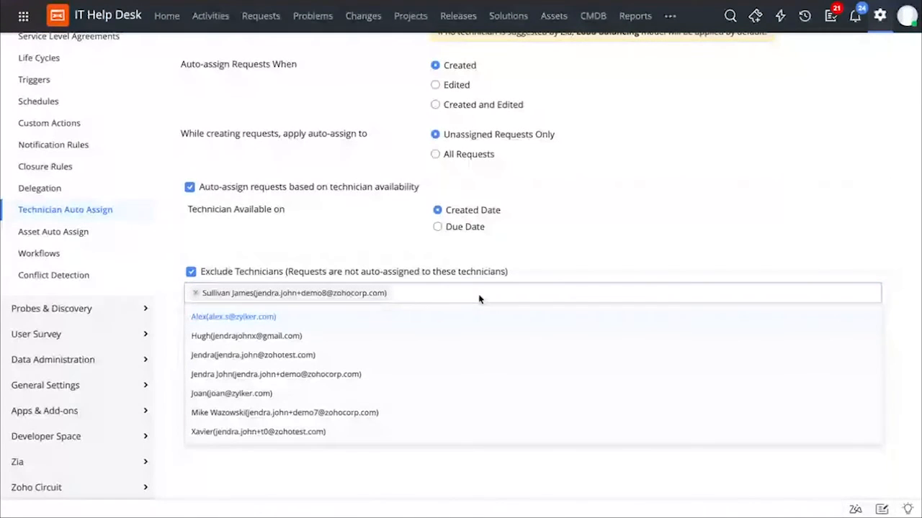
pyautogui.click(345, 338)
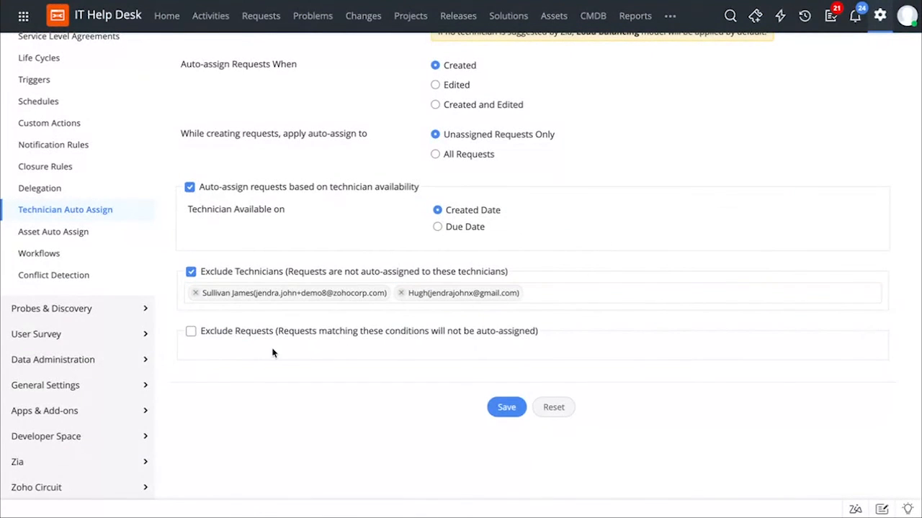
pyautogui.click(190, 332)
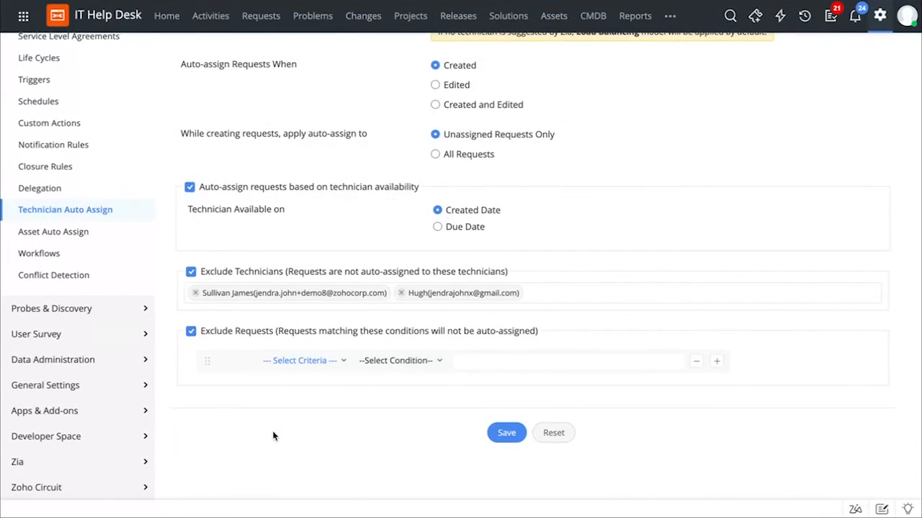
# Exclude requests whose Priority is High from technician auto-assign
pyautogui.click(315, 362)
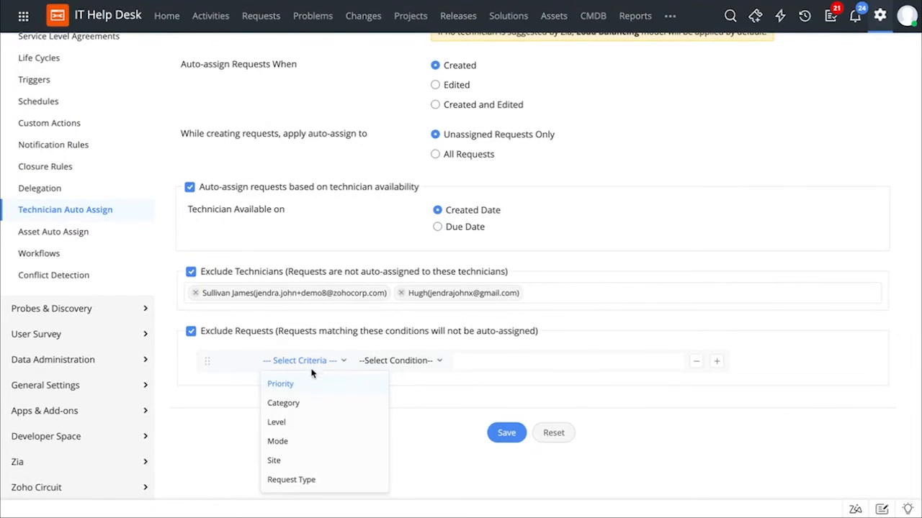
pyautogui.click(306, 384)
pyautogui.click(336, 385)
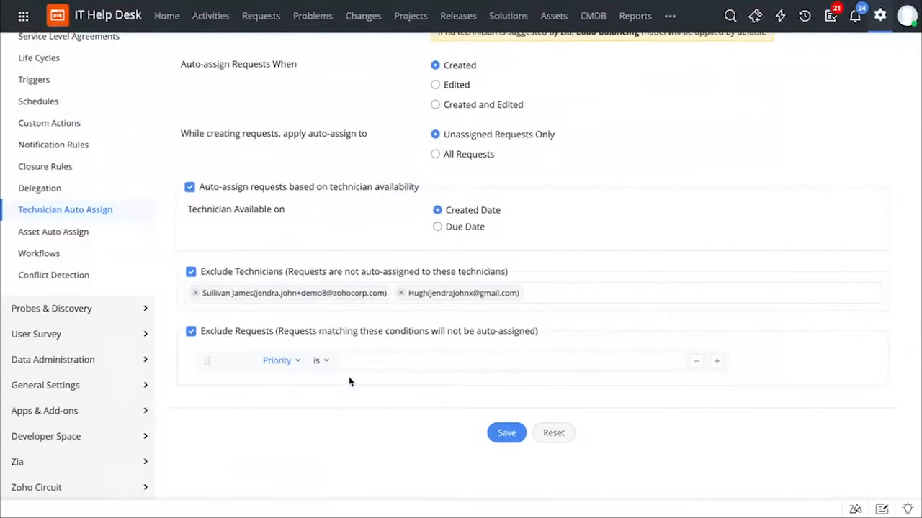
pyautogui.click(363, 364)
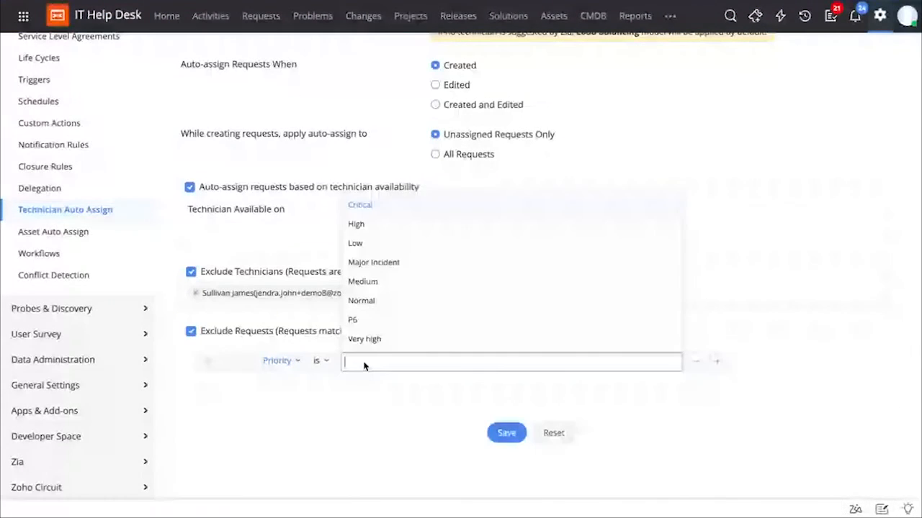
pyautogui.click(364, 224)
pyautogui.click(365, 463)
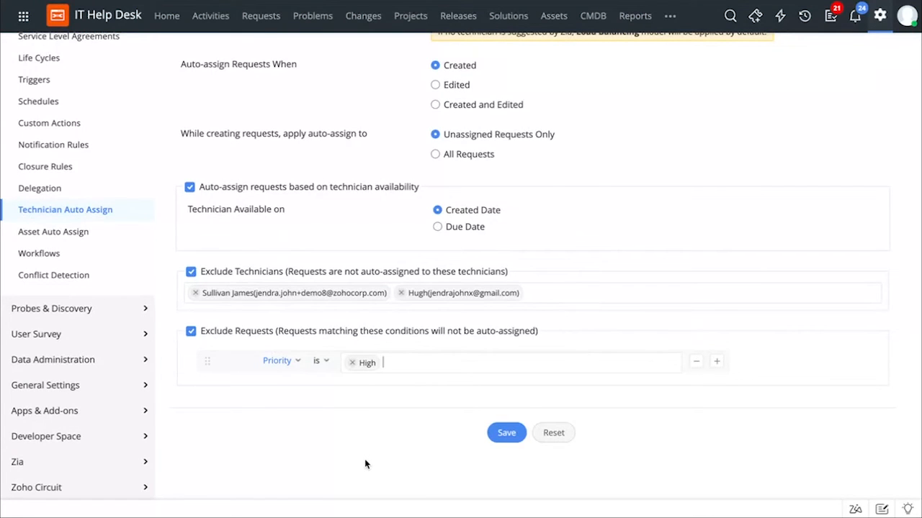
# Open the request notification "Application issues- Power BI" from the automation custom actions for editing
pyautogui.scroll(4, 356, 411)
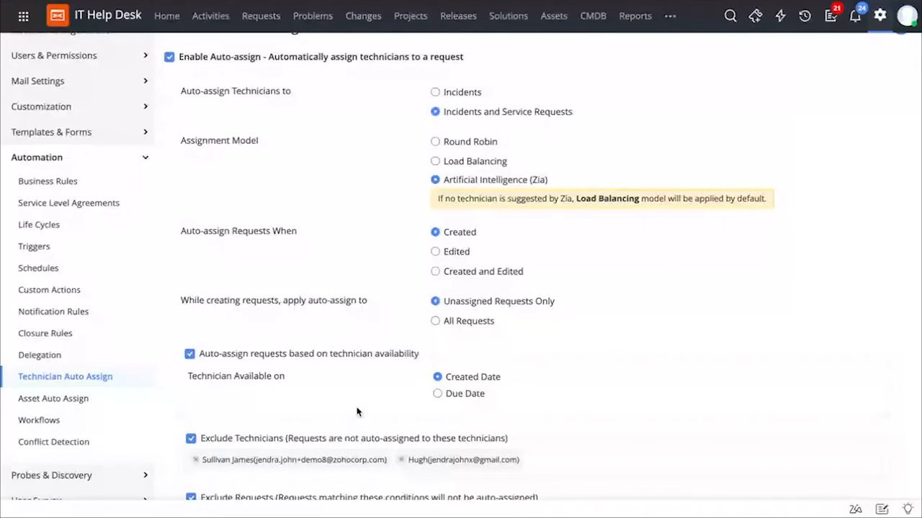
pyautogui.click(55, 290)
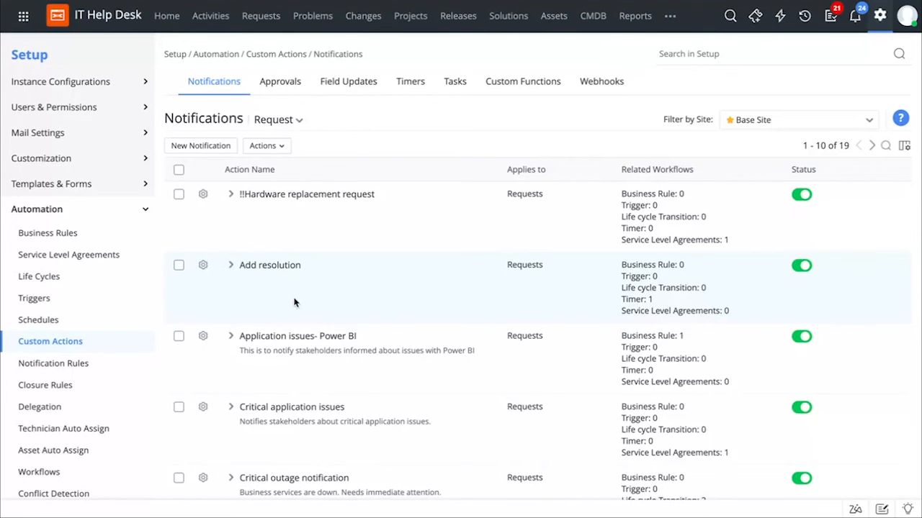
pyautogui.scroll(-1, 293, 302)
pyautogui.click(203, 312)
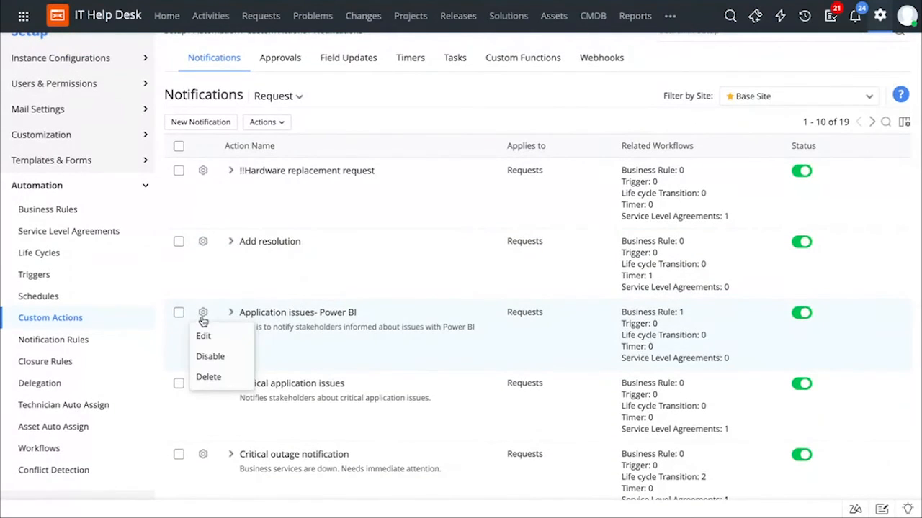
pyautogui.click(204, 337)
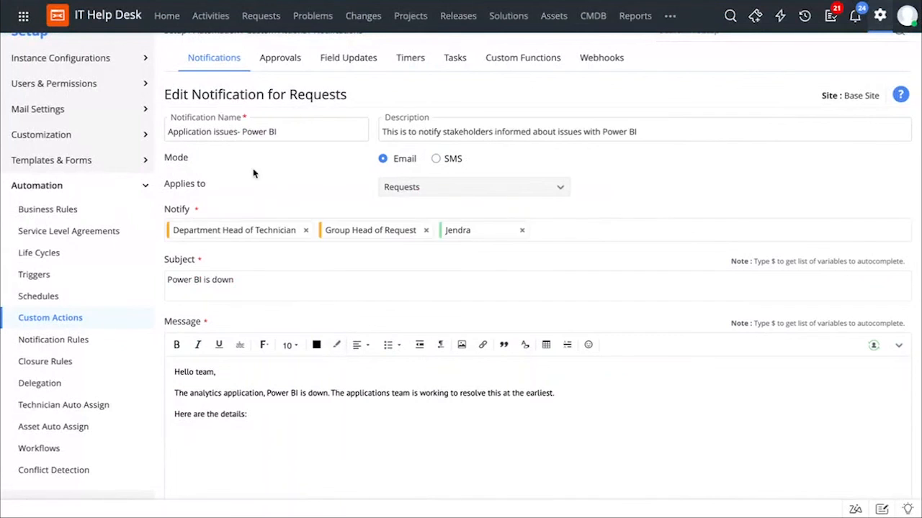
# Examine the recipient types that can be chosen in the notification's Notify field
pyautogui.scroll(-2, 335, 223)
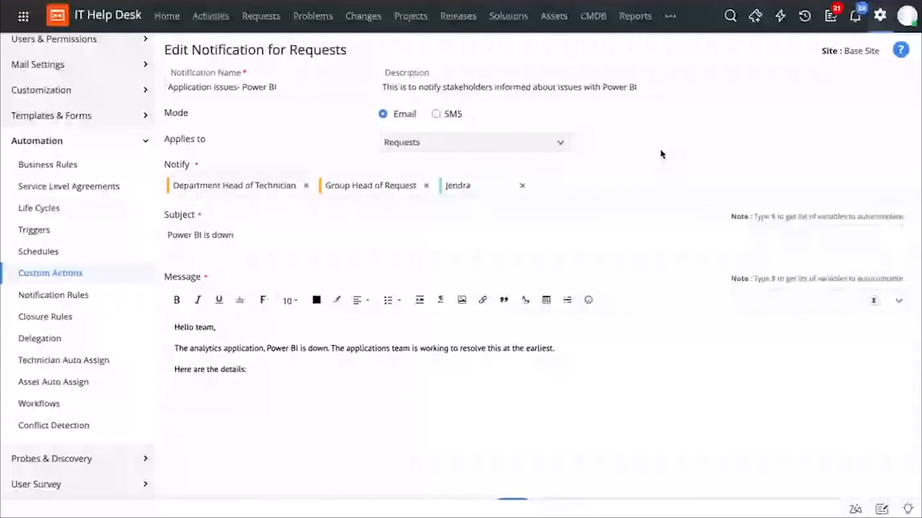
pyautogui.click(612, 194)
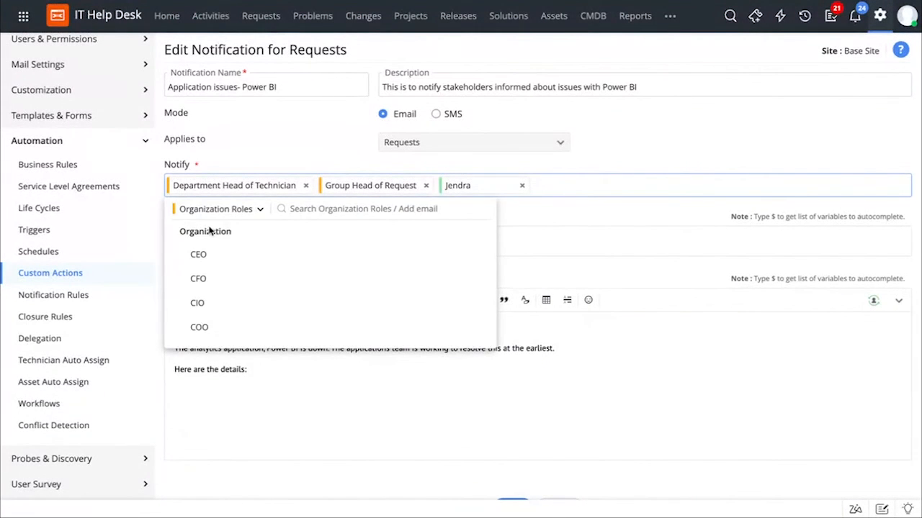
pyautogui.click(219, 216)
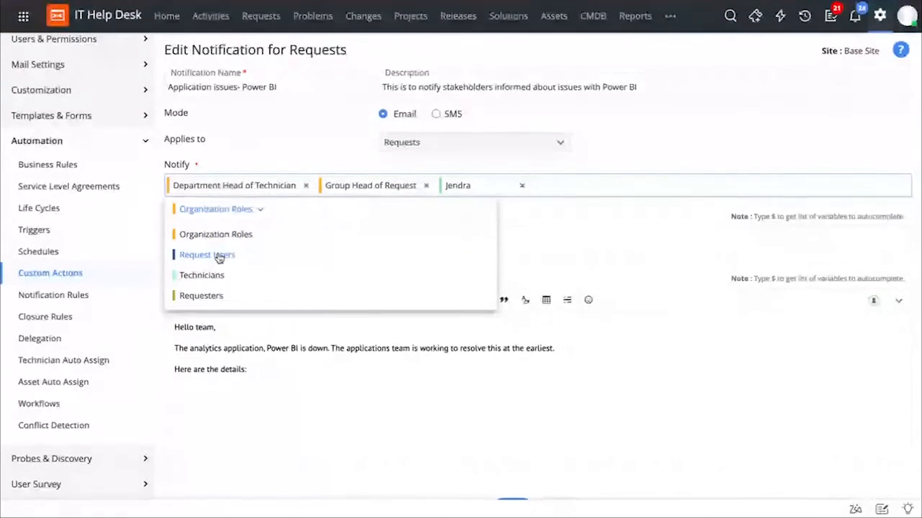
pyautogui.click(587, 231)
# Insert the $Category variable after "Here are the details:" in the notification's message
pyautogui.scroll(-1, 571, 315)
pyautogui.scroll(-1, 570, 313)
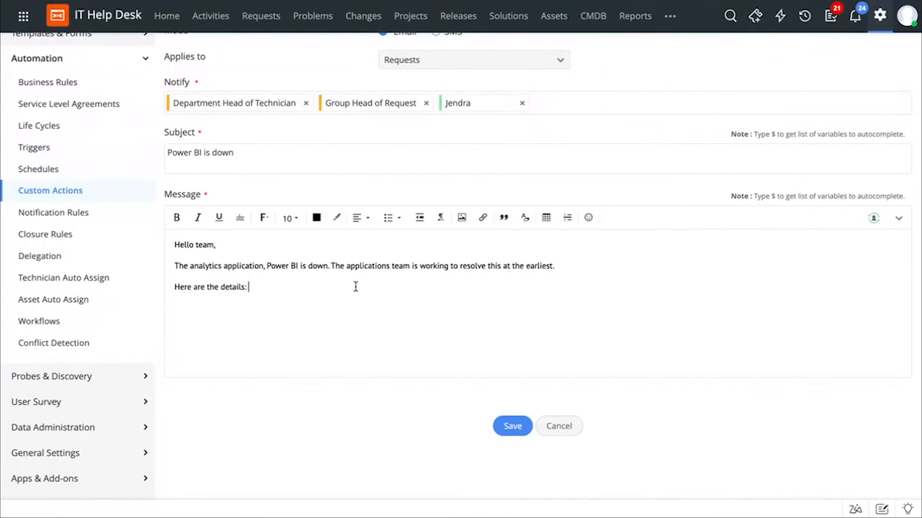
pyautogui.write('$')
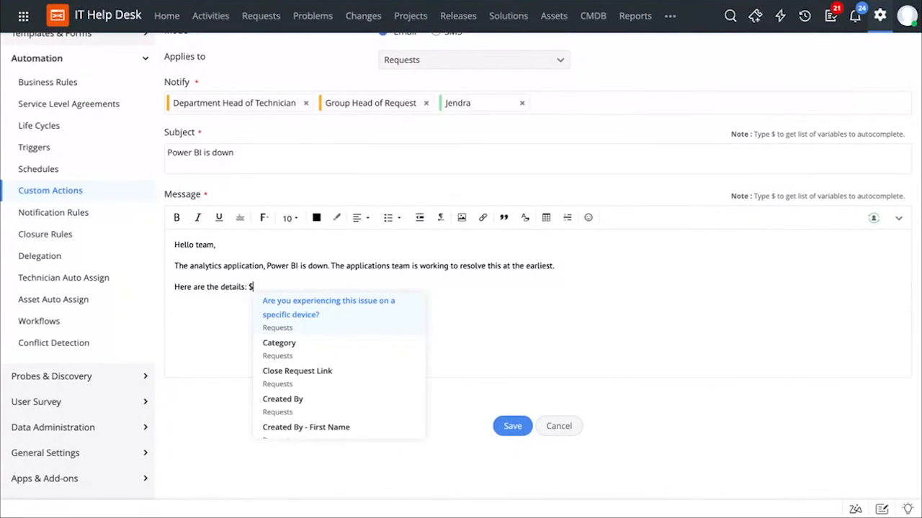
pyautogui.click(342, 345)
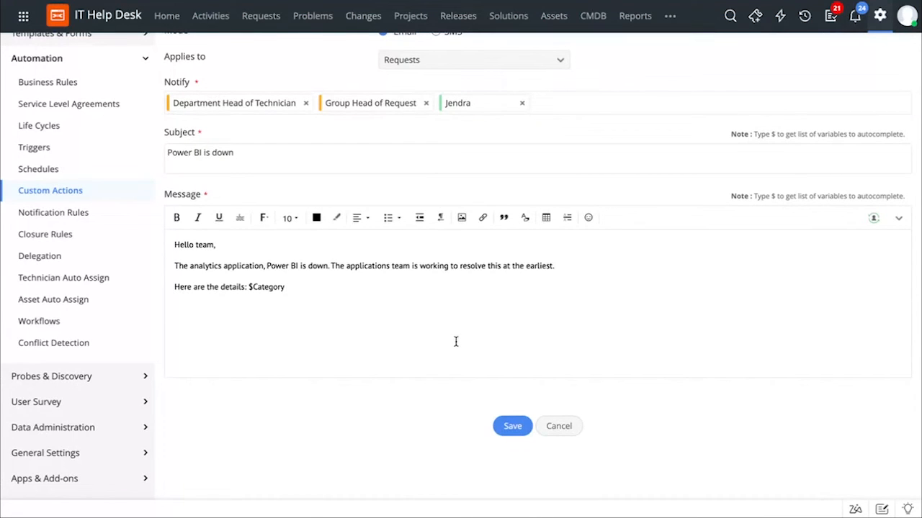
# Open the request timer "Updating the priority of the ticket" in the custom actions for editing
pyautogui.scroll(3, 455, 341)
pyautogui.scroll(1, 455, 341)
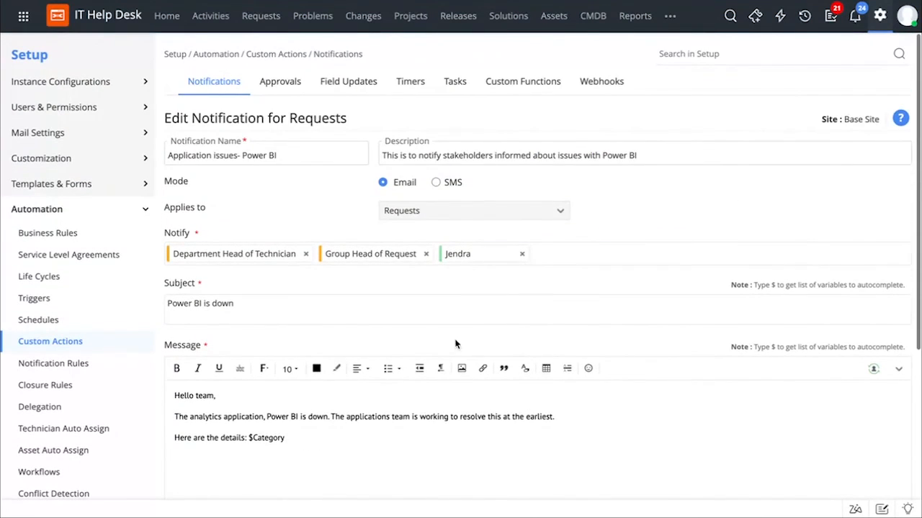
pyautogui.click(410, 82)
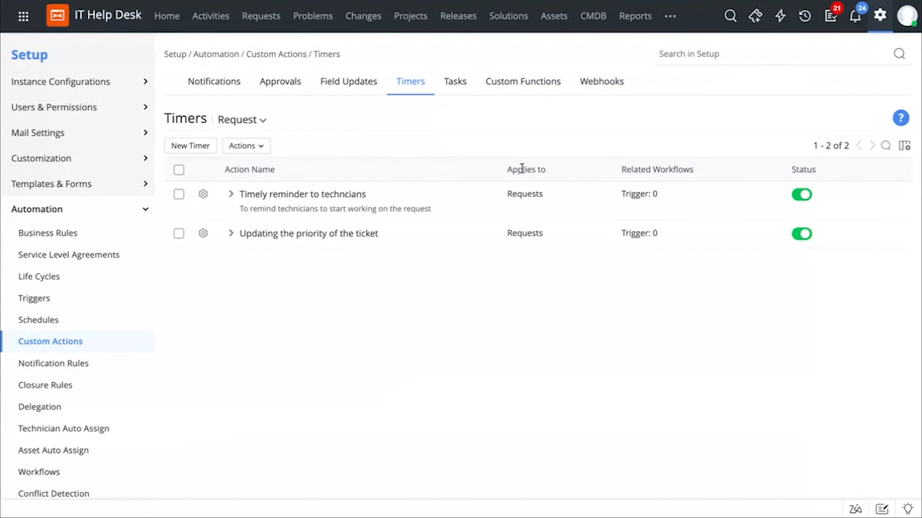
pyautogui.click(203, 235)
pyautogui.click(219, 260)
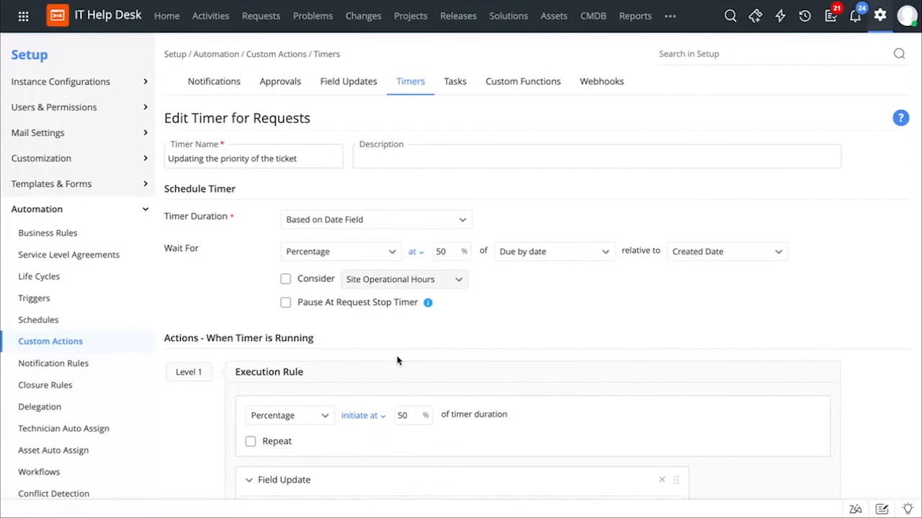
# Examine the timer's schedule, execution levels, available Level 1 actions and abort conditions
pyautogui.scroll(-2, 530, 350)
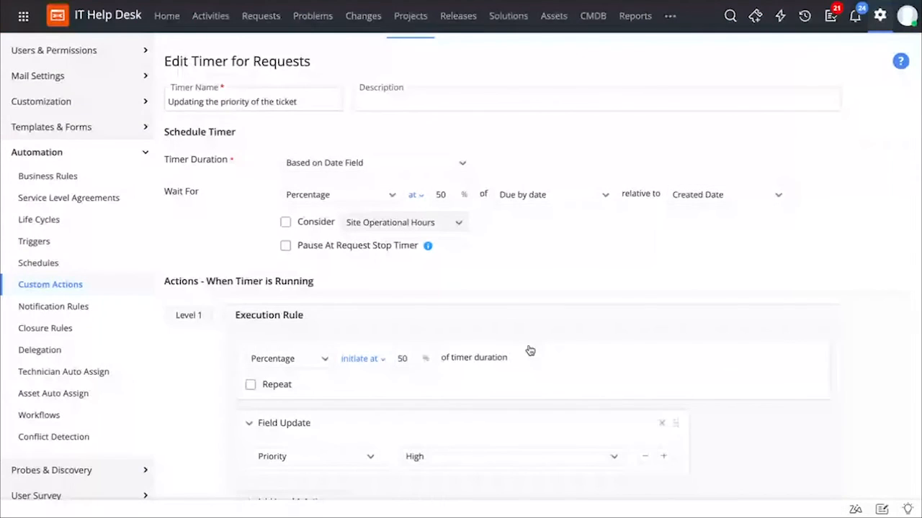
pyautogui.scroll(-5, 530, 351)
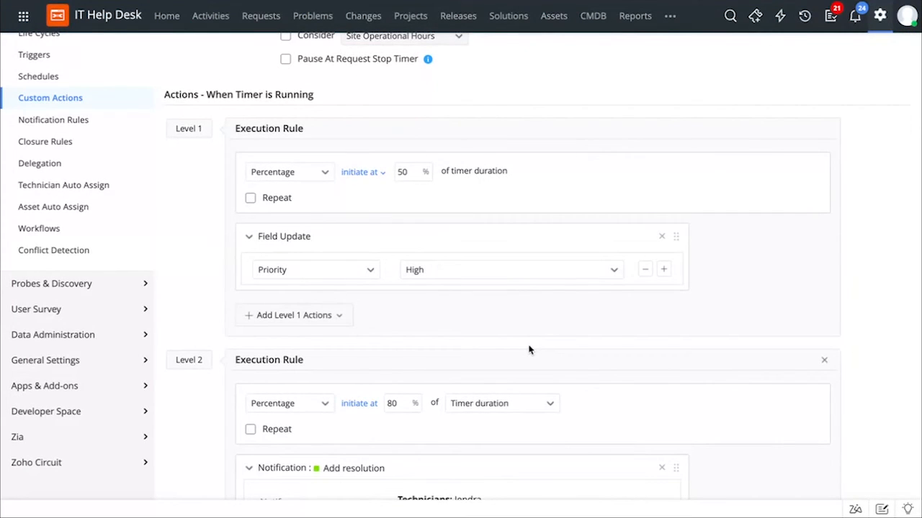
pyautogui.scroll(-2, 528, 350)
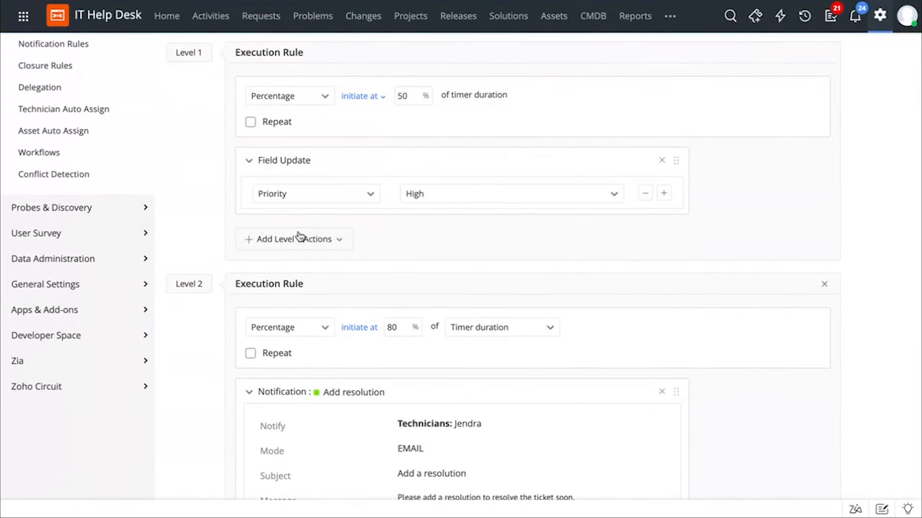
pyautogui.click(299, 239)
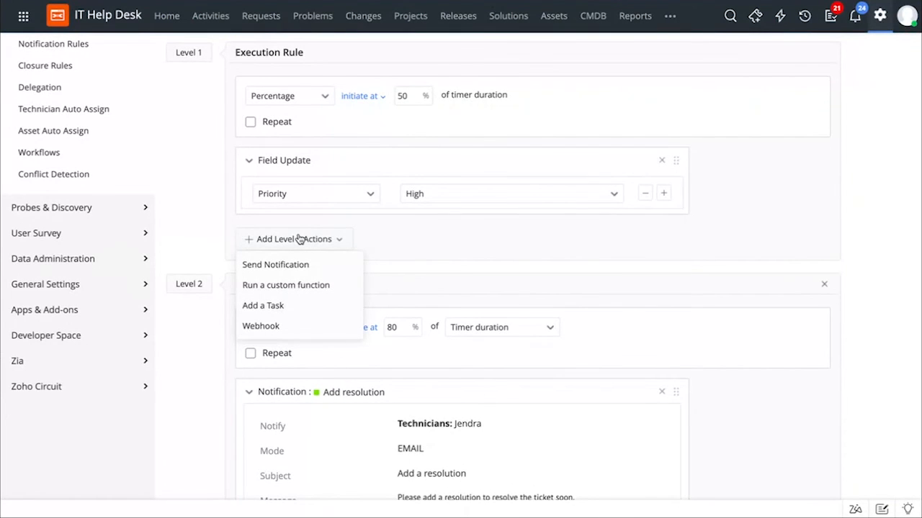
pyautogui.click(432, 256)
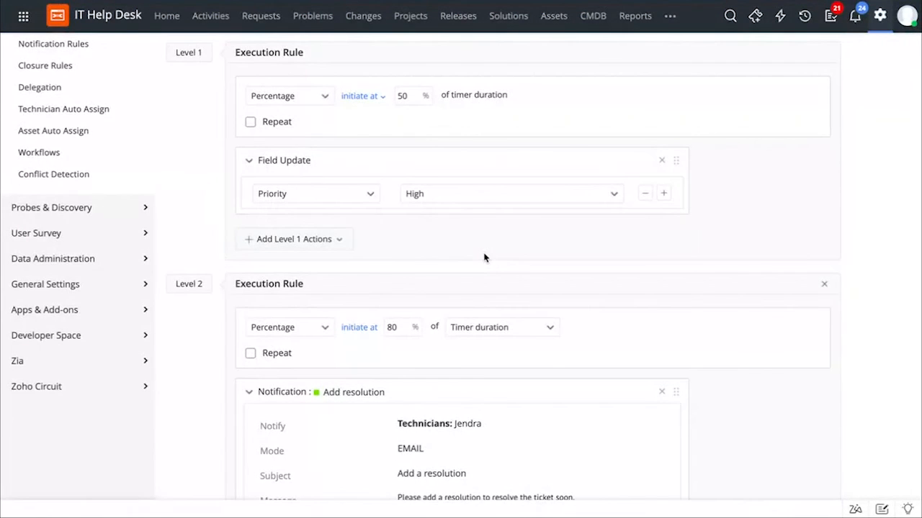
pyautogui.scroll(-10, 457, 348)
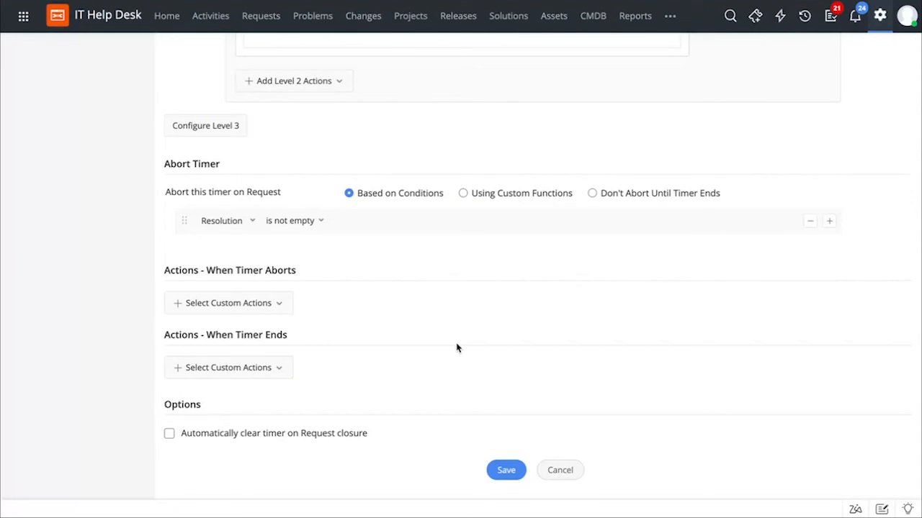
# Open the custom functions for requests and look through the list
pyautogui.scroll(10, 456, 347)
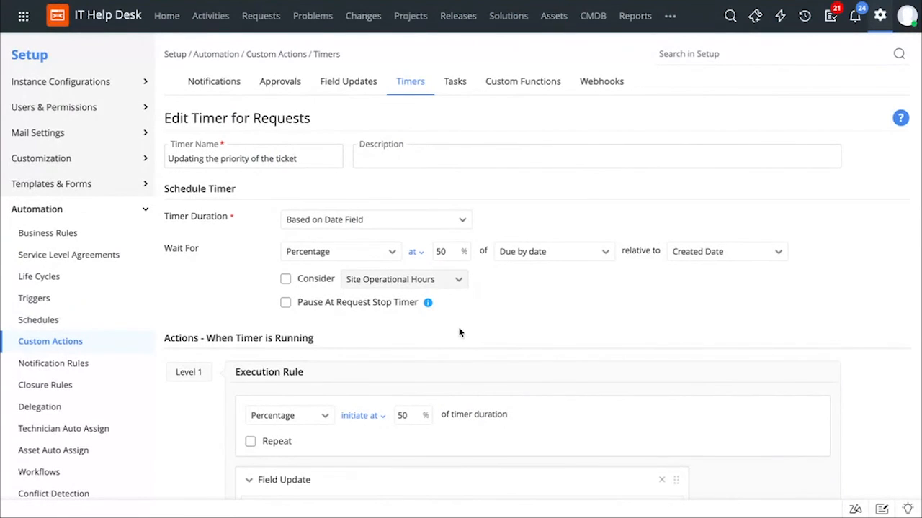
pyautogui.click(523, 81)
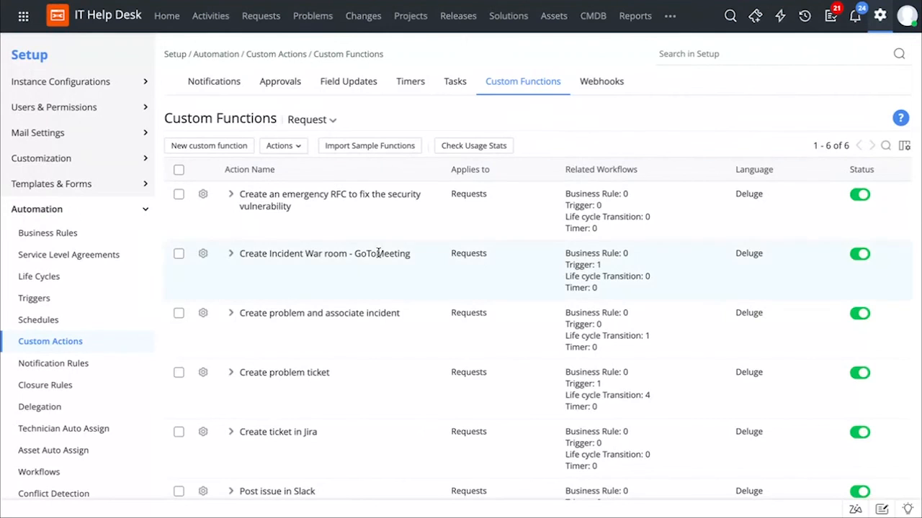
pyautogui.scroll(-3, 113, 370)
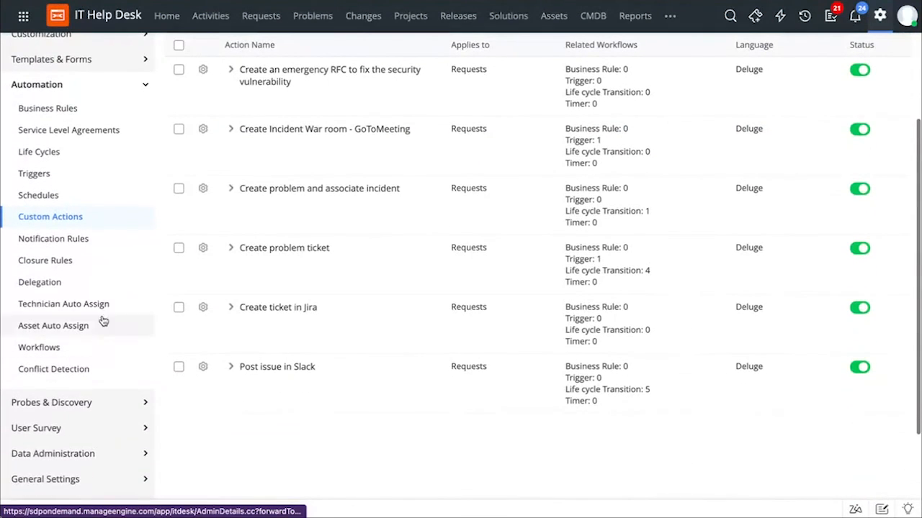
# In the request notification rules, enable emails to requesters when their request is created, updated and closed
pyautogui.click(93, 244)
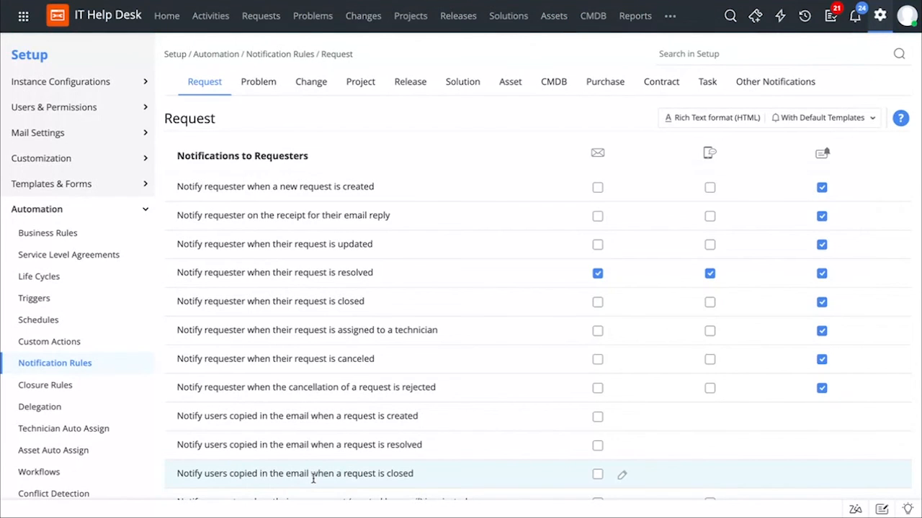
pyautogui.click(597, 189)
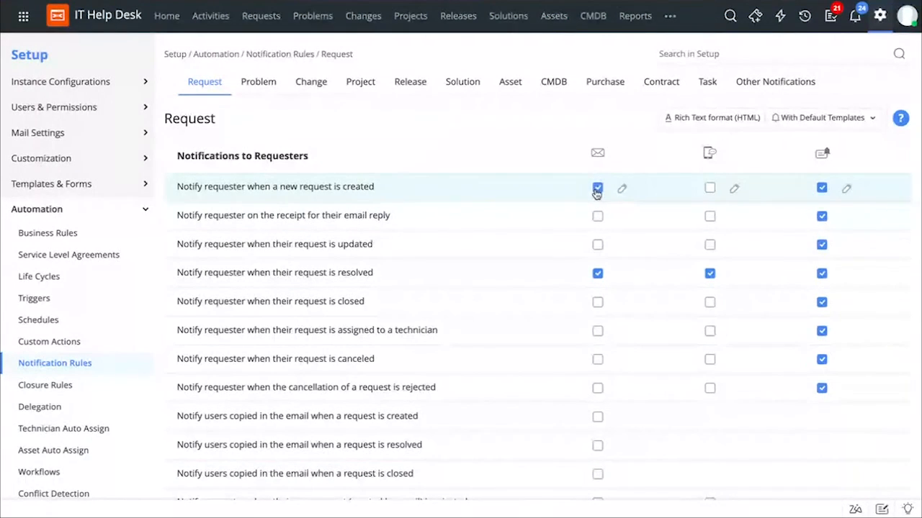
pyautogui.click(598, 246)
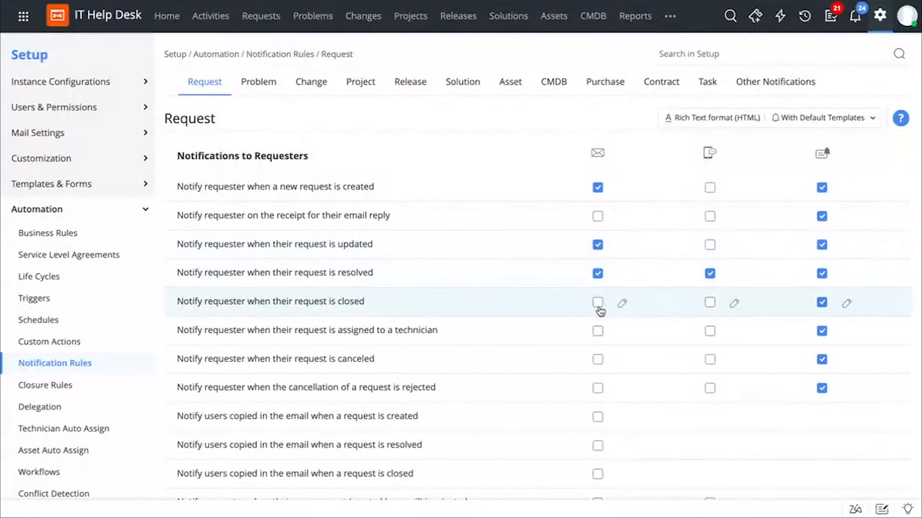
pyautogui.click(598, 304)
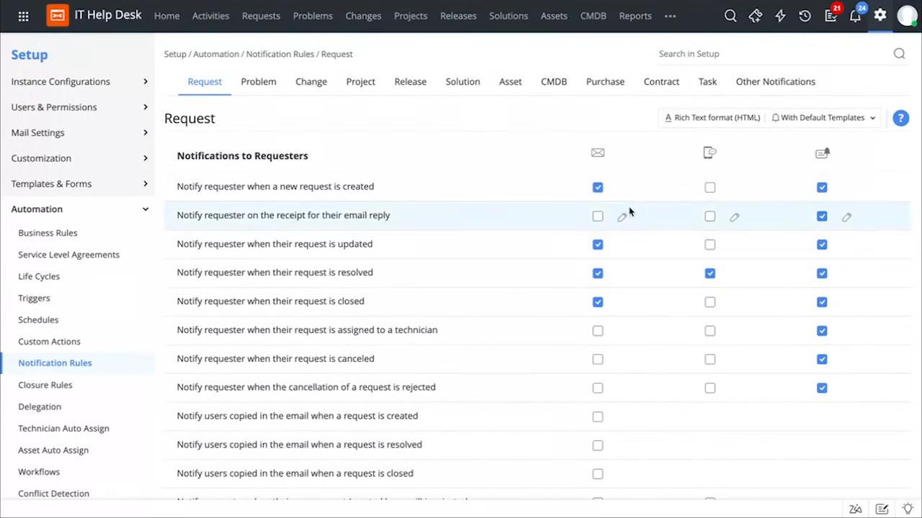
# Try adding the $Category variable to the email template for receipt of a requester's reply, then close the template without saving
pyautogui.moveTo(628, 218)
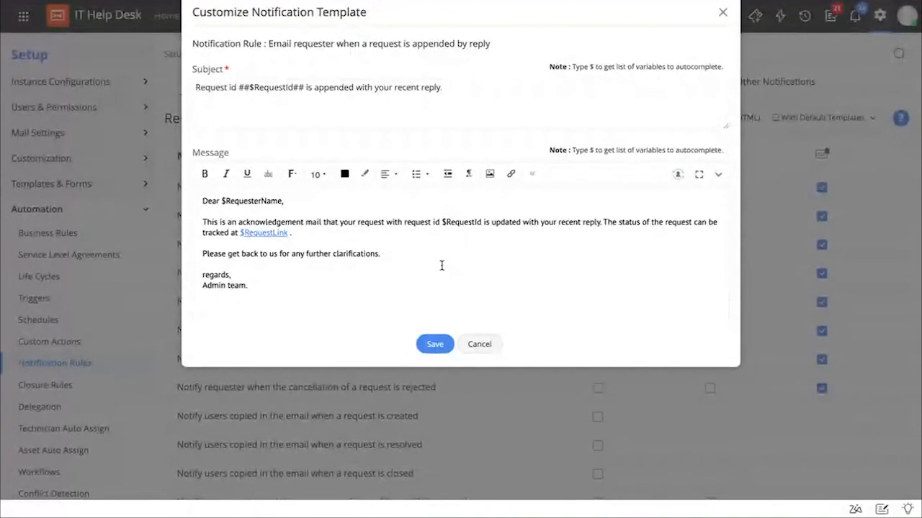
pyautogui.click(413, 241)
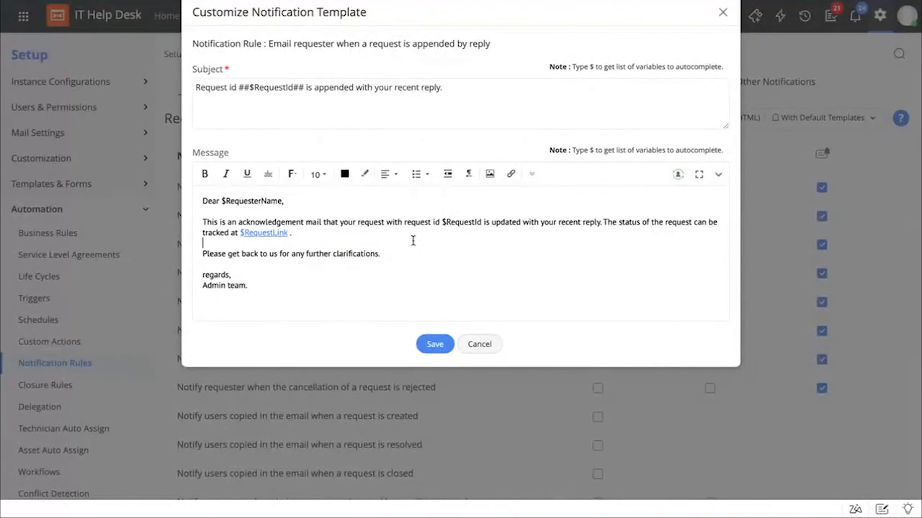
pyautogui.write('$')
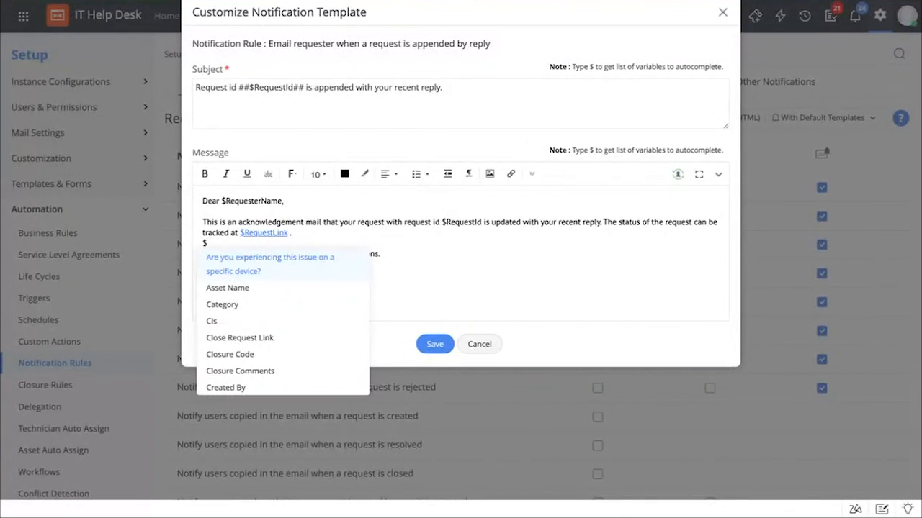
pyautogui.click(291, 307)
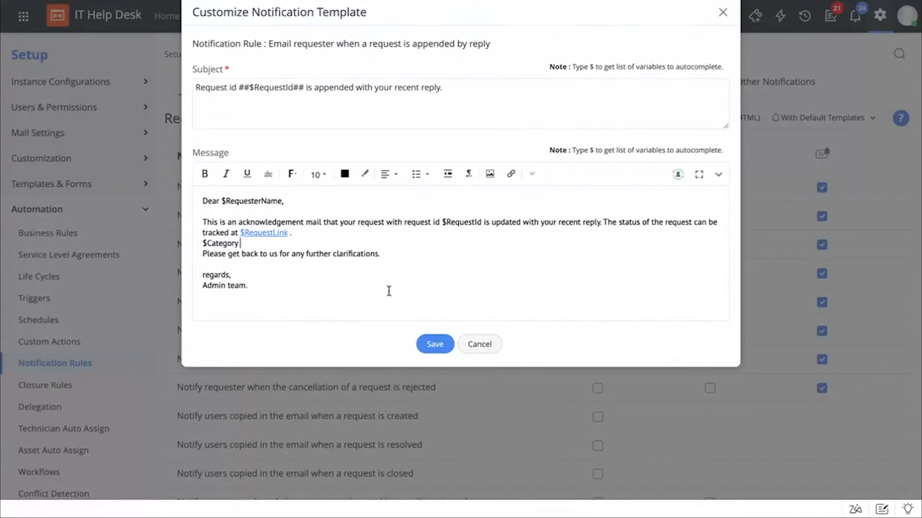
pyautogui.click(722, 12)
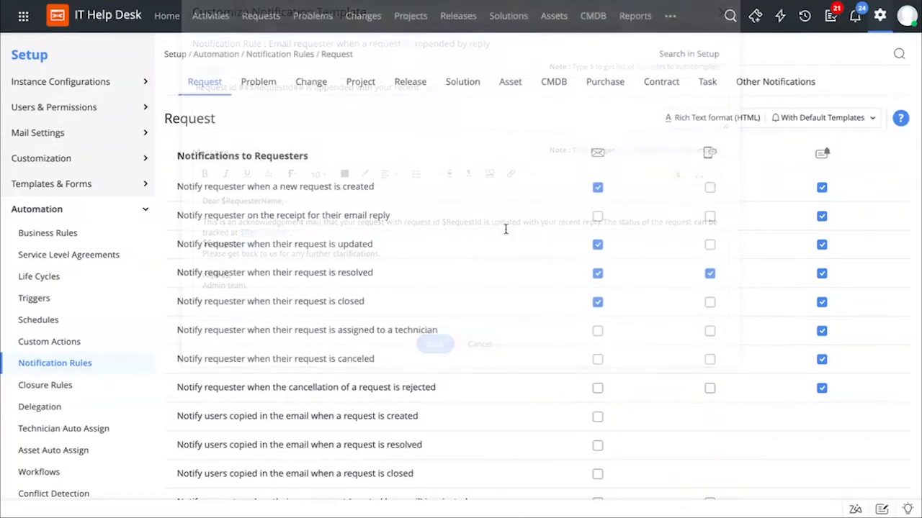
# Open the request closure rules and make Resolution a mandatory field for closing a request
pyautogui.scroll(-2, 506, 229)
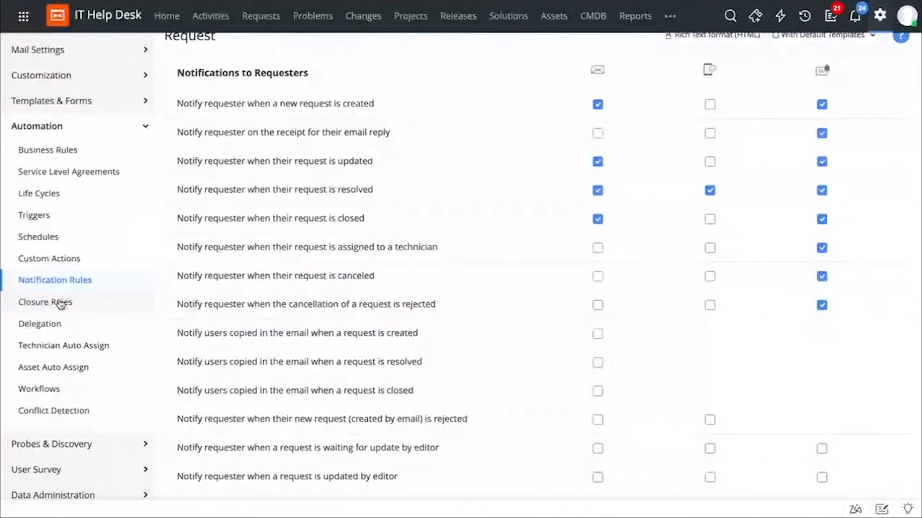
pyautogui.click(60, 304)
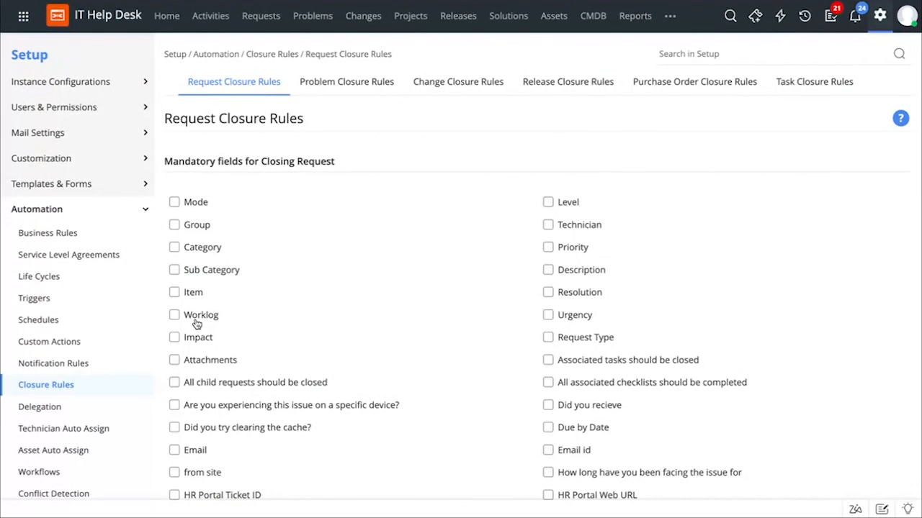
pyautogui.scroll(-1, 485, 310)
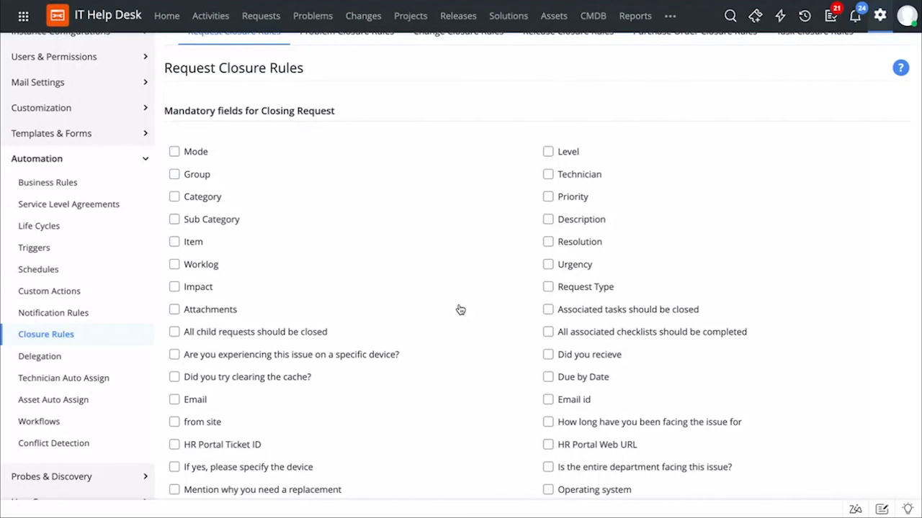
pyautogui.click(548, 242)
# Examine the user acknowledgment and request closing process settings, and the status options for closing requests associated with tasks and checklists
pyautogui.scroll(-6, 490, 290)
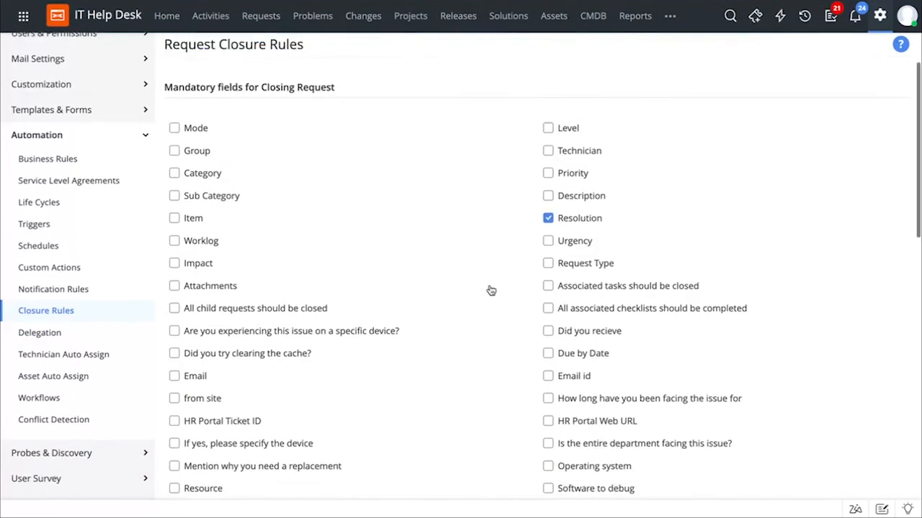
pyautogui.scroll(-3, 489, 291)
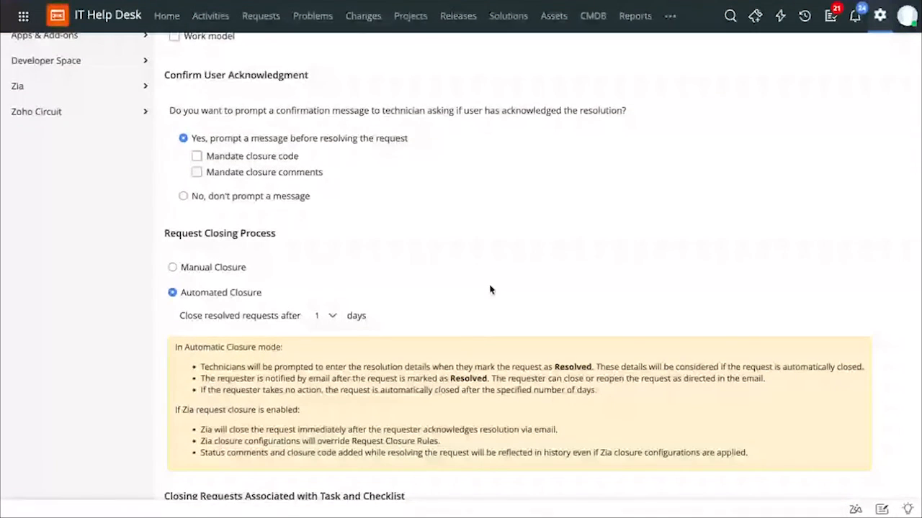
pyautogui.scroll(-3, 490, 290)
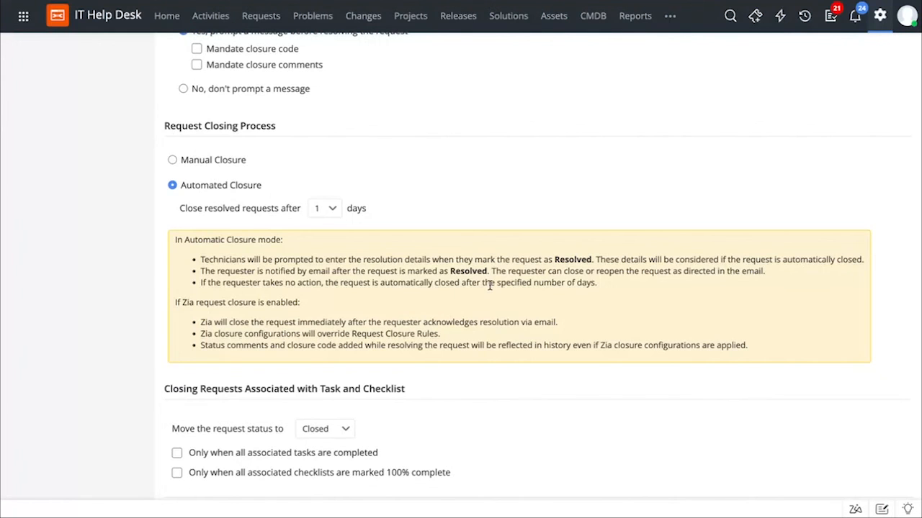
pyautogui.scroll(-1, 529, 377)
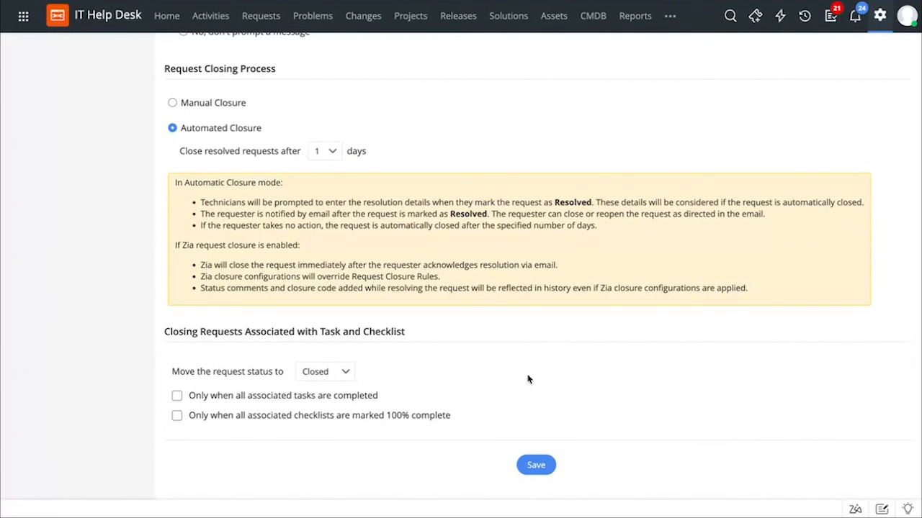
pyautogui.click(346, 374)
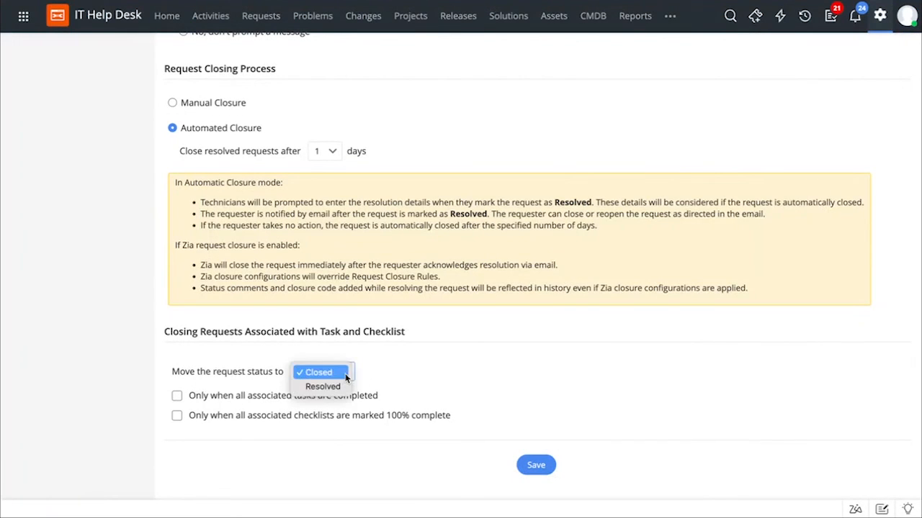
pyautogui.click(488, 382)
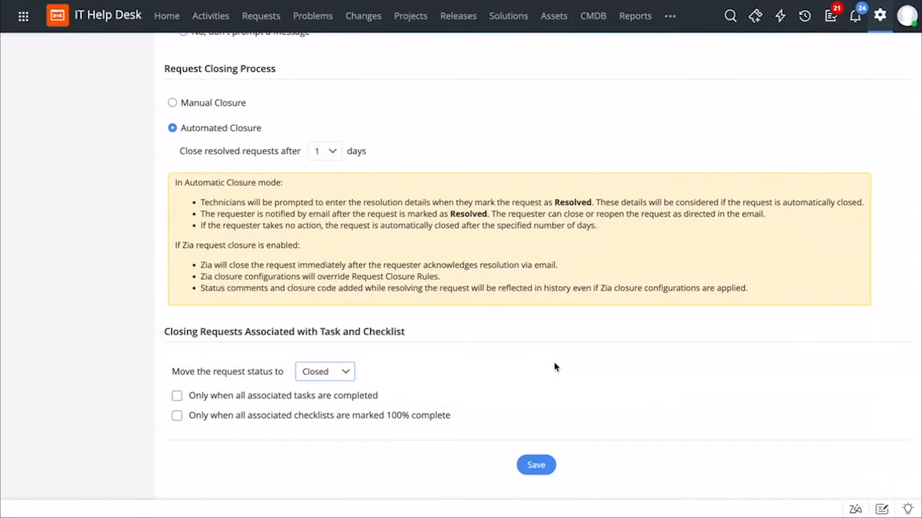
pyautogui.scroll(10, 554, 367)
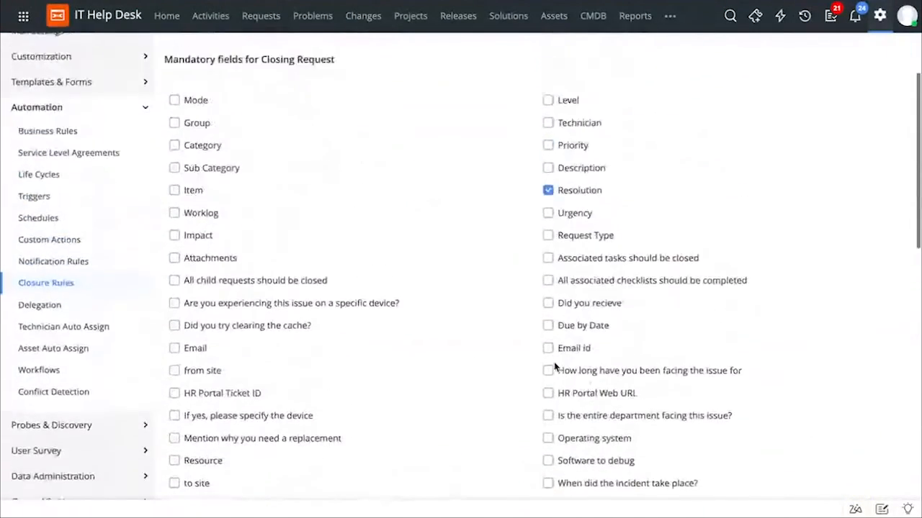
pyautogui.scroll(2, 554, 367)
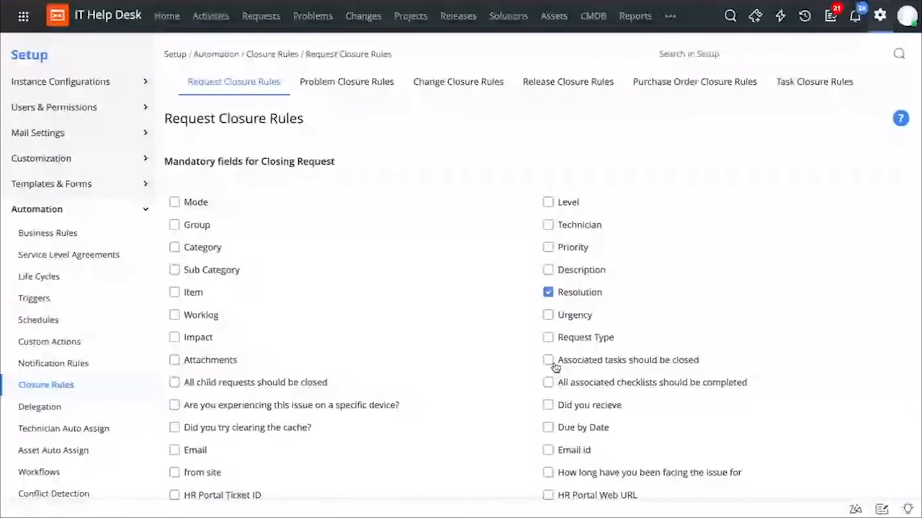